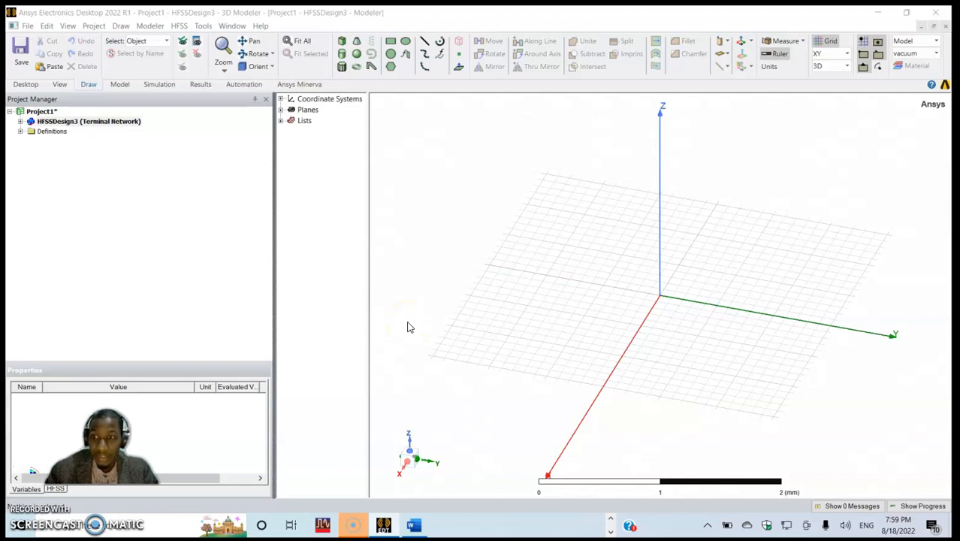
- Review the table of optimized microstrip antenna dimensions in the Word document, and return to Ansys Electronics Desktop
key("alt+Tab")
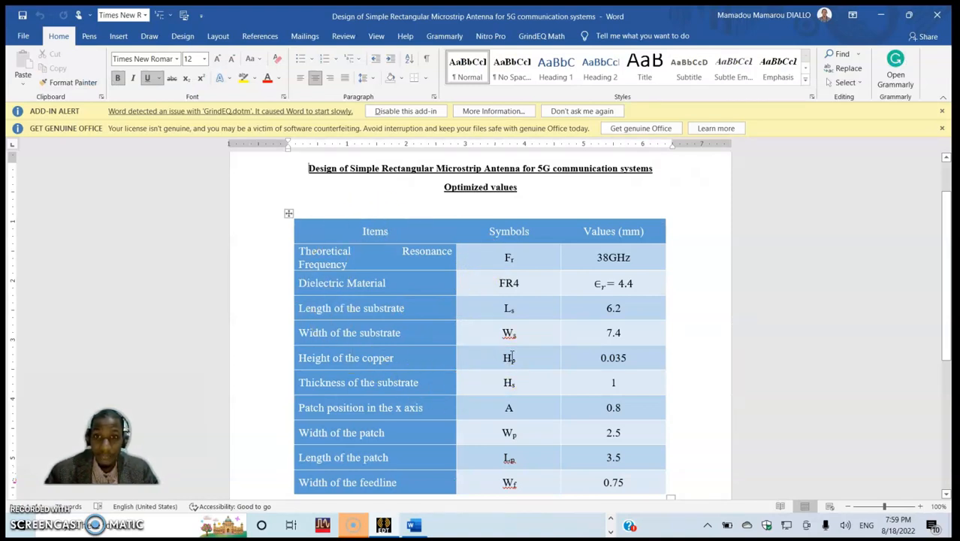
left_click(514, 342)
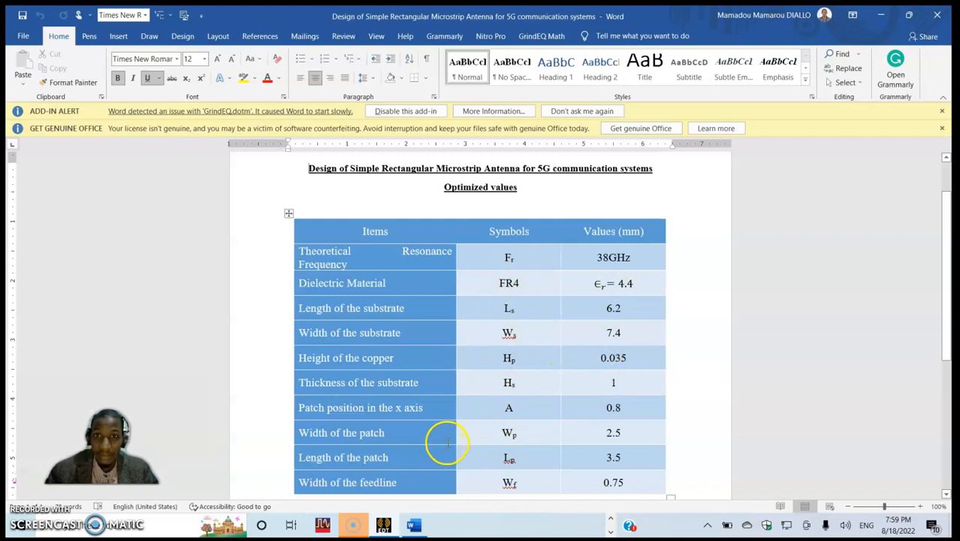
key("alt+Tab")
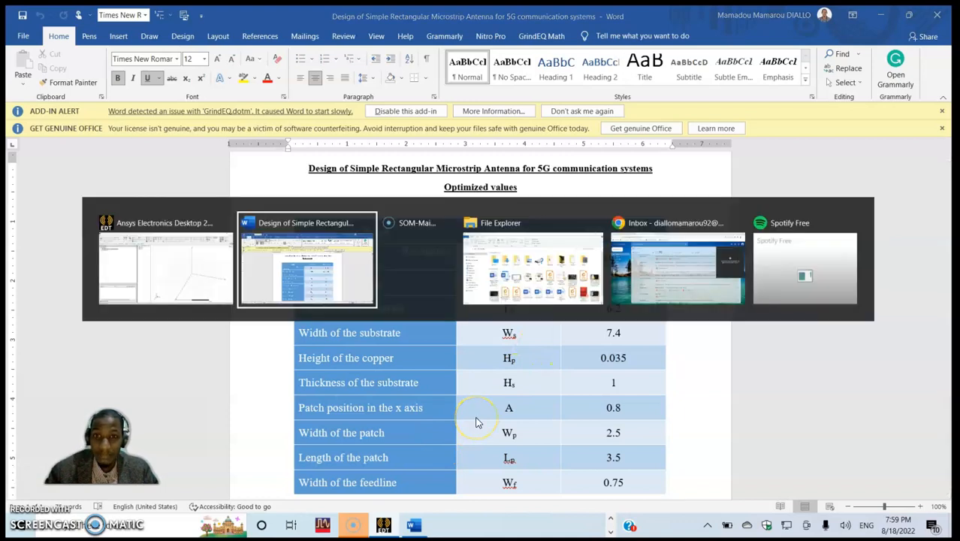
key("alt+Tab")
key("alt+Tab")
key("alt+Tab")
key("alt+Tab")
key("alt+Tab")
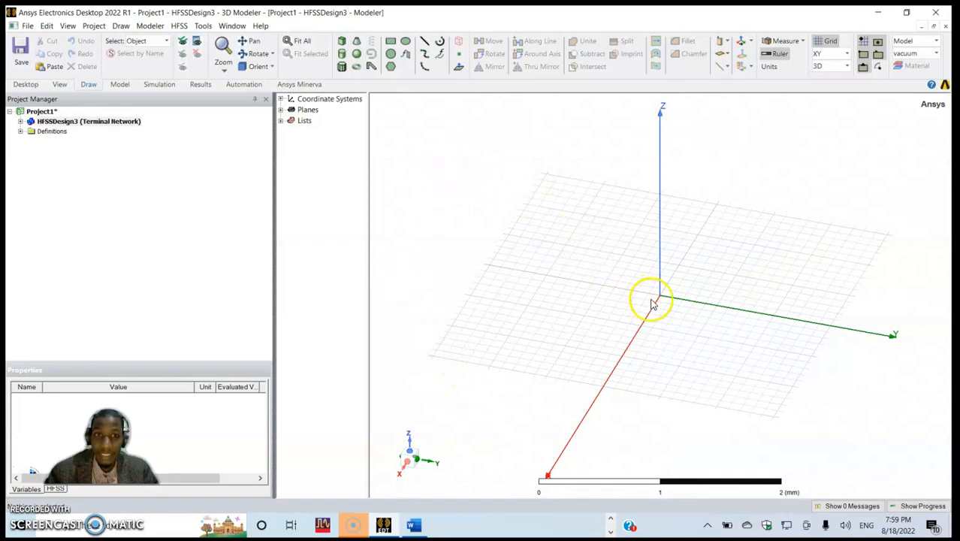
- Draw a box starting at the origin, about 1.1 mm by 1.2 mm in plan and 0.2 mm high
left_click(343, 42)
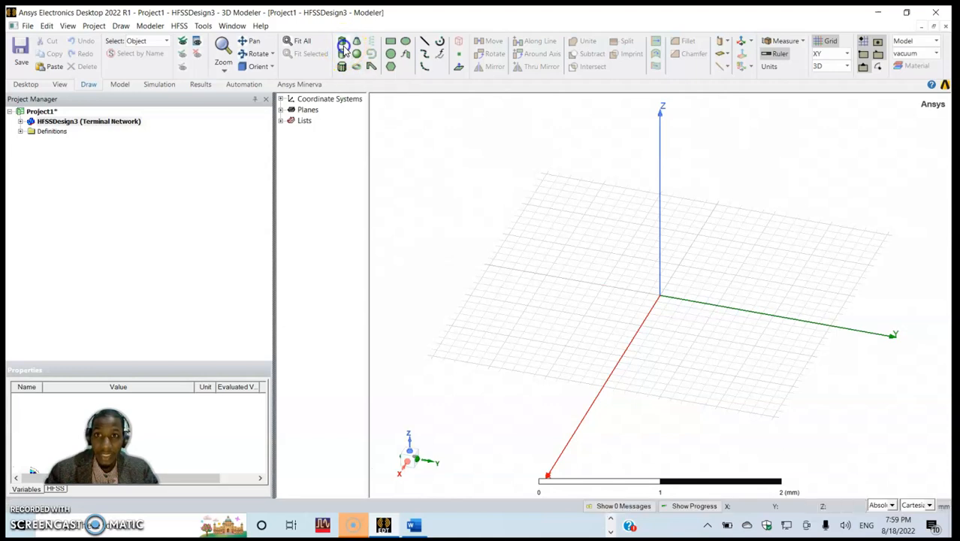
left_click(659, 301)
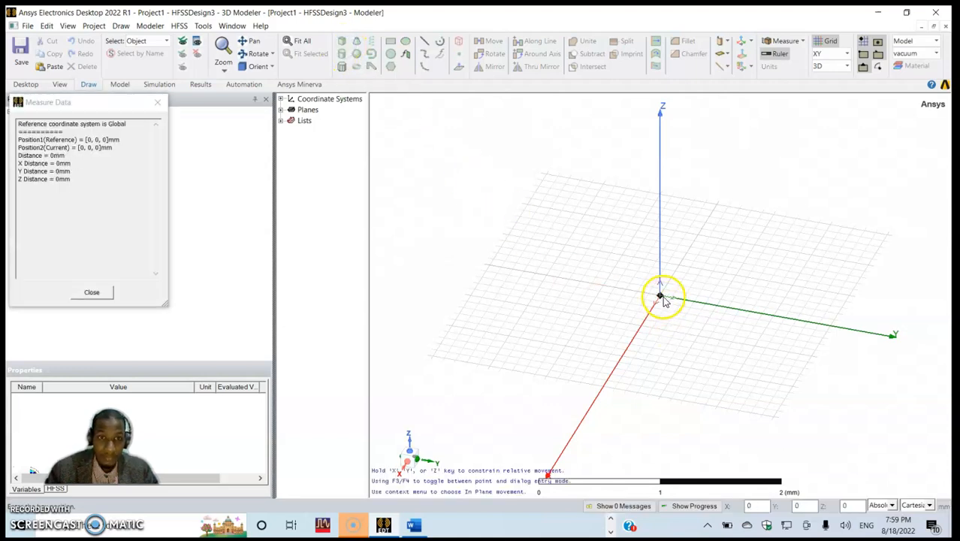
left_click(754, 387)
left_click(754, 380)
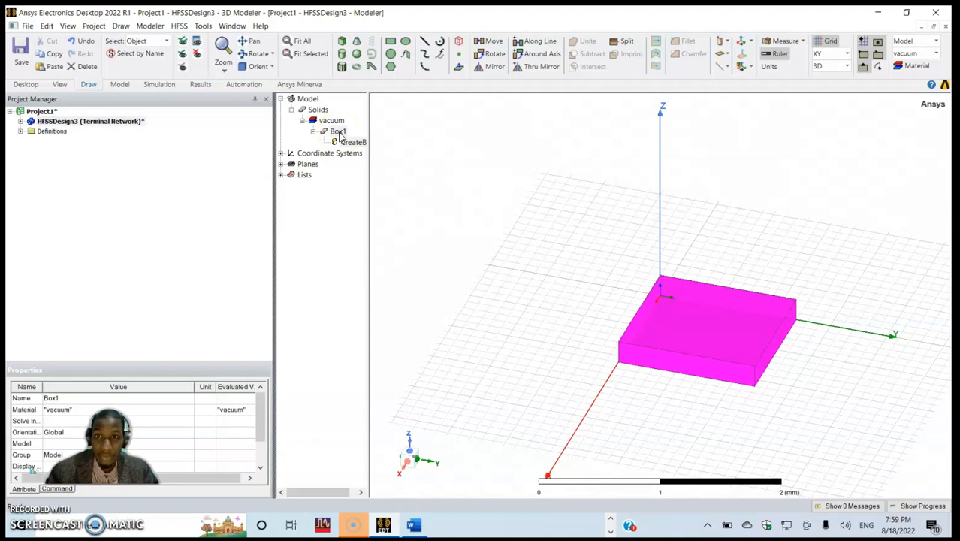
- Rename the new box as Ground and assign copper as its material
double_click(339, 132)
left_click(329, 197)
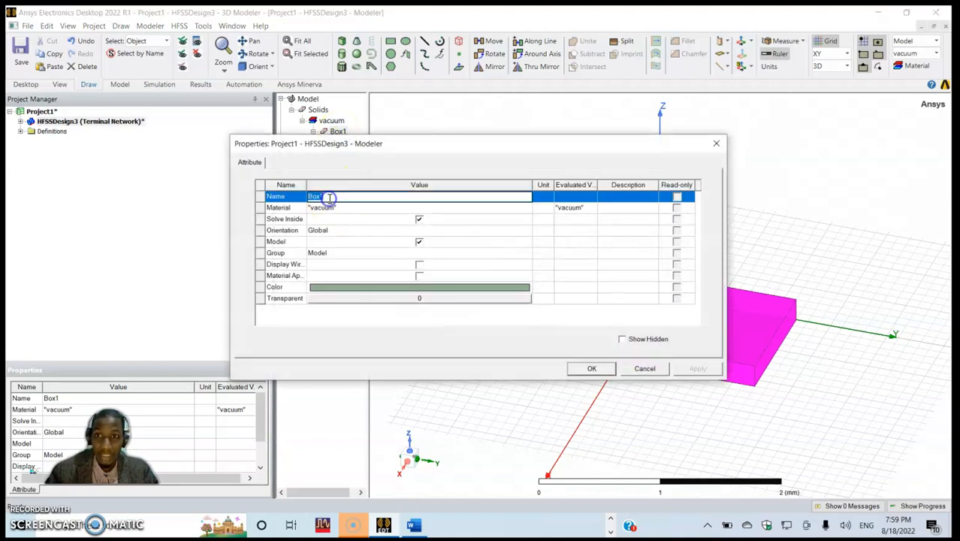
type("Ground")
left_click(338, 208)
left_click(338, 209)
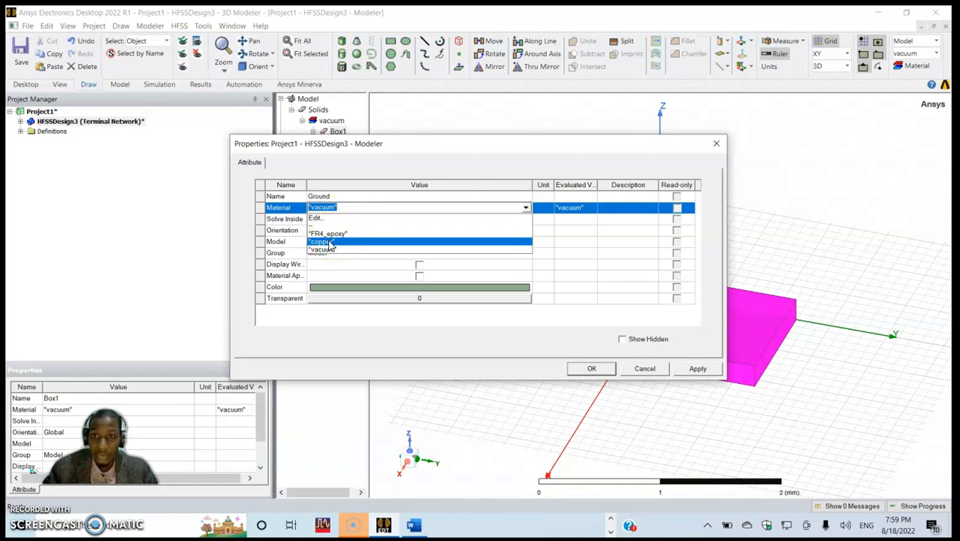
left_click(325, 242)
left_click(487, 311)
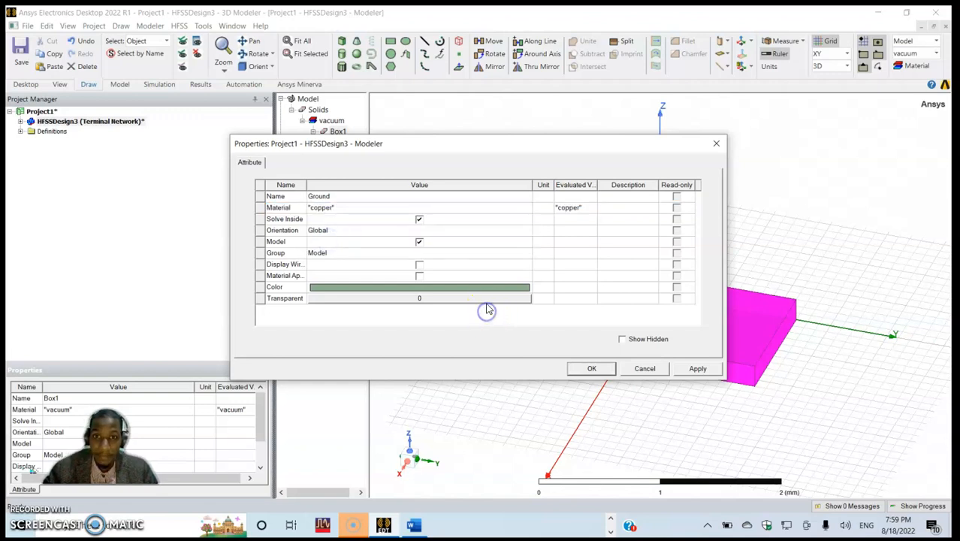
- Set the Ground box's color to orange (255, 128, 0) and apply its attributes
left_click(481, 289)
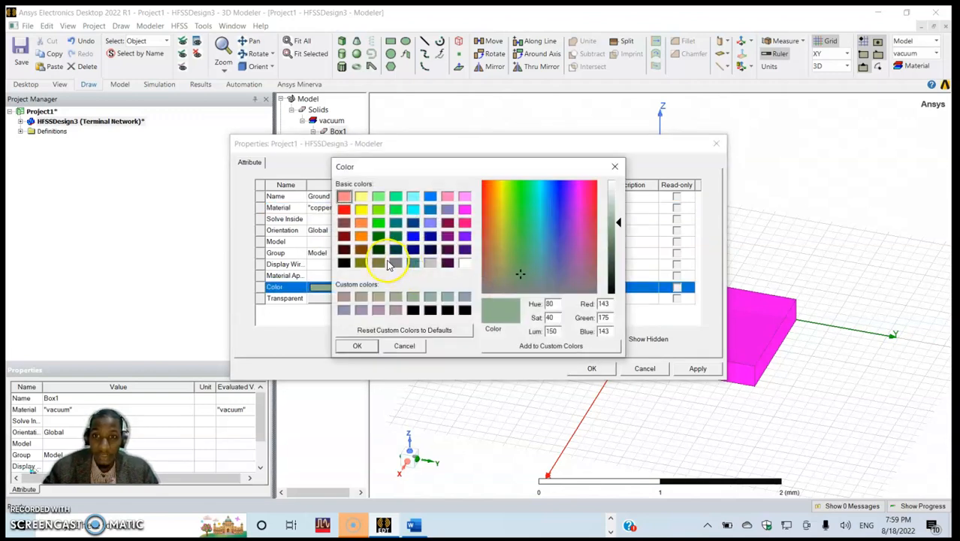
left_click(362, 236)
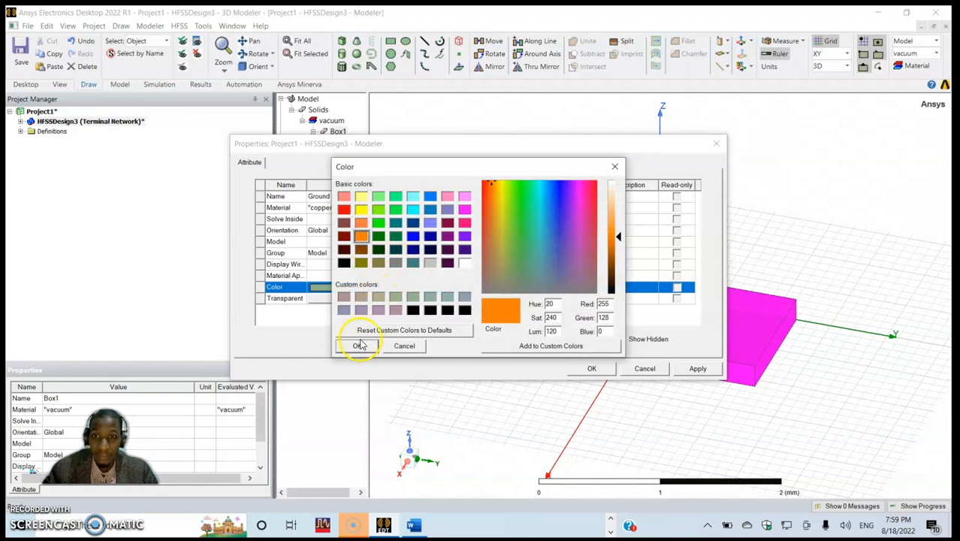
left_click(358, 344)
left_click(478, 325)
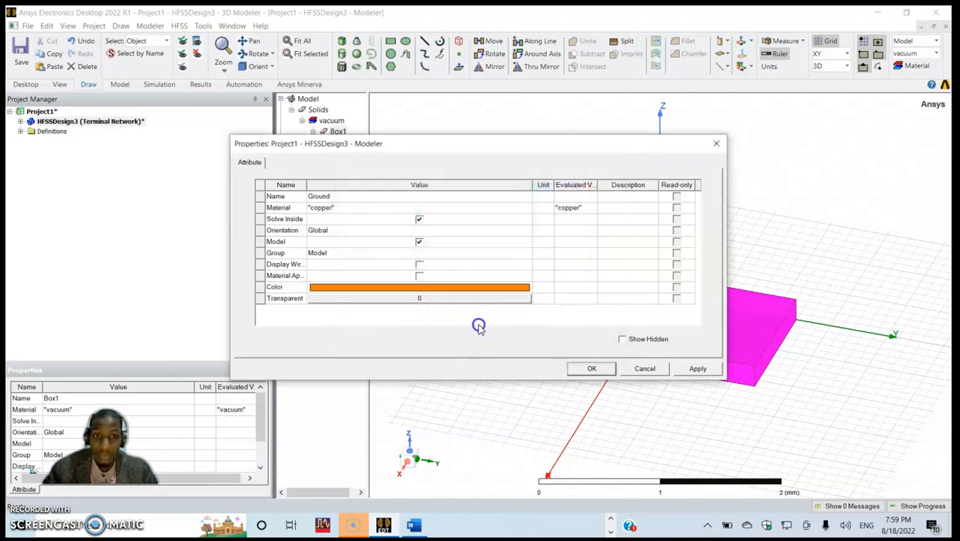
left_click(697, 367)
left_click(697, 367)
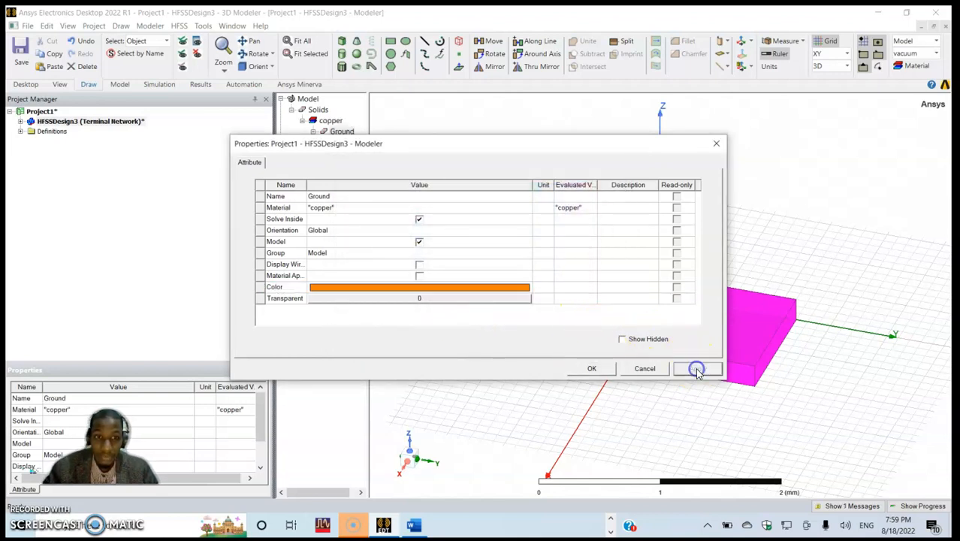
left_click(592, 369)
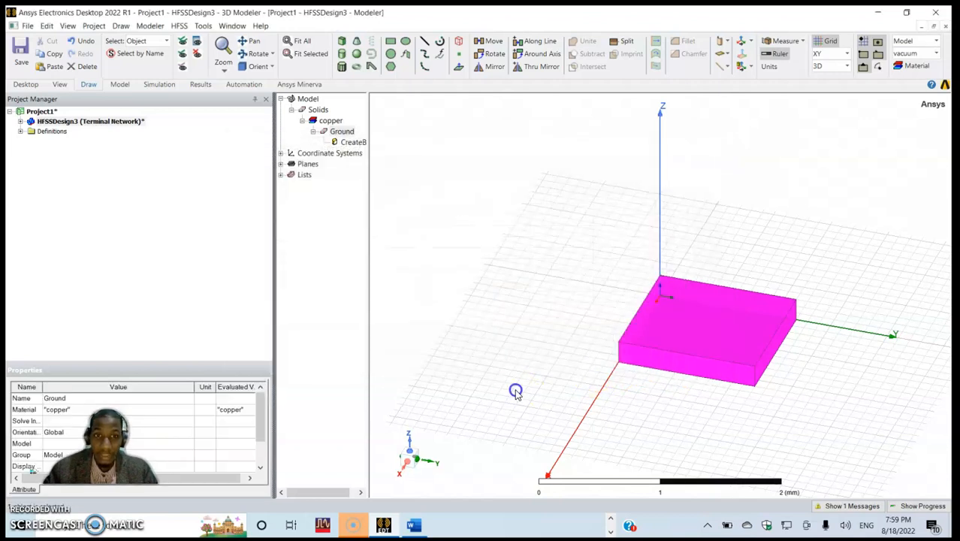
left_click(505, 377)
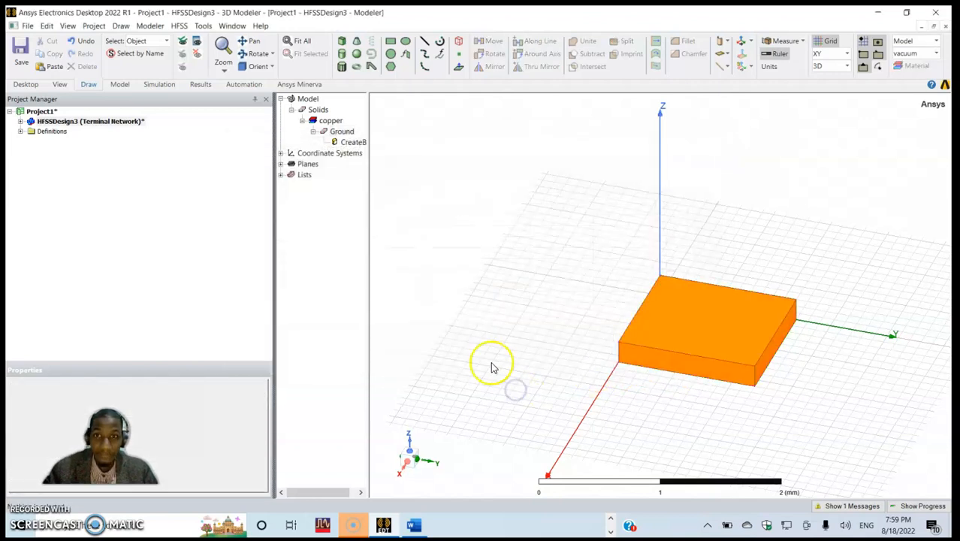
- Set the Ground box's X size to a new variable Ls of 6.2 mm, taking the substrate length from the Word table
double_click(359, 147)
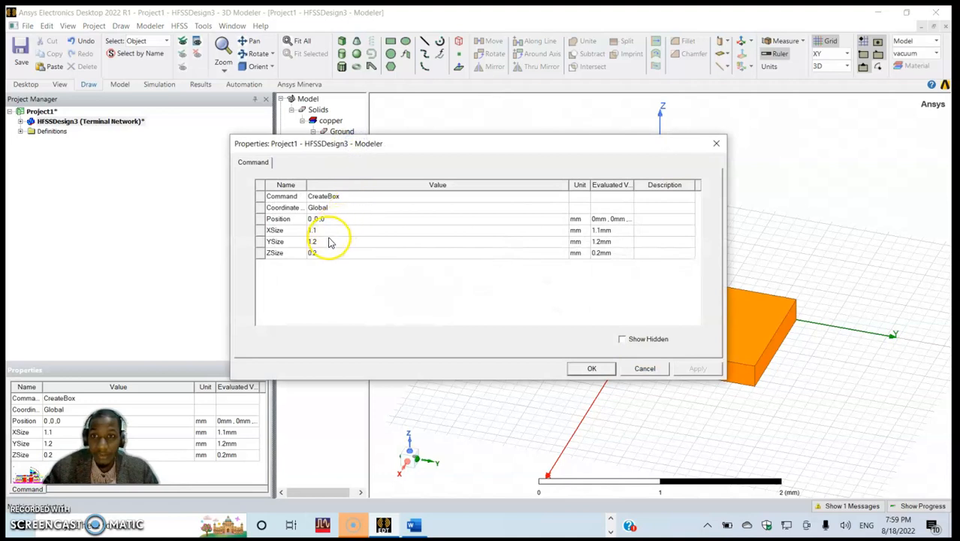
left_click(327, 230)
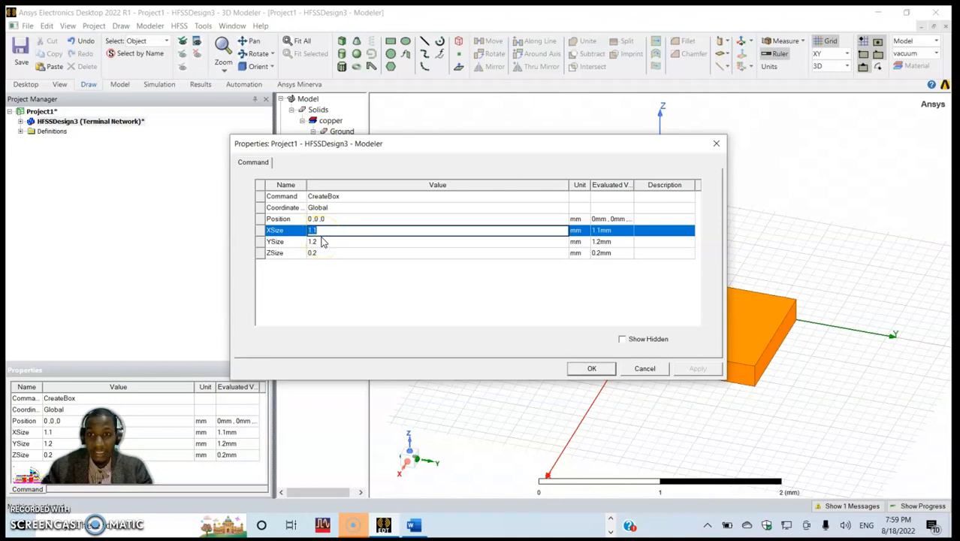
type("Ls")
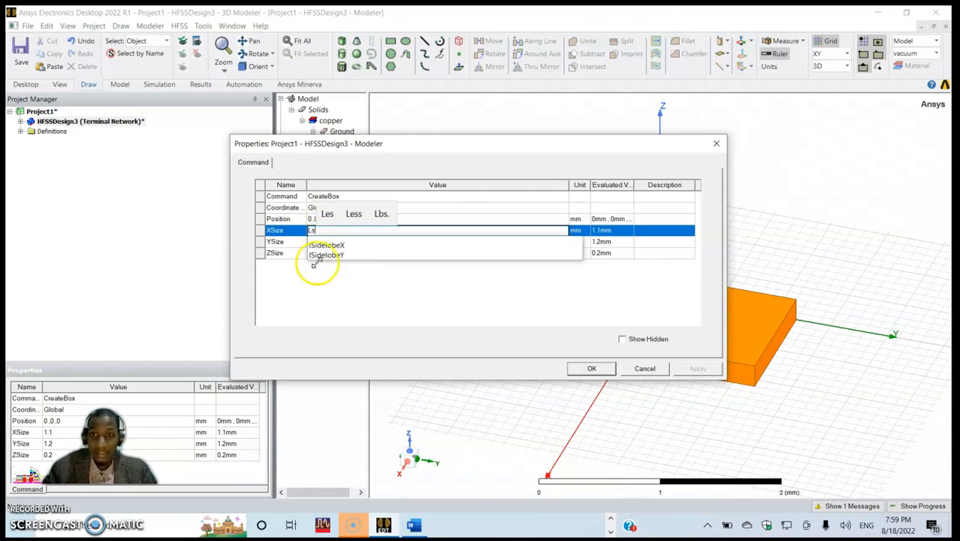
key("Return")
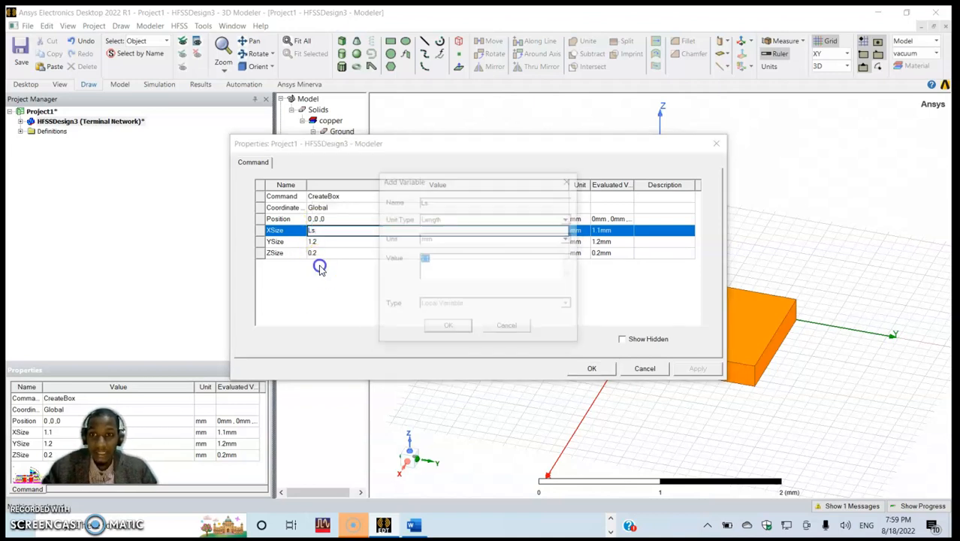
key("alt+Tab")
left_click(322, 268)
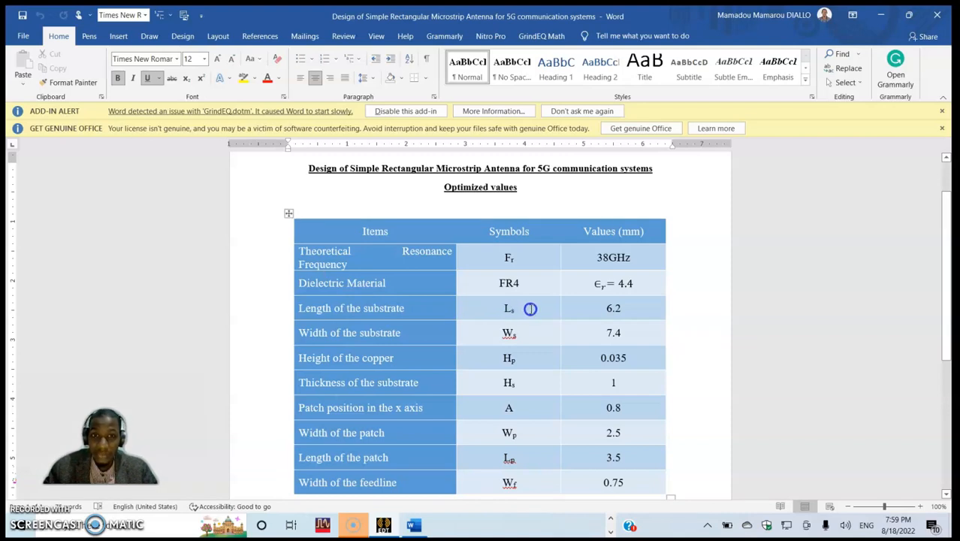
key("alt+Tab")
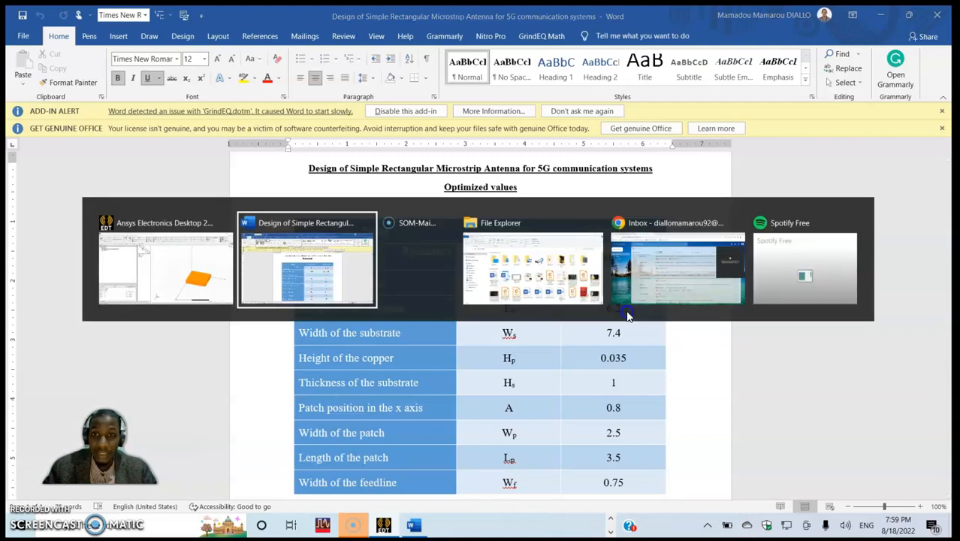
key("alt+Tab")
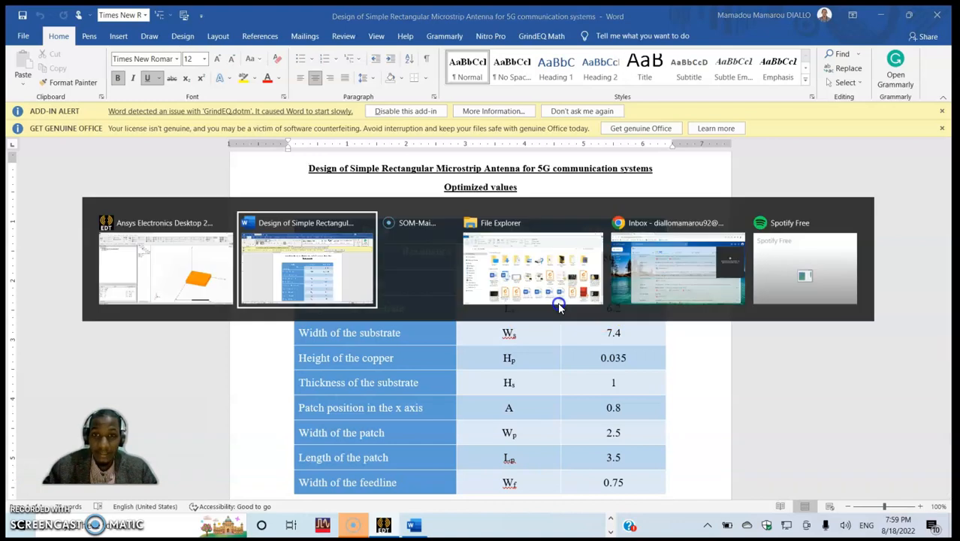
left_click(211, 256)
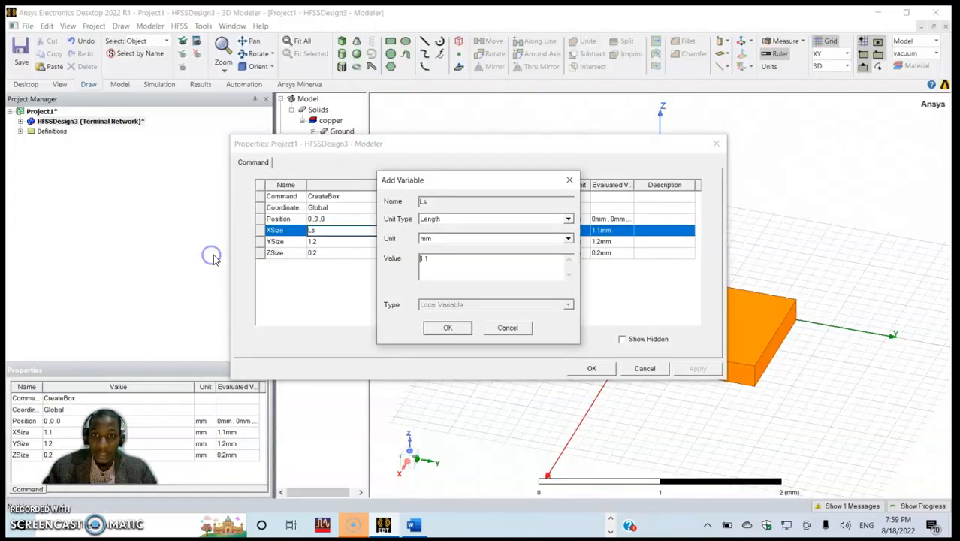
left_click_drag(444, 261, 390, 262)
type("6.2")
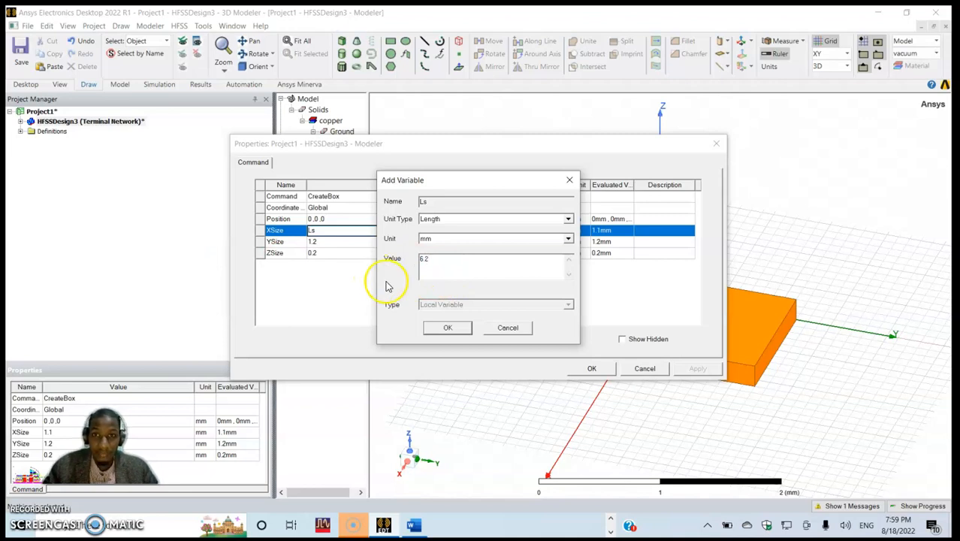
left_click(444, 326)
- Set the Ground box's Y size to a new length variable Ws with a value of 7.4 mm
left_click(340, 246)
left_click(339, 246)
type("Ws")
key("Return")
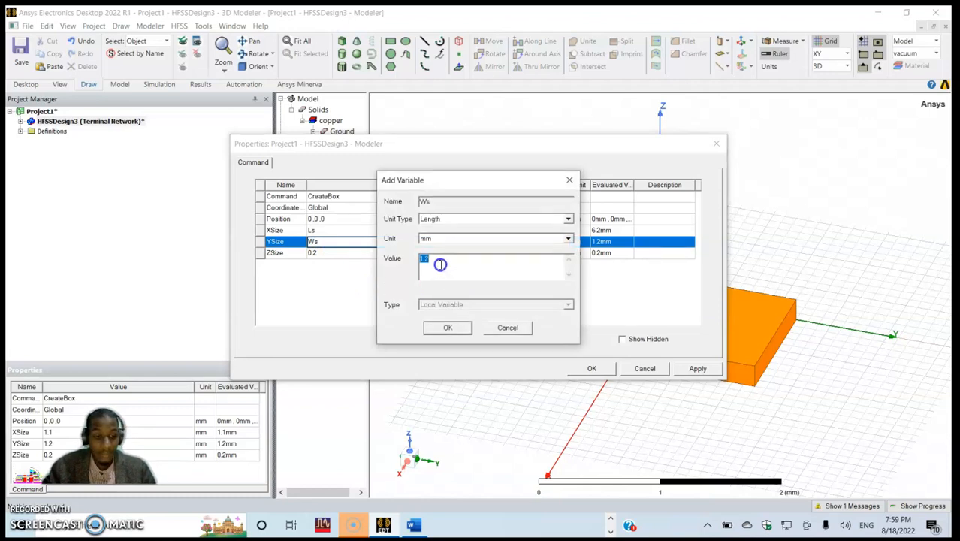
type("7.4")
left_click(447, 328)
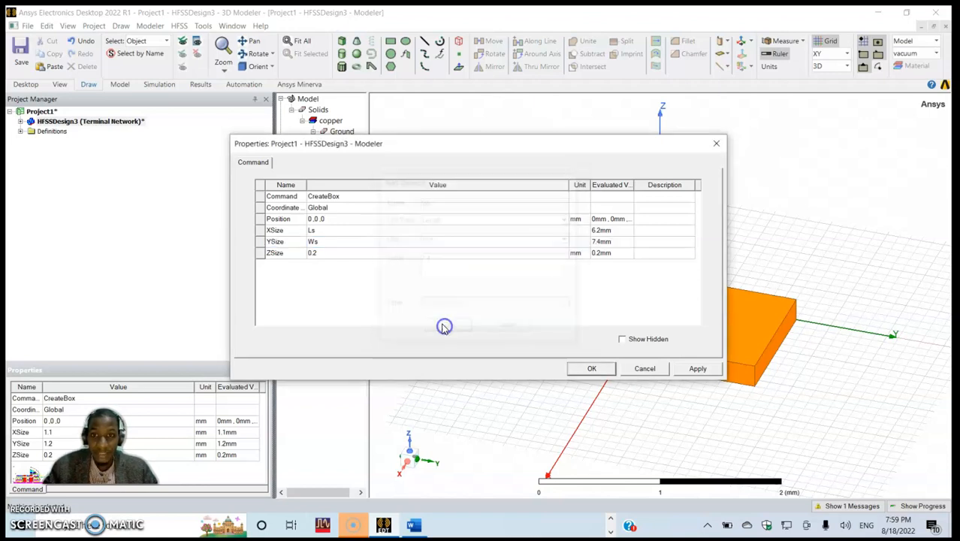
- Set the Ground box's Z size to a new variable Hp of 0.035 mm and apply the box dimensions
left_click(330, 254)
type("H")
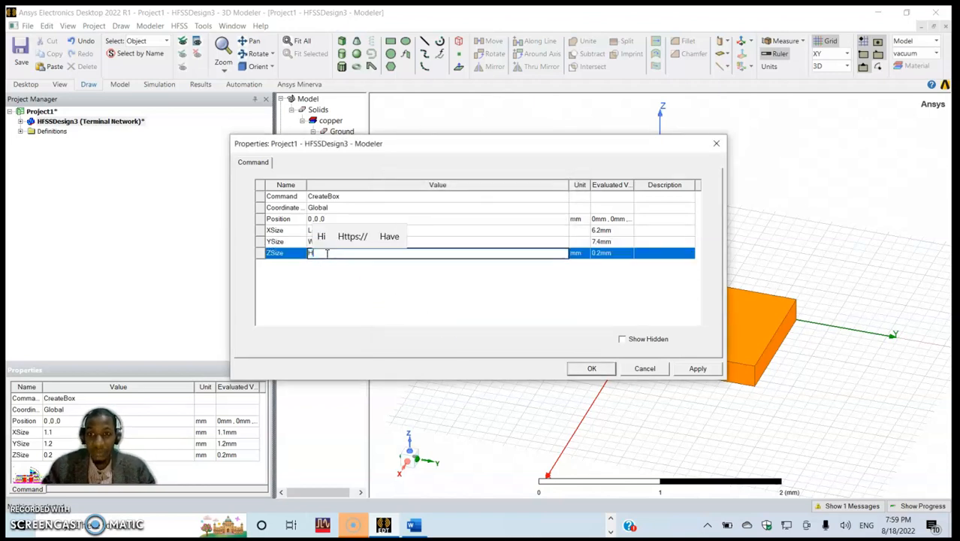
type("p")
left_click(503, 332)
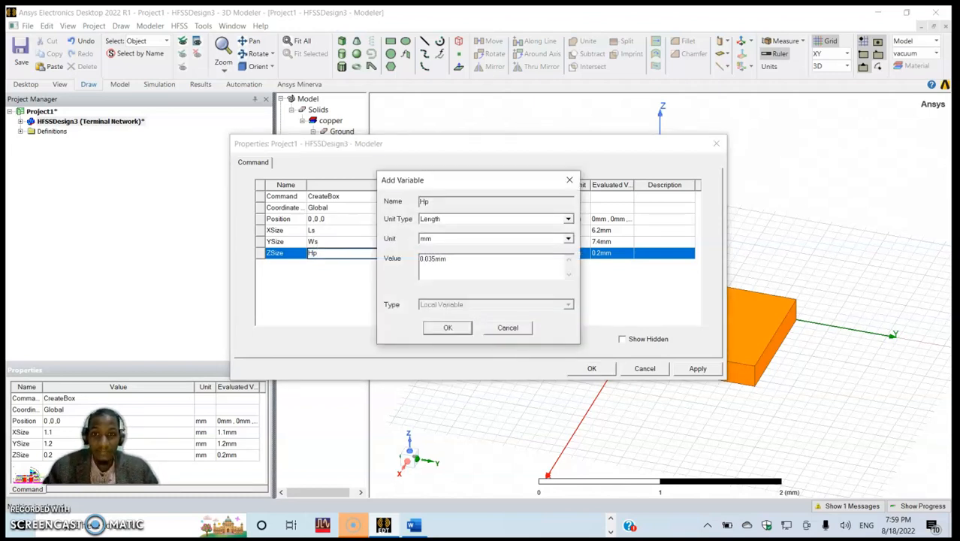
left_click(447, 327)
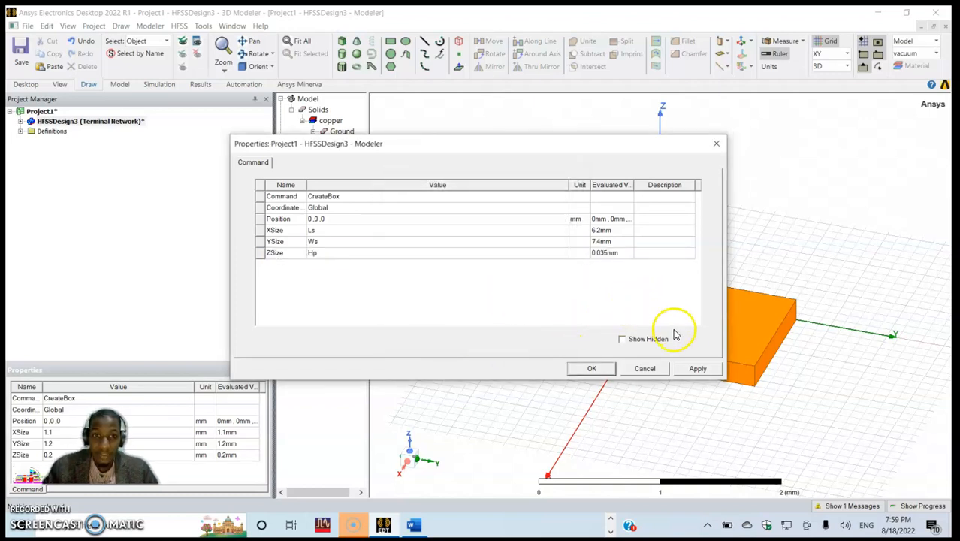
left_click(692, 369)
left_click(591, 368)
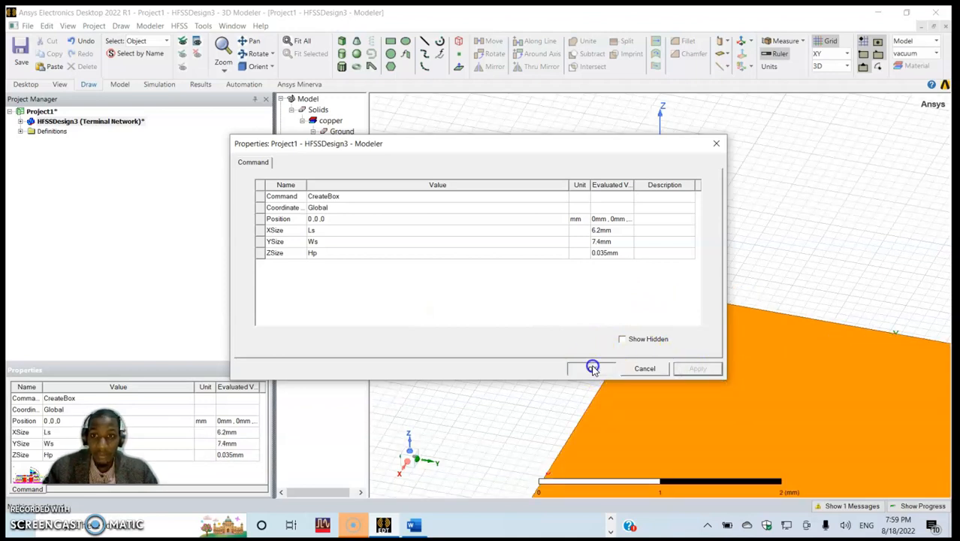
- Draw a second box on the Ground's upper face, from its corner on the Z axis to the opposite corner, 6.2 mm by 7.4 mm
left_click(301, 43)
left_click_drag(508, 381, 574, 374, "alt")
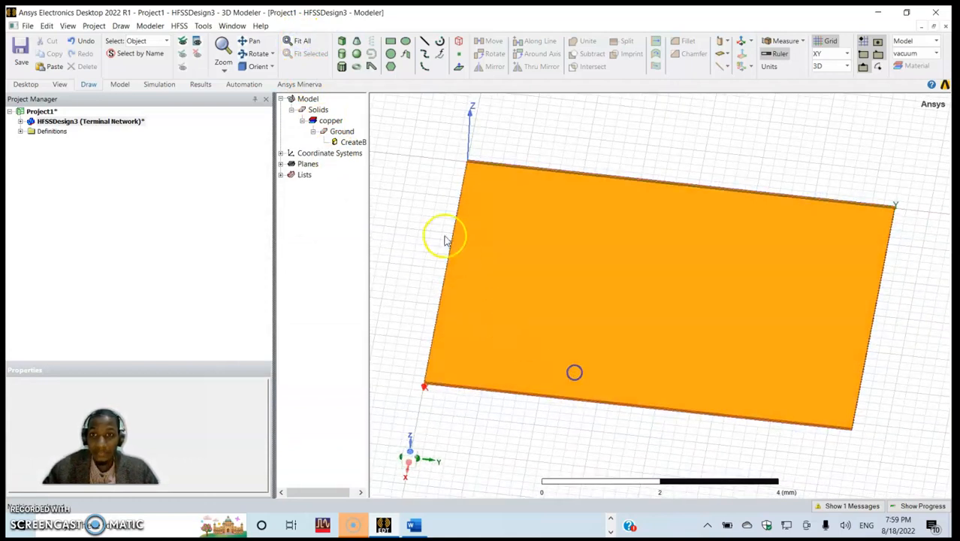
left_click(344, 45)
left_click(471, 169)
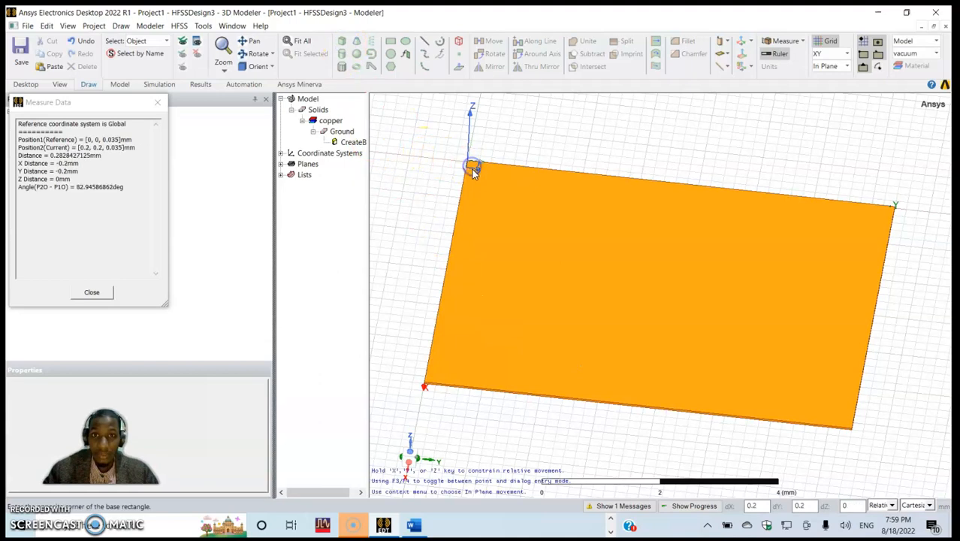
left_click(851, 427)
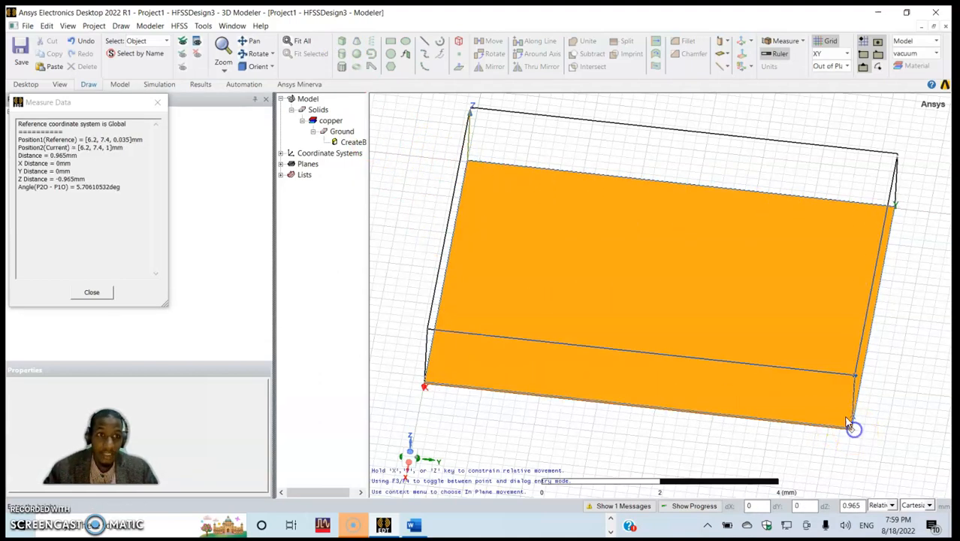
left_click(834, 394)
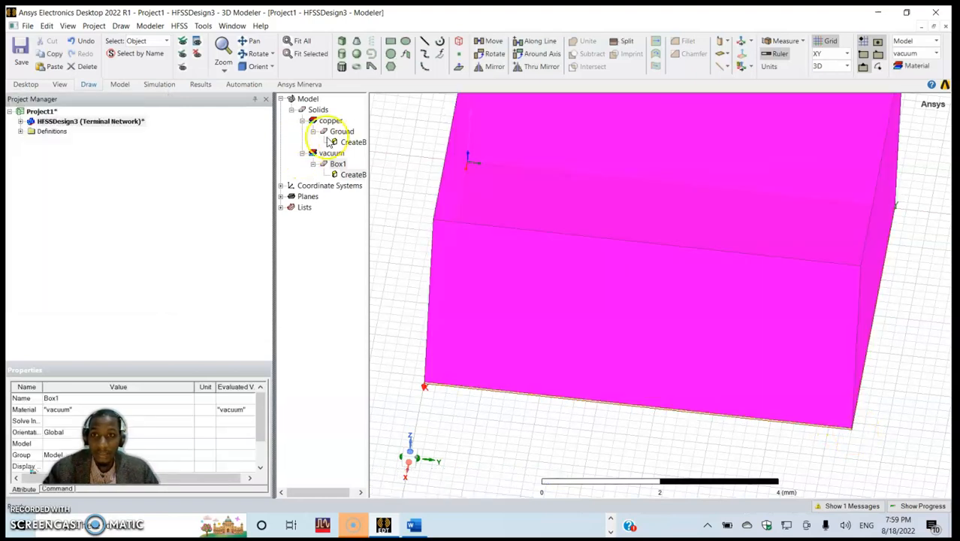
- Rename the new box on top of the Ground as Substrate and assign it the FR4_epoxy material
double_click(337, 164)
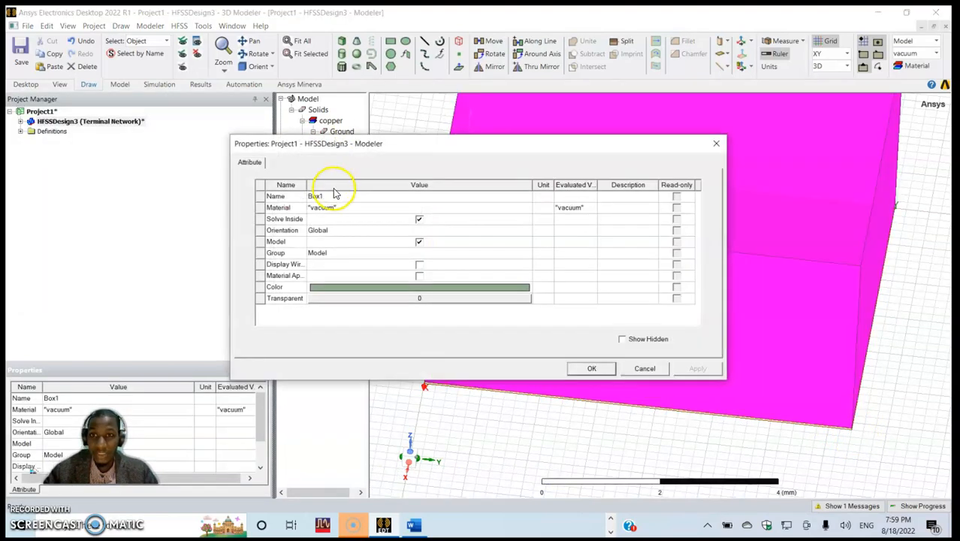
left_click(331, 197)
type("S")
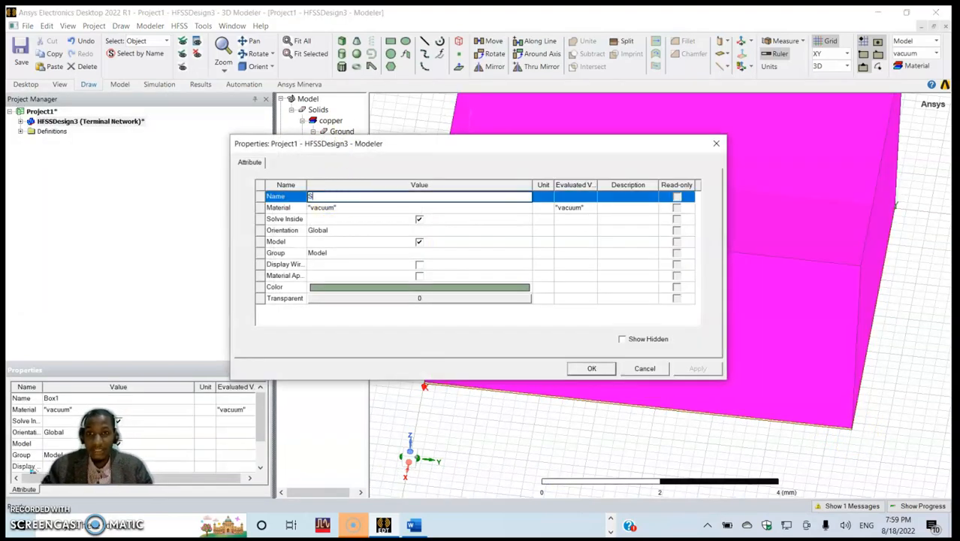
type("ubstrate")
left_click(335, 207)
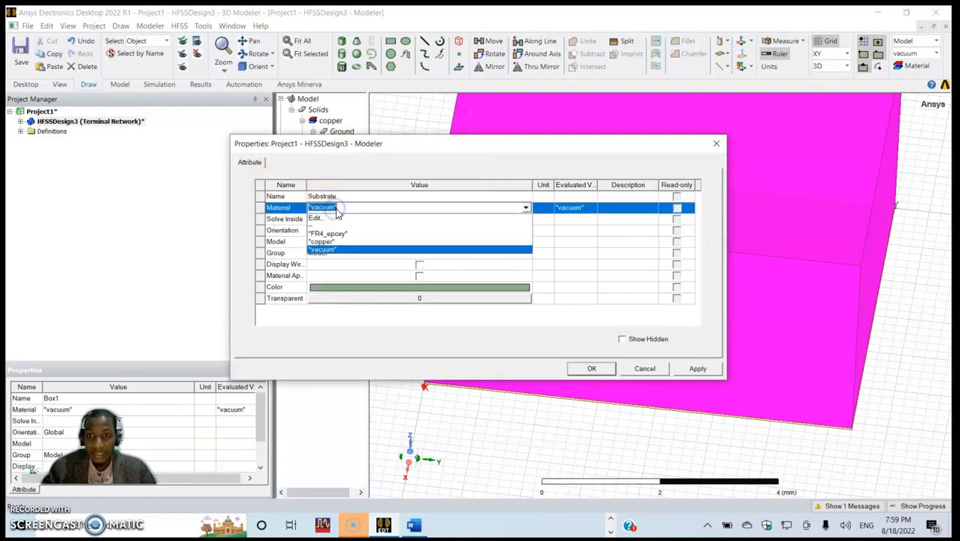
left_click(332, 234)
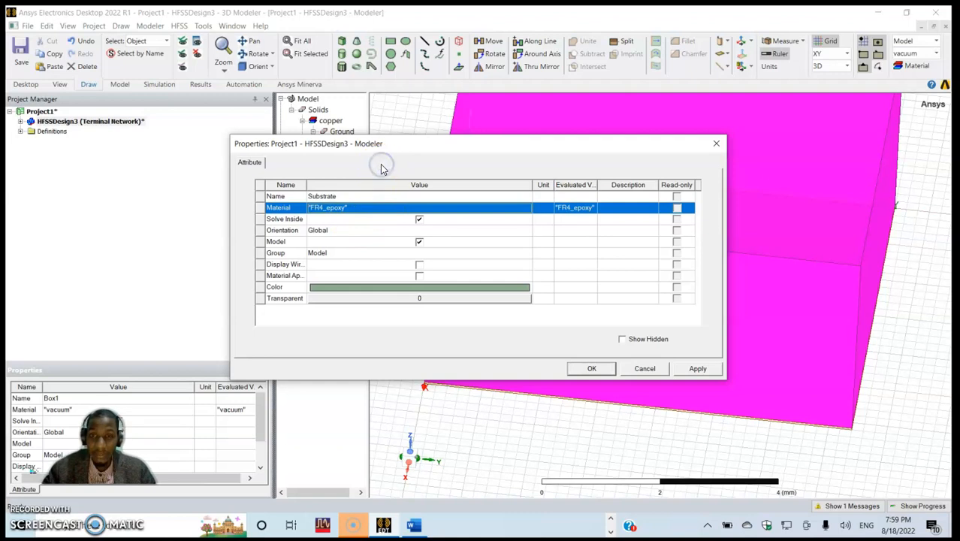
- Set the Substrate box's transparency to 0.4 and apply its attributes
left_click(391, 298)
left_click(390, 299)
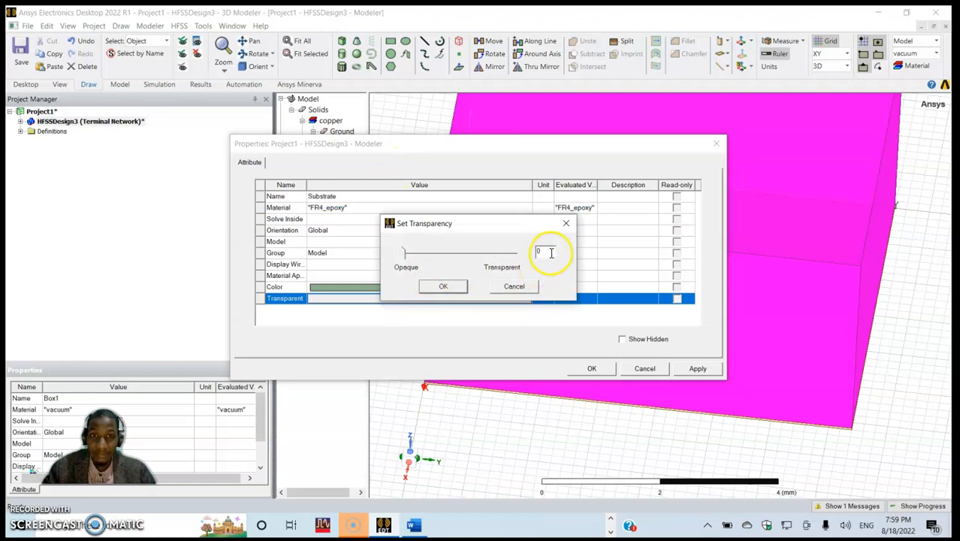
type(".4")
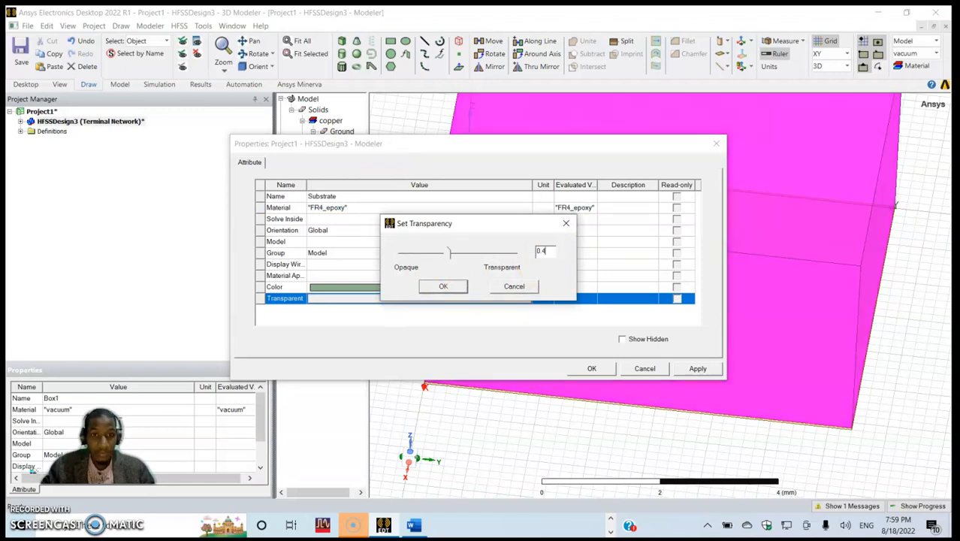
left_click(442, 287)
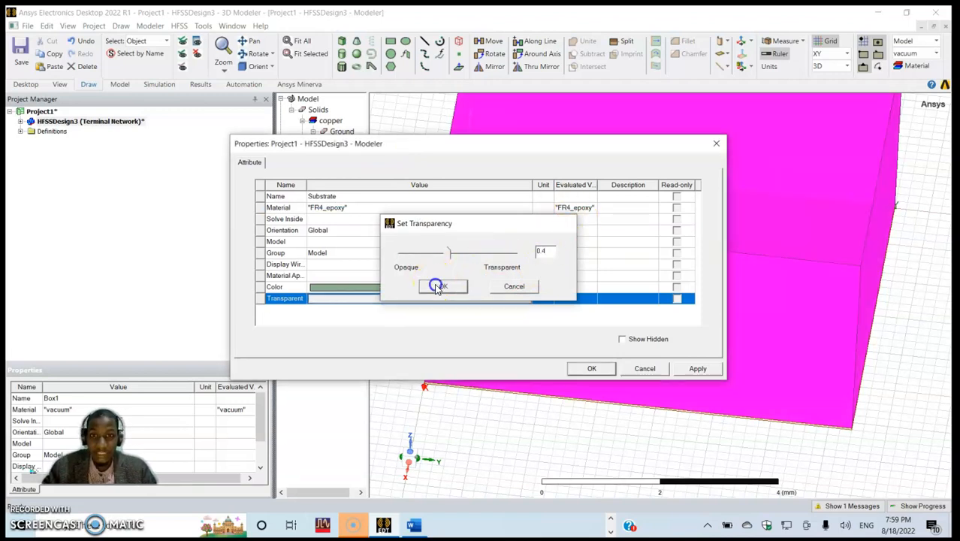
left_click(481, 314)
left_click(696, 369)
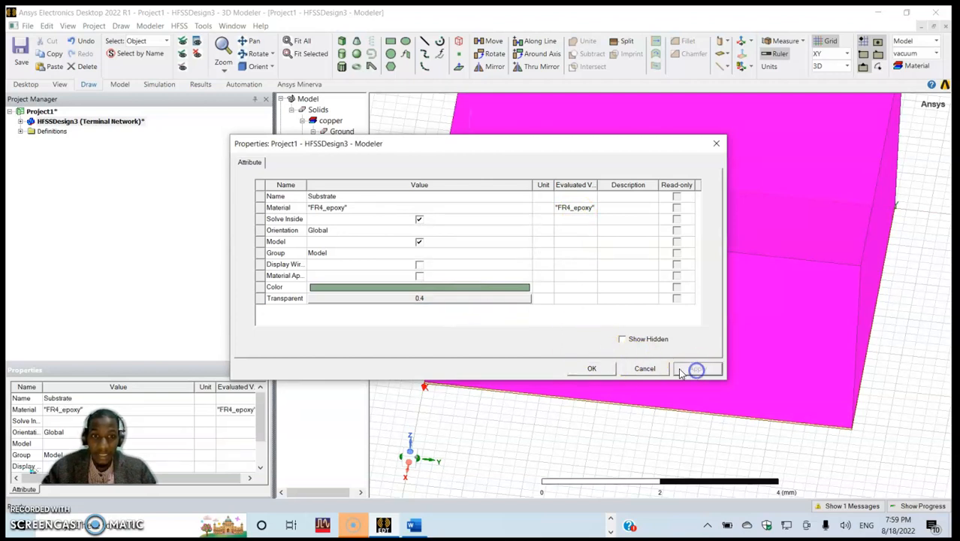
left_click(592, 369)
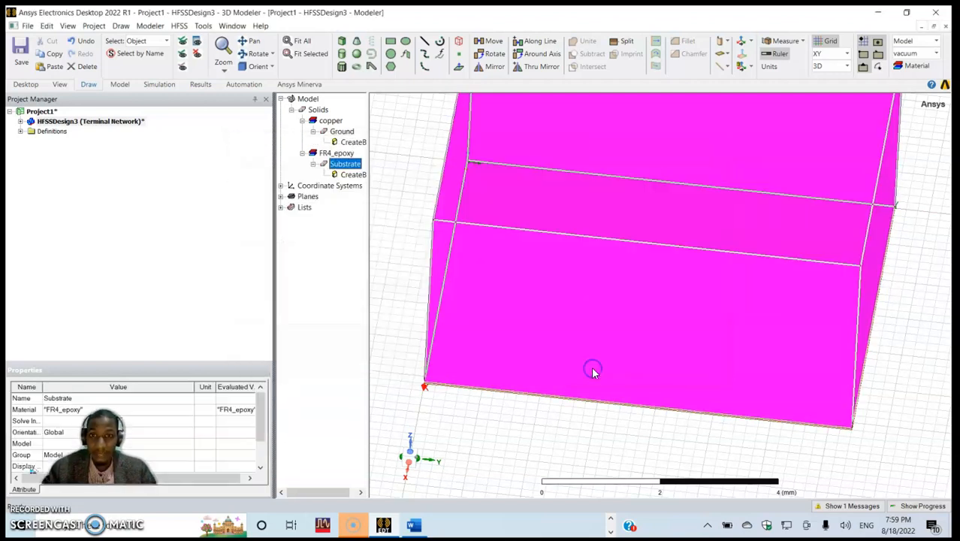
left_click(419, 183)
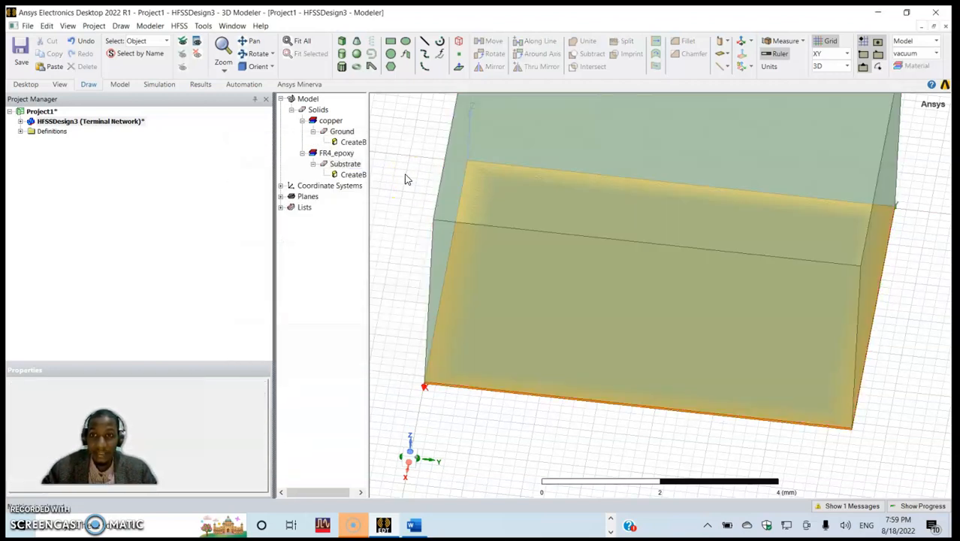
- Set the Substrate box's position to 0 mm, 0 mm, Hp
double_click(352, 176)
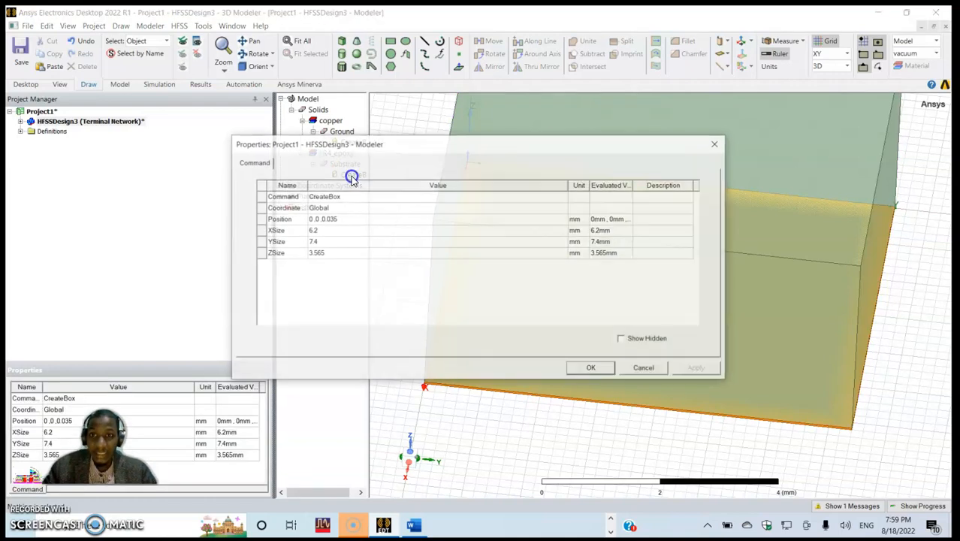
left_click(343, 219)
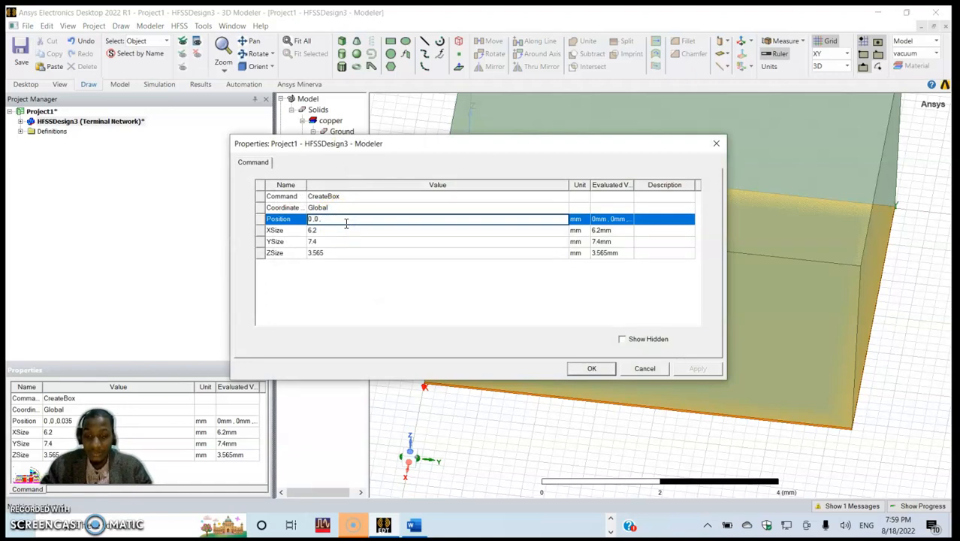
type("Hp")
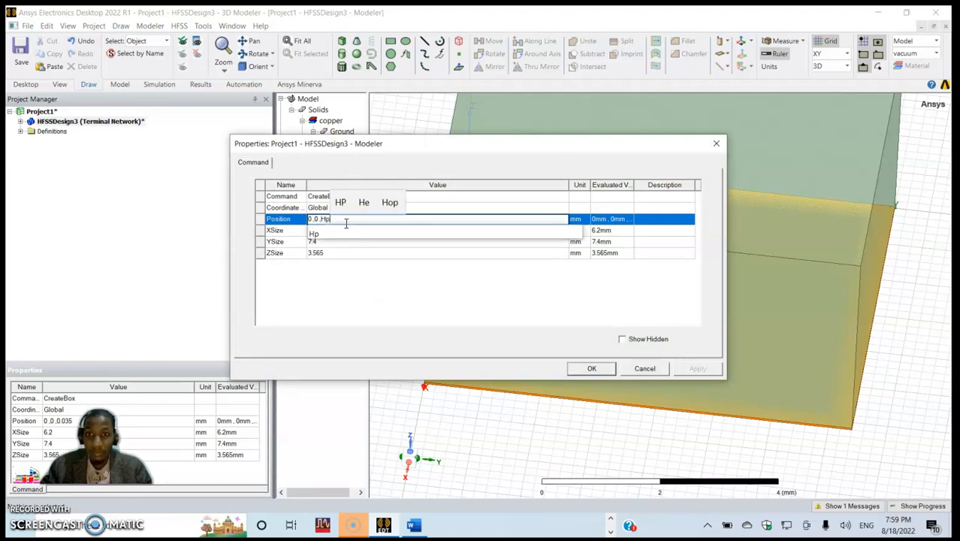
left_click(343, 268)
left_click(354, 220)
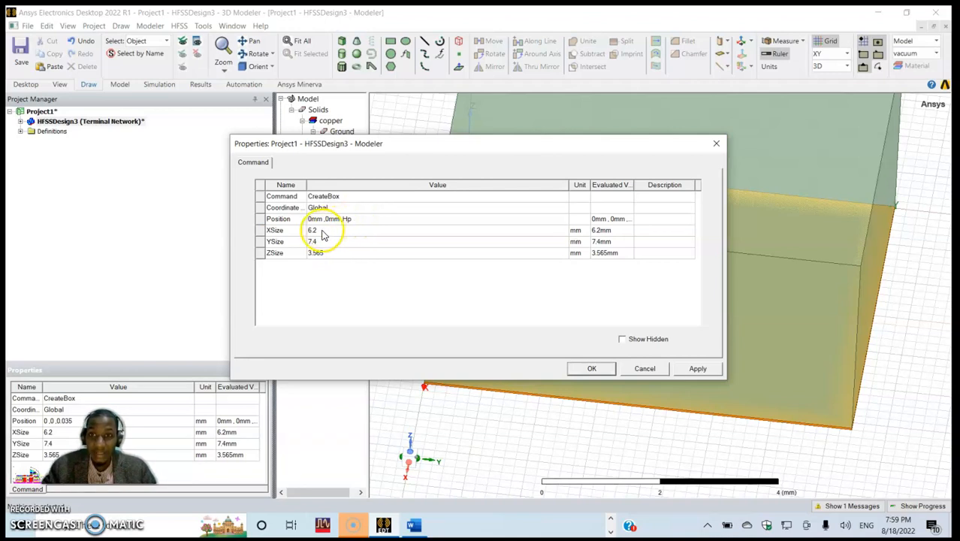
- Set the Substrate box's X size to the variable Ls and its Y size to Ws
left_click(321, 230)
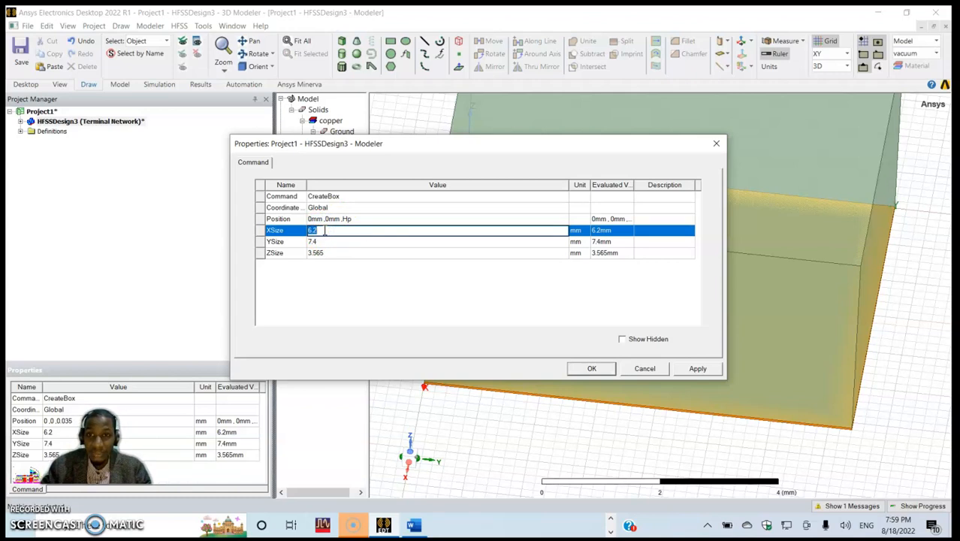
type("Ls")
left_click(326, 272)
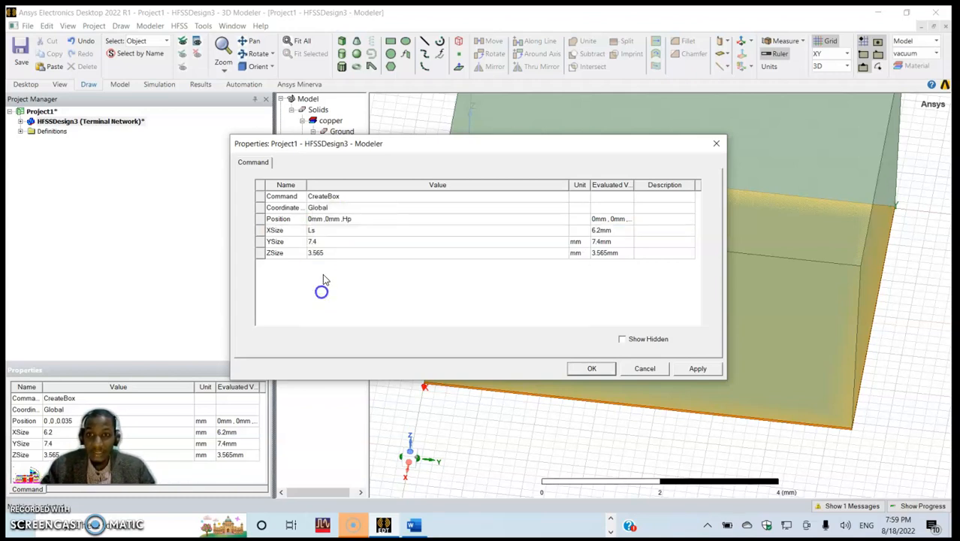
left_click(335, 242)
type("Ws")
left_click(332, 292)
- Set the Substrate's Z size to a new length variable Hs of 1 mm, taking the substrate thickness from the Word table, and apply the box dimensions
left_click(338, 252)
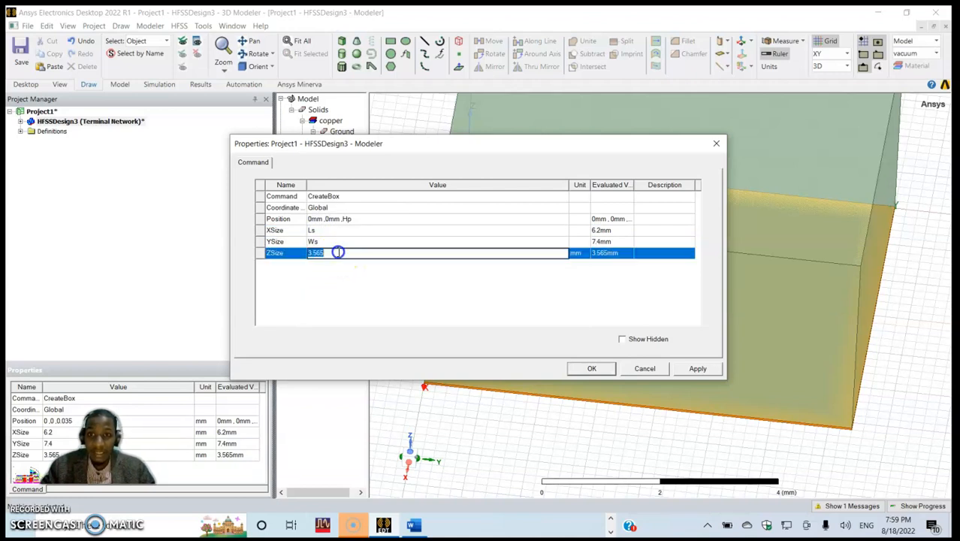
type("Hs")
left_click(364, 298)
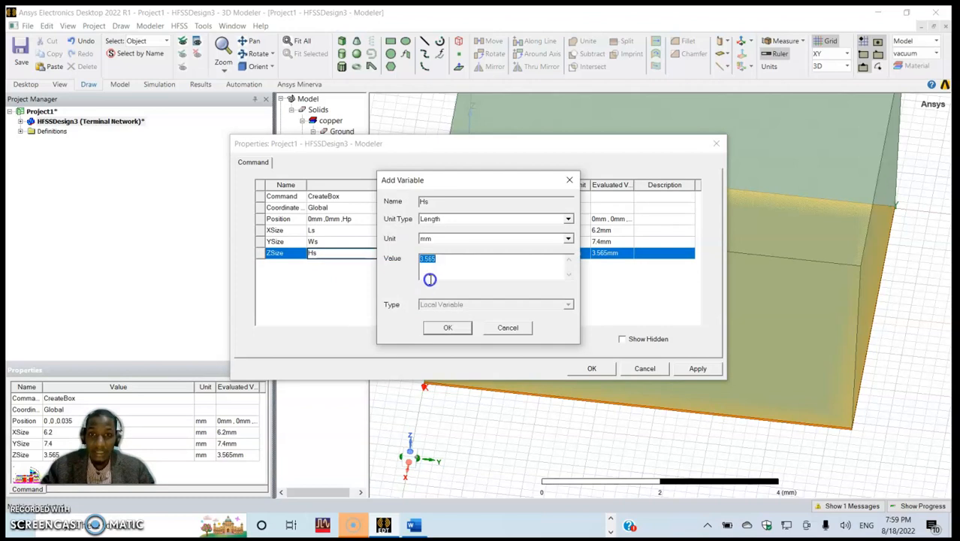
key("alt+Tab")
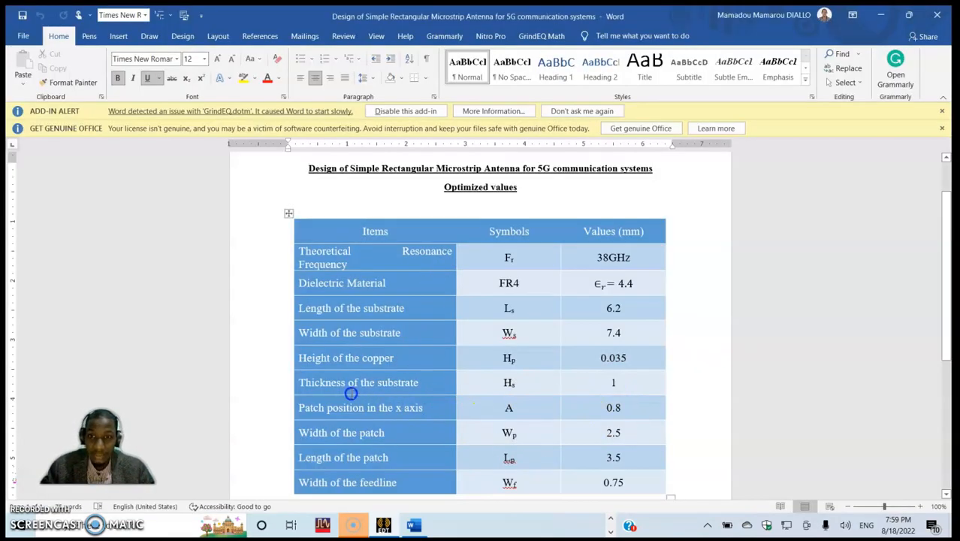
key("alt+Tab")
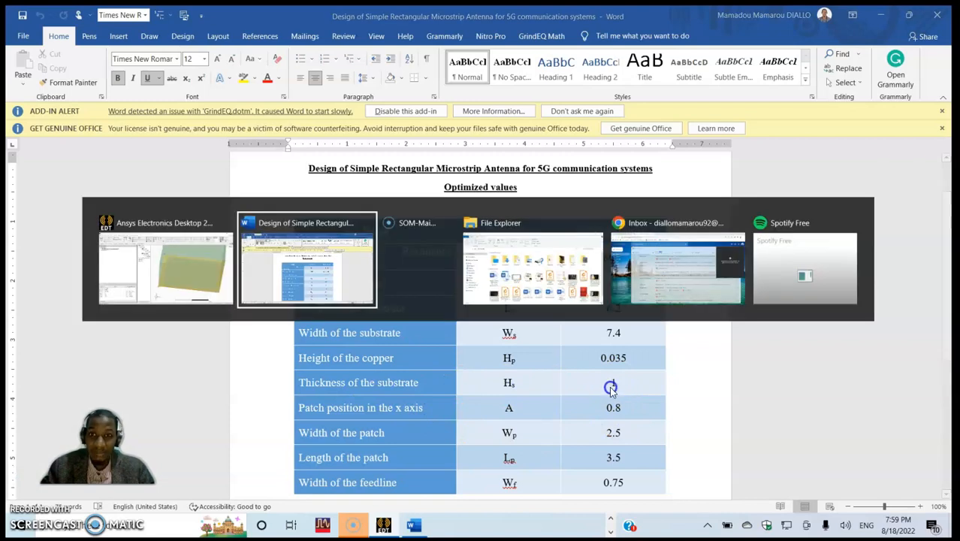
key("alt+Tab")
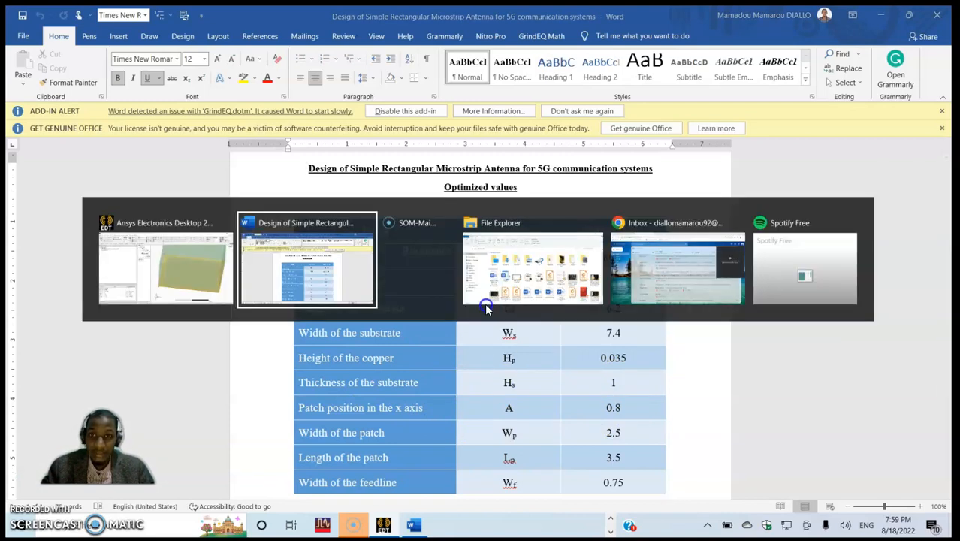
key("alt+Tab")
key("Tab")
key("Tab")
key("Tab")
key("Tab")
key("Tab")
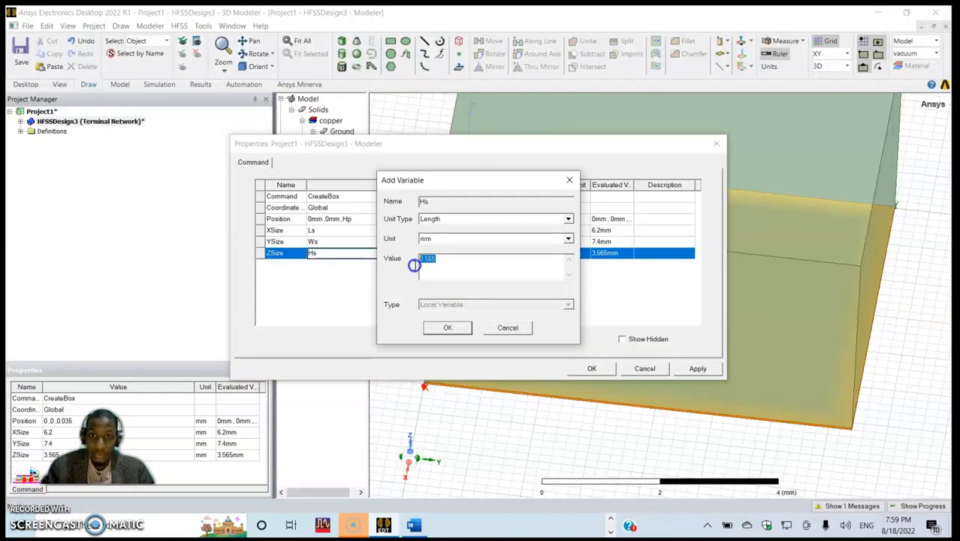
type("1mm")
left_click(442, 328)
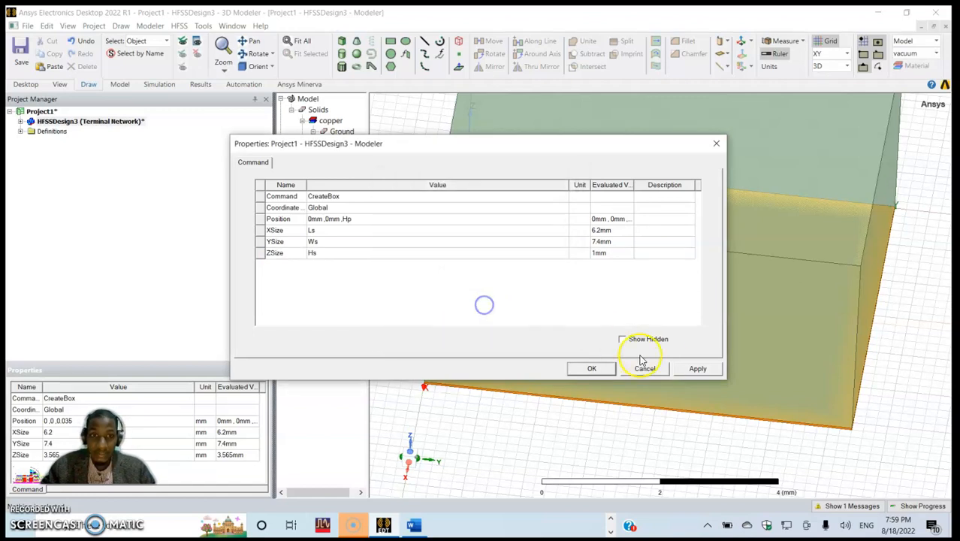
left_click(698, 368)
left_click(592, 368)
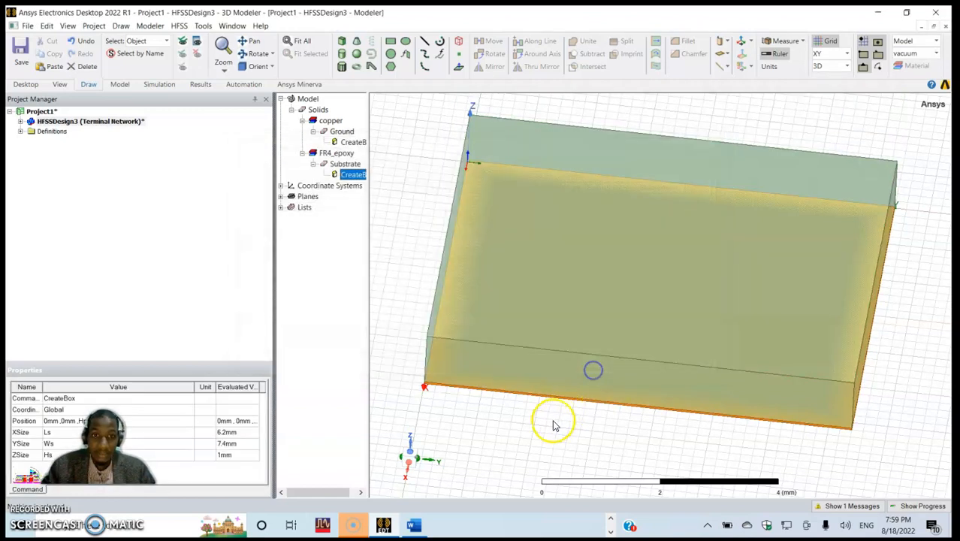
- Examine the Ground and Substrate boxes in turn to check how they are stacked
left_click(553, 421)
left_click_drag(584, 341, 630, 321, "alt")
left_click(338, 131)
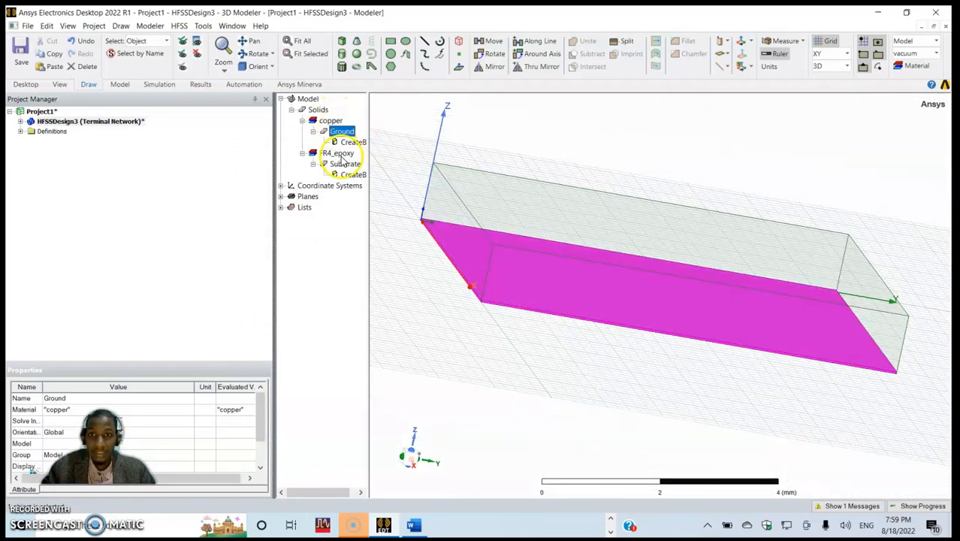
left_click(343, 162)
left_click(458, 285)
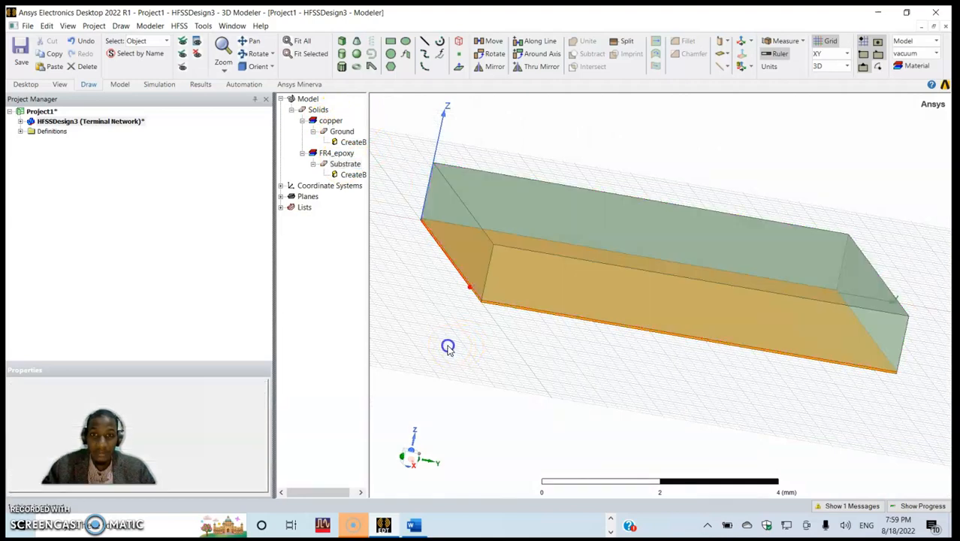
left_click_drag(516, 280, 505, 315, "alt")
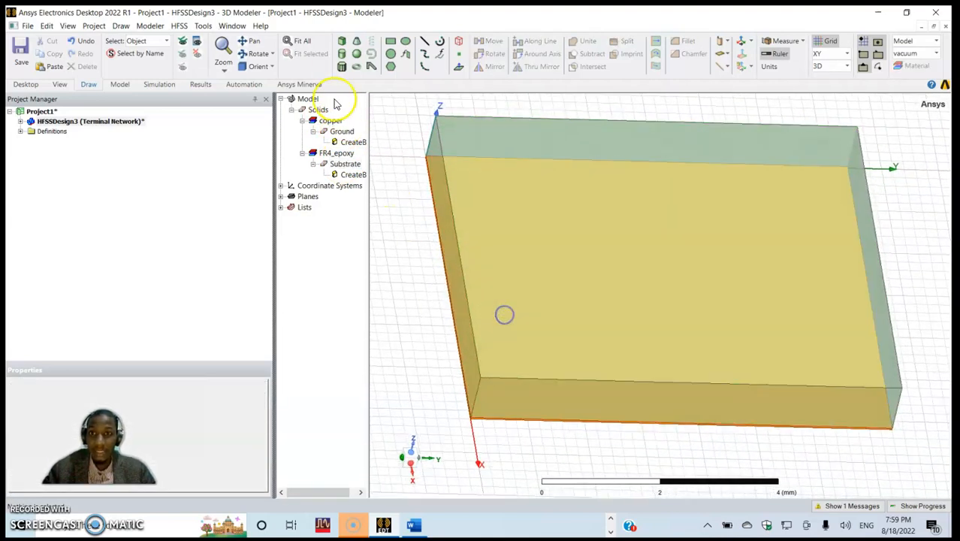
- Draw a third box freehand inside the board outline, ending its base at about (2.4, 3.4, 0) mm and raising it along Z
left_click(342, 43)
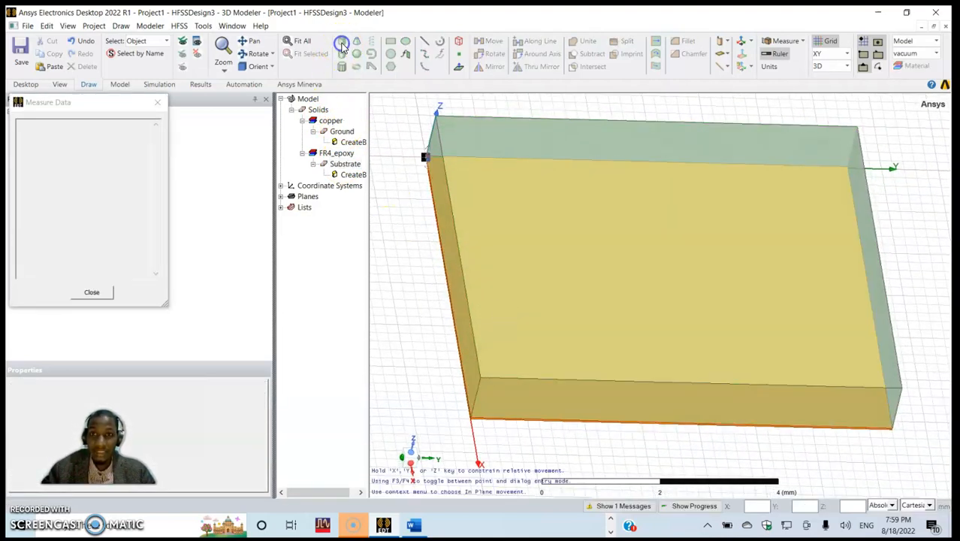
left_click(546, 187)
left_click(638, 263)
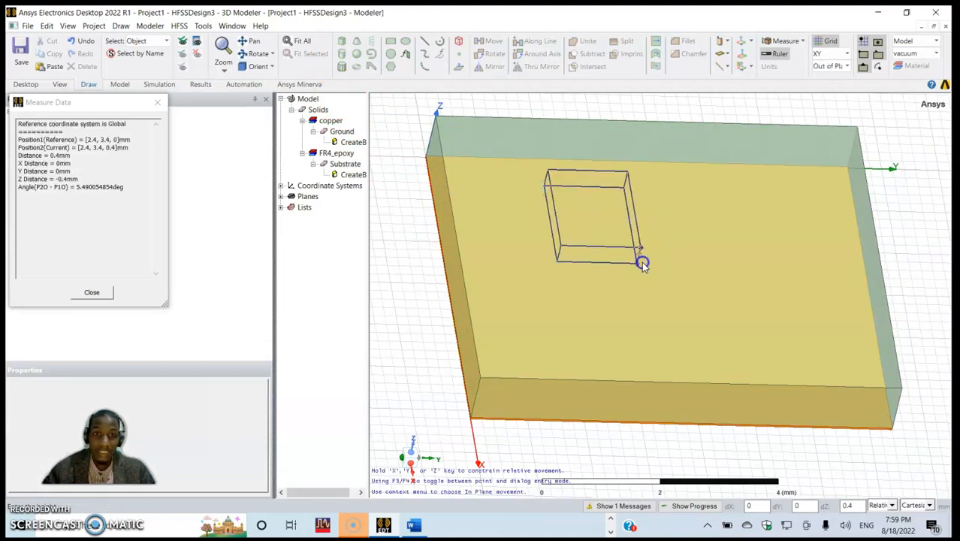
left_click(646, 246)
- Rename the third box as Patch and assign it the copper material
double_click(337, 196)
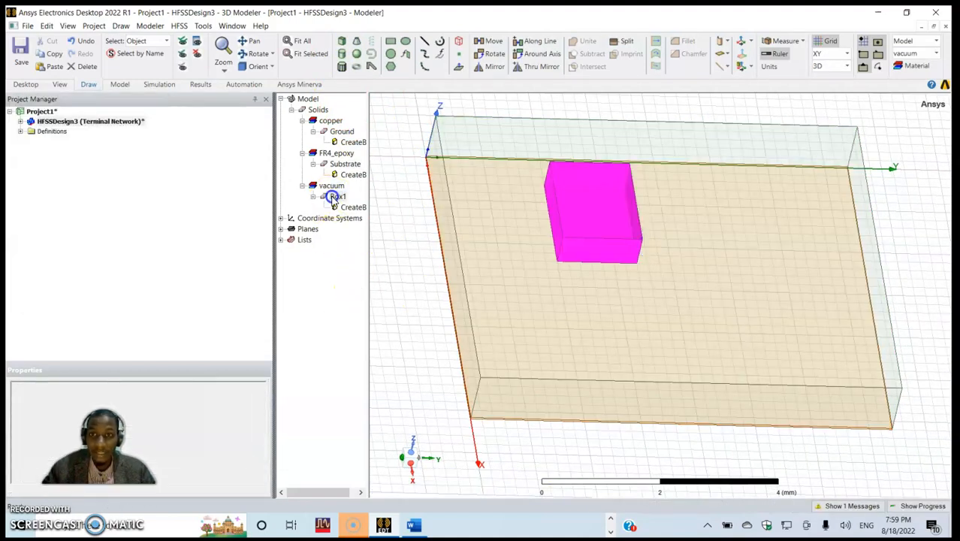
left_click(338, 198)
left_click(341, 198)
type("Parch")
key("BackSpace")
key("BackSpace")
type("ch")
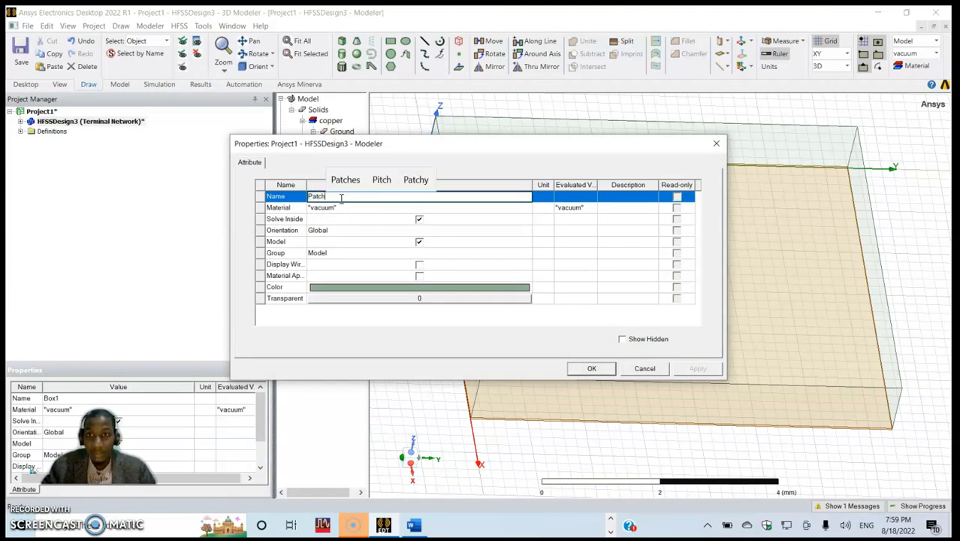
left_click(337, 207)
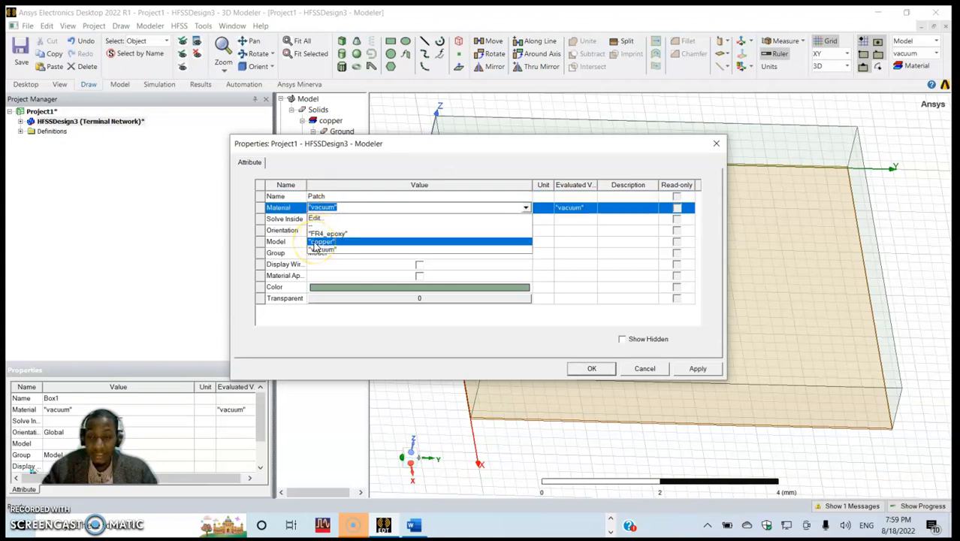
left_click(316, 242)
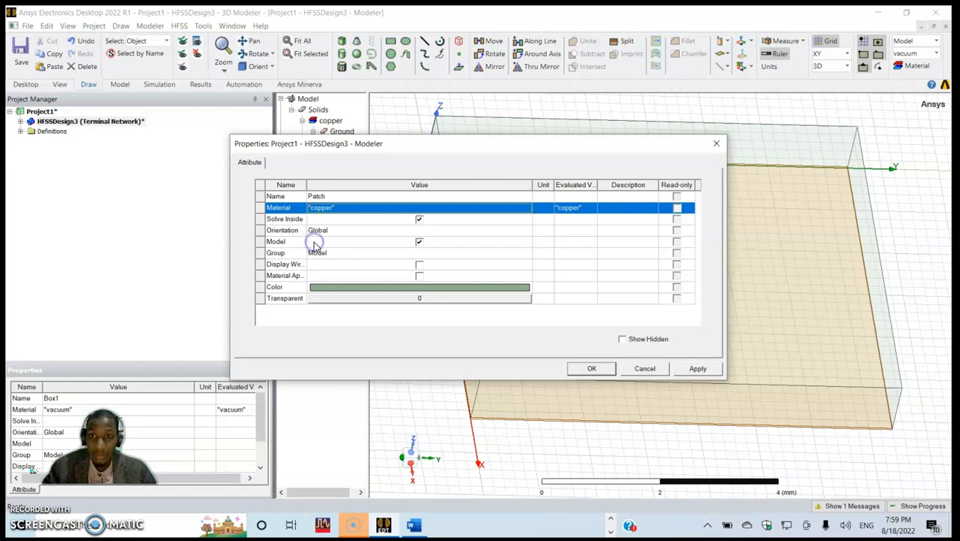
- Set the Patch's colour to orange (RGB 255, 128, 0) and confirm its attributes
left_click(358, 286)
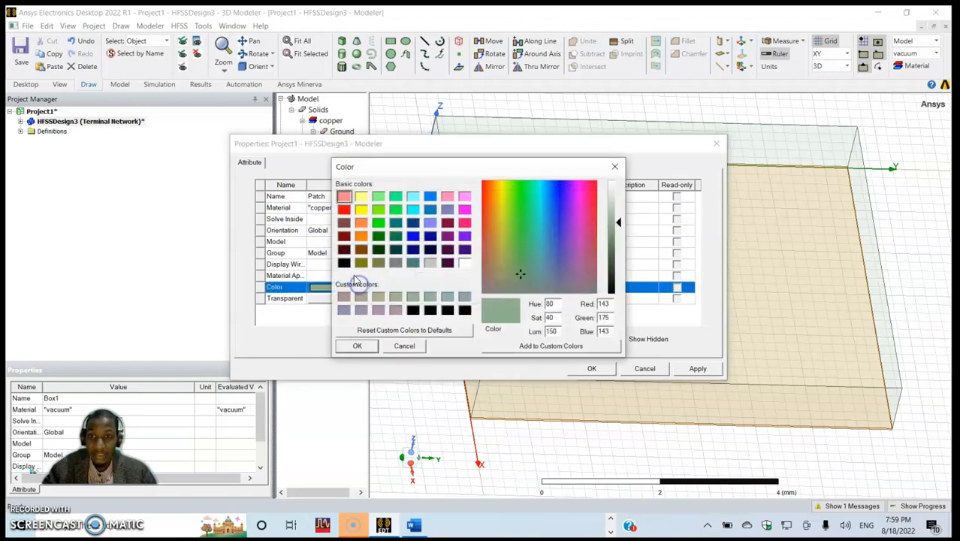
left_click(361, 237)
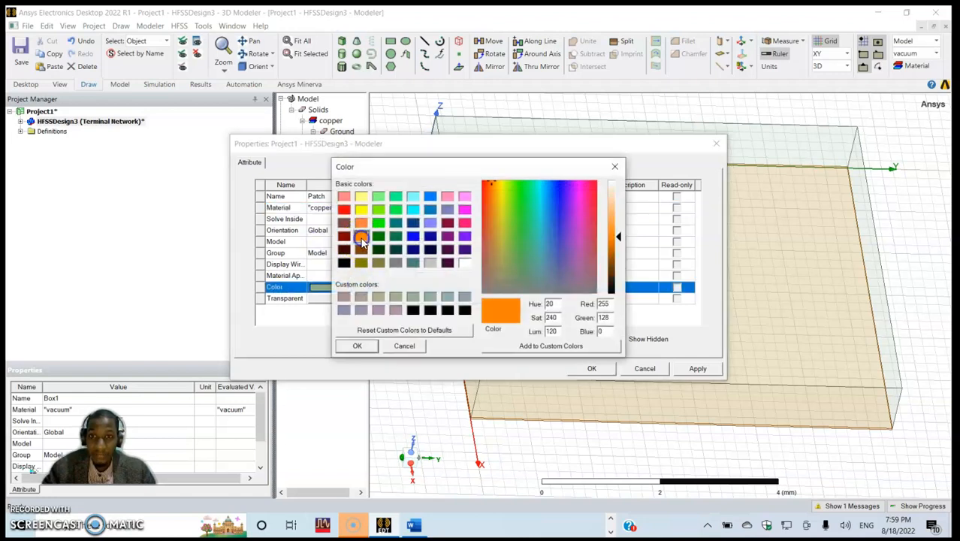
left_click(358, 343)
left_click(695, 368)
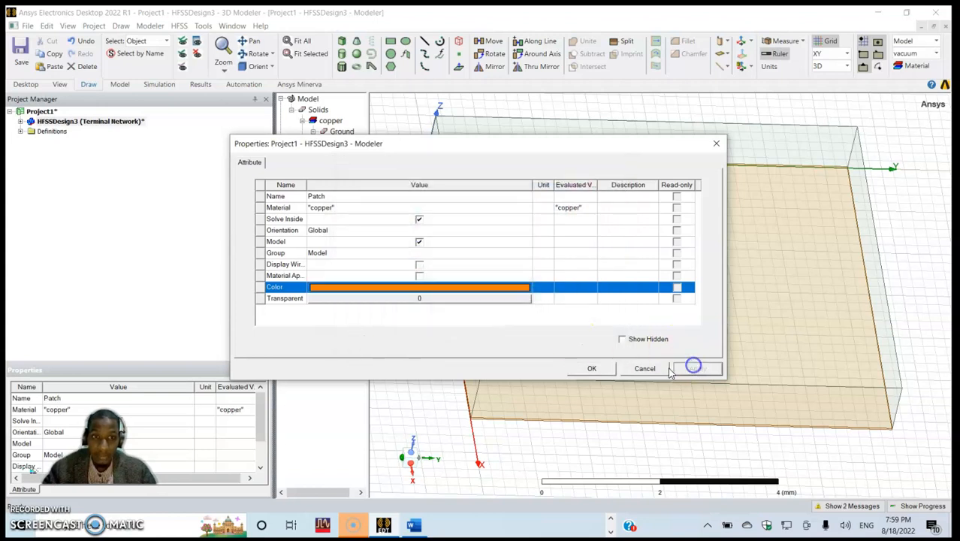
left_click(592, 369)
- Edit the Patch box's position, setting the X coordinate to A and the Y coordinate to Ws/2-Wp/2
left_click(355, 164)
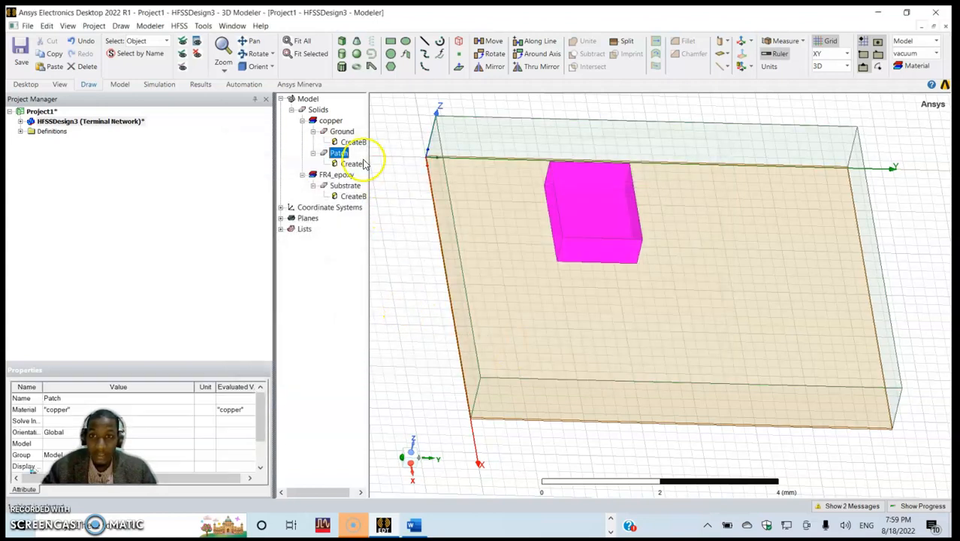
double_click(358, 165)
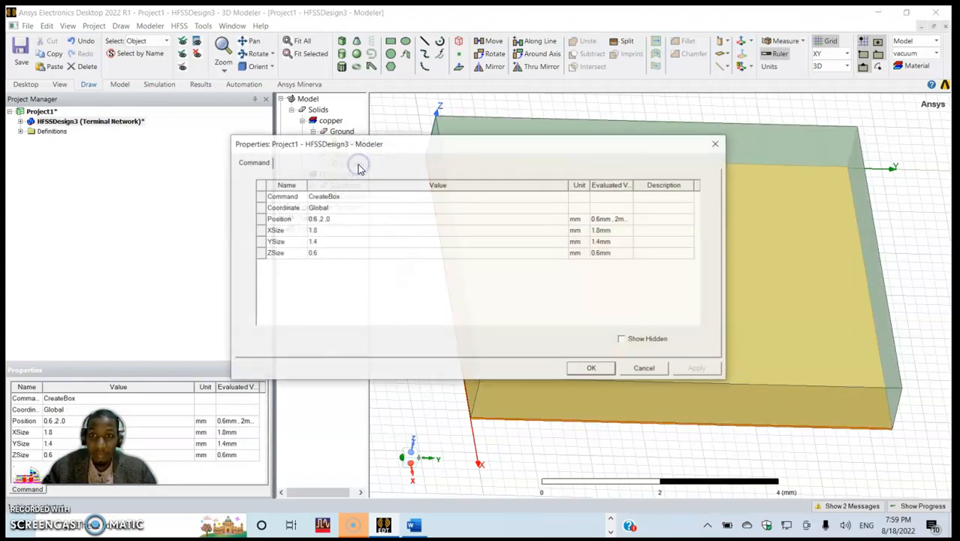
left_click(317, 221)
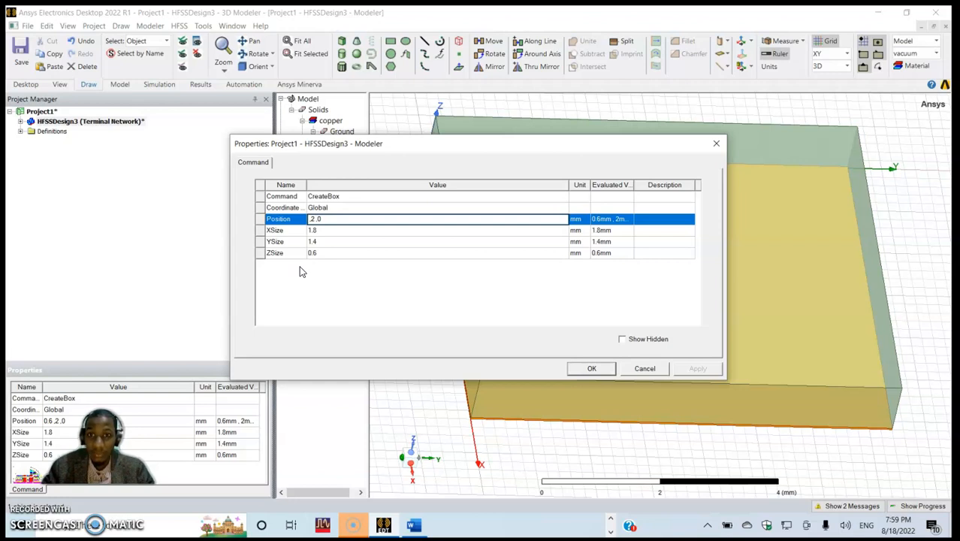
type("A")
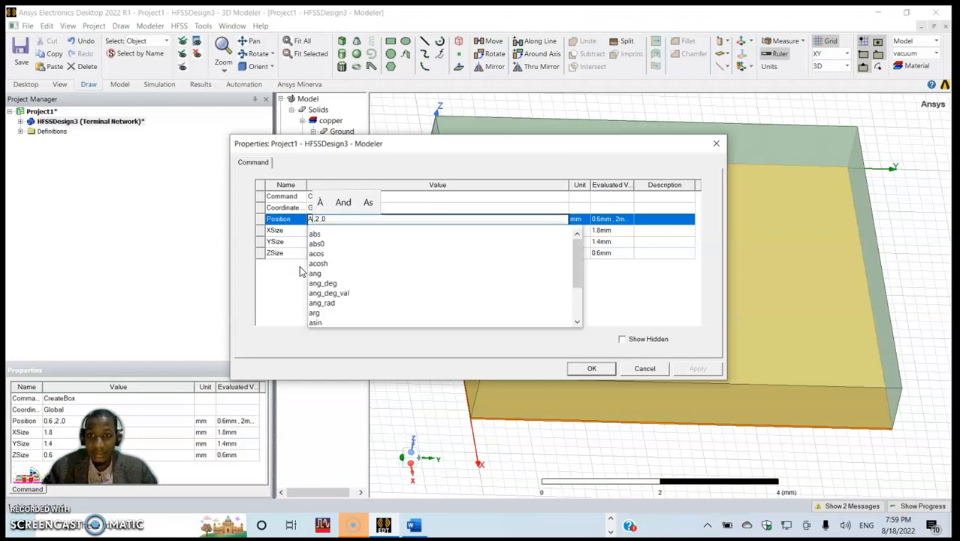
left_click(321, 219)
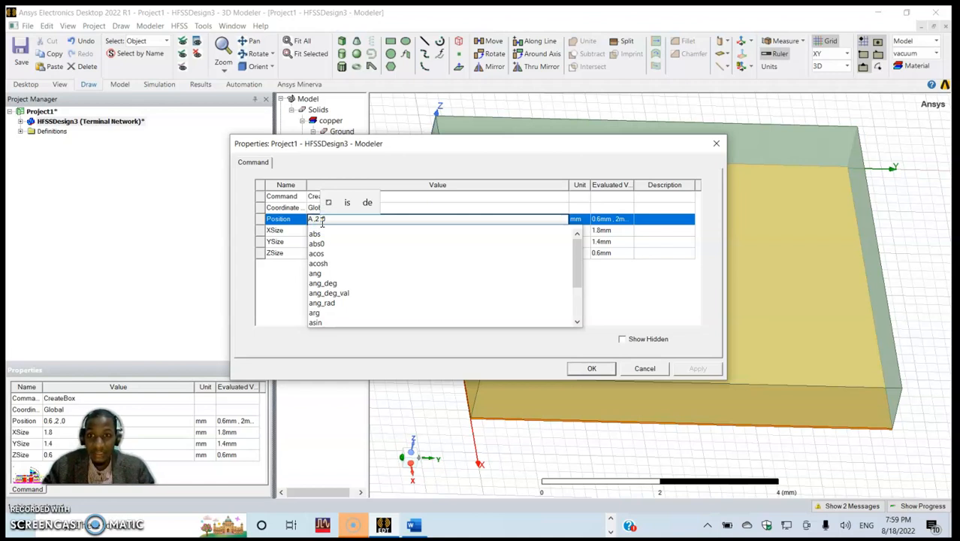
key("BackSpace")
type("W")
type("s/2")
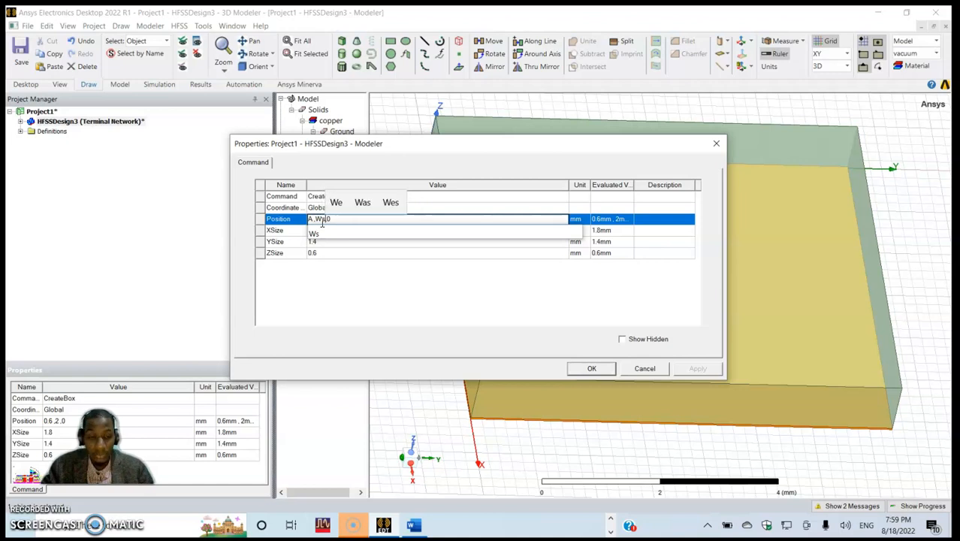
type("-")
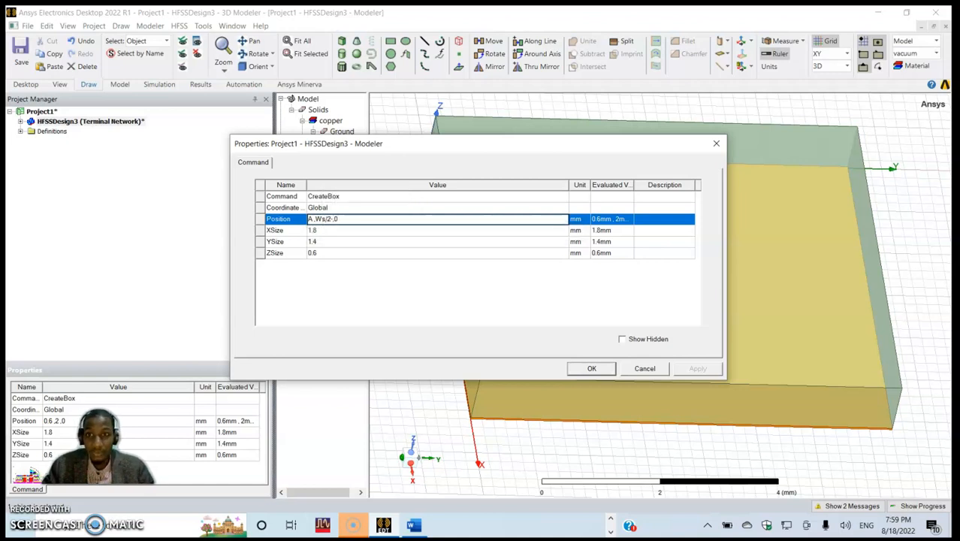
type("W")
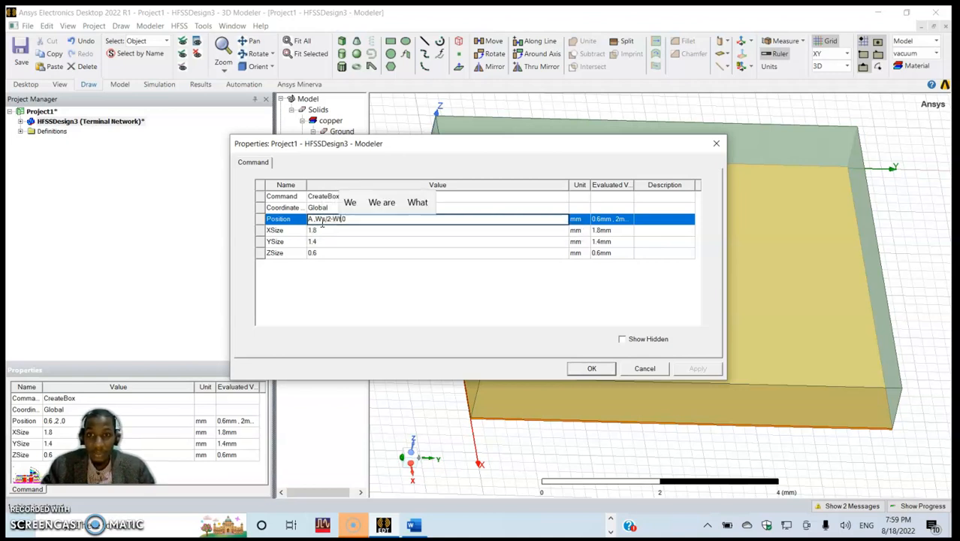
type("p/2")
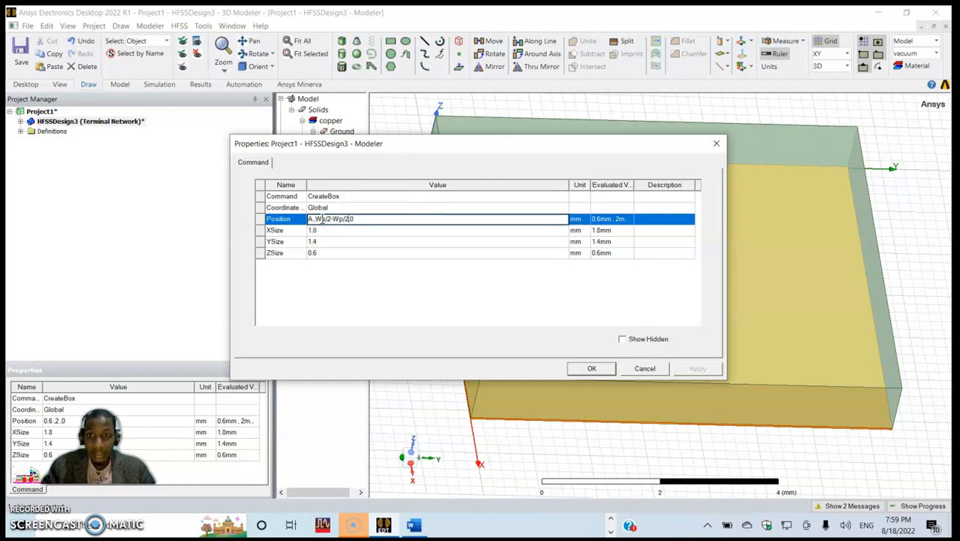
- Set the Z coordinate of the Patch box's position to Hp+Hs and commit the position expression
left_click(364, 217)
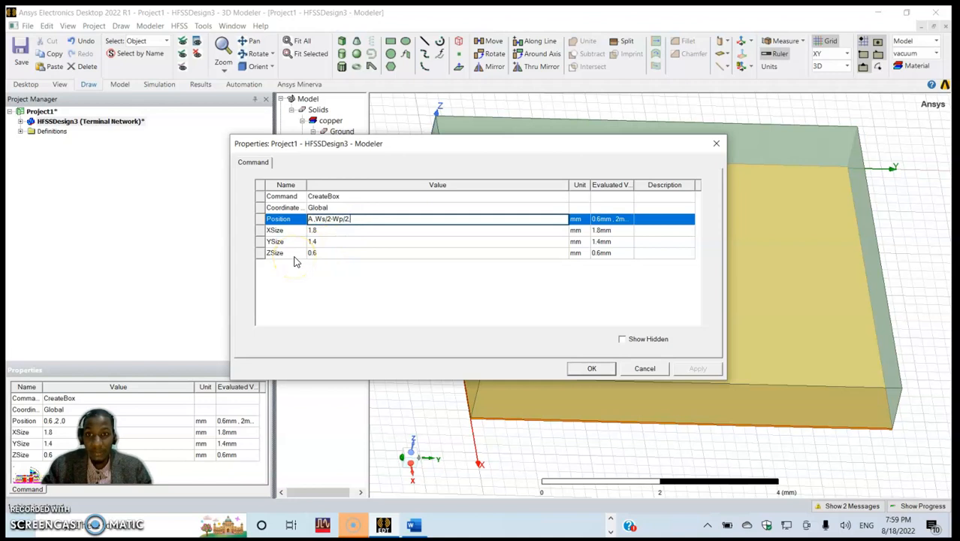
type("H")
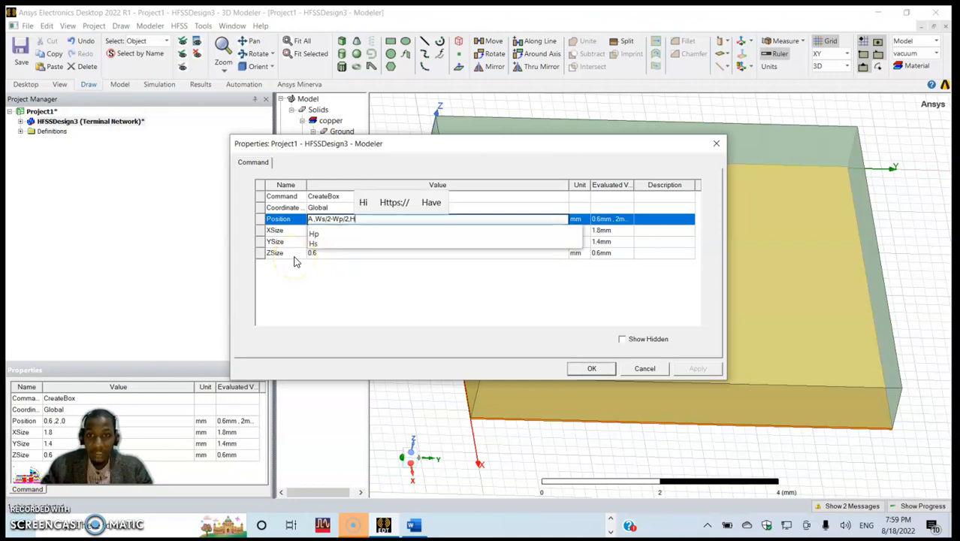
type("p+Hs")
left_click(302, 284)
- Define the new variable A as 0.8 without a unit, taking the patch's x-axis position from the Word table
left_click(456, 256)
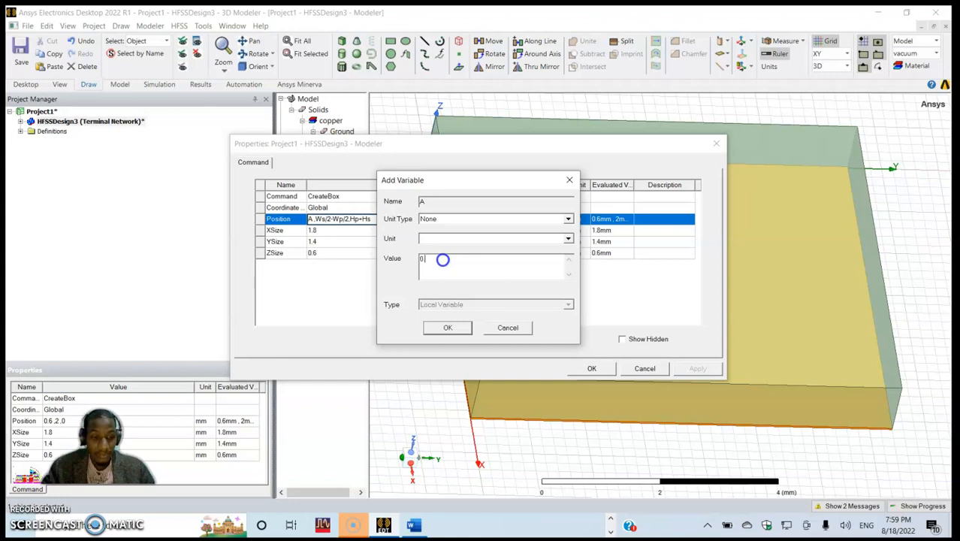
key("alt+Tab")
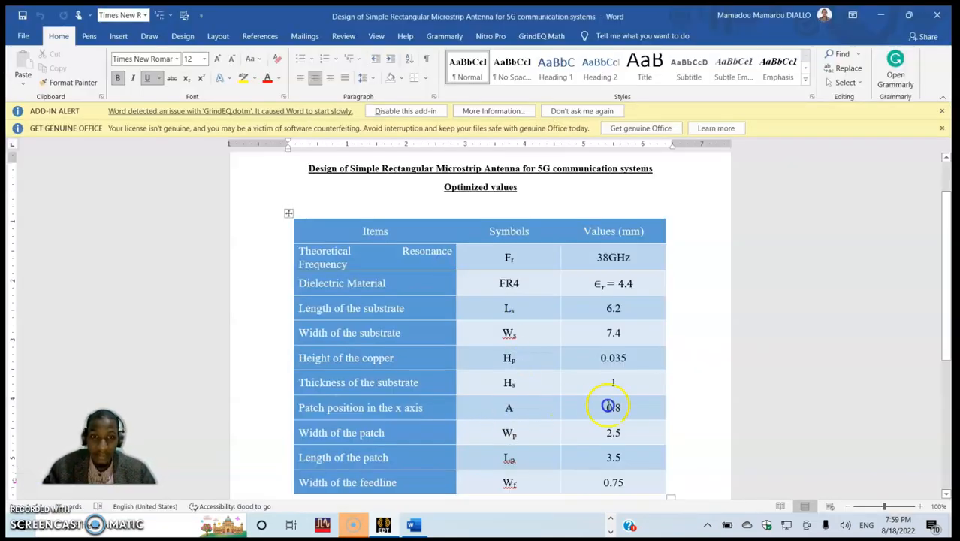
key("alt+Tab")
key("alt+Tab")
key("alt+Tab")
key("alt+Tab")
key("alt+Tab")
key("alt+Tab")
key("alt+Tab")
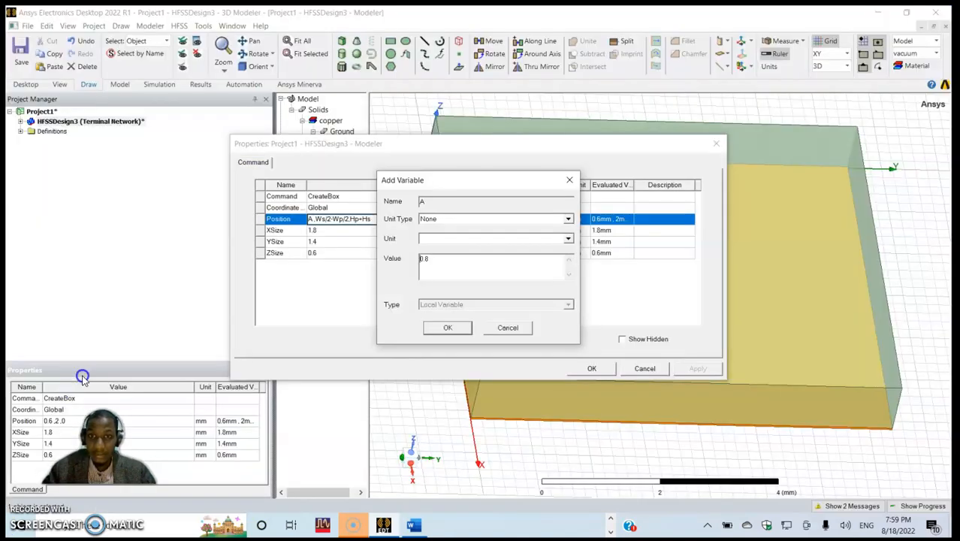
left_click(437, 329)
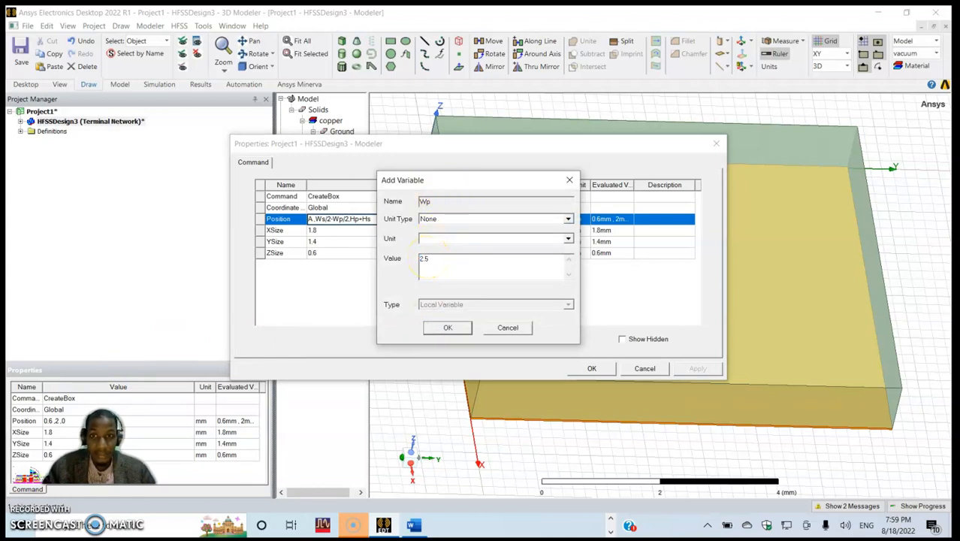
- Define the new length variable Wp as 2.5 mm, checking the patch width in the Word table
type("2.5mm")
key("alt+Tab")
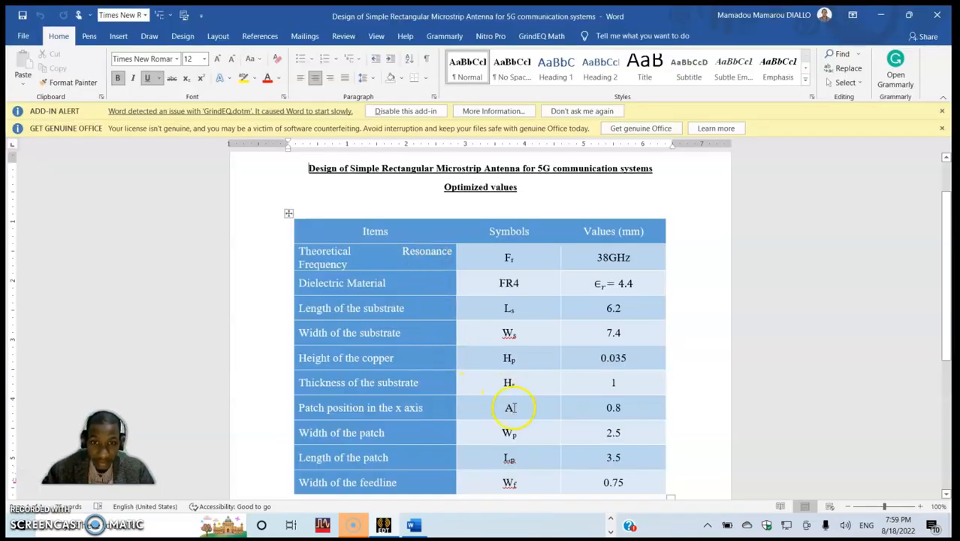
key("alt+Tab")
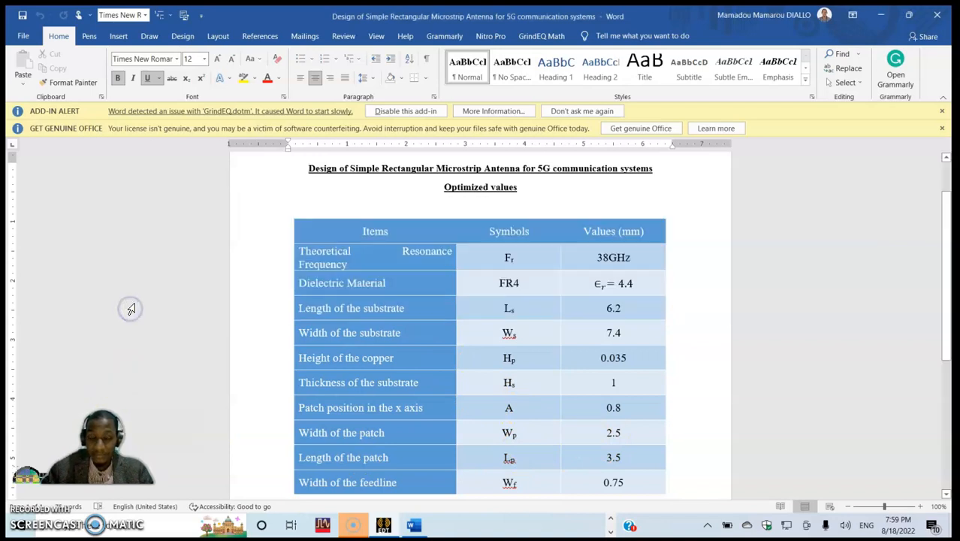
key("alt+Tab")
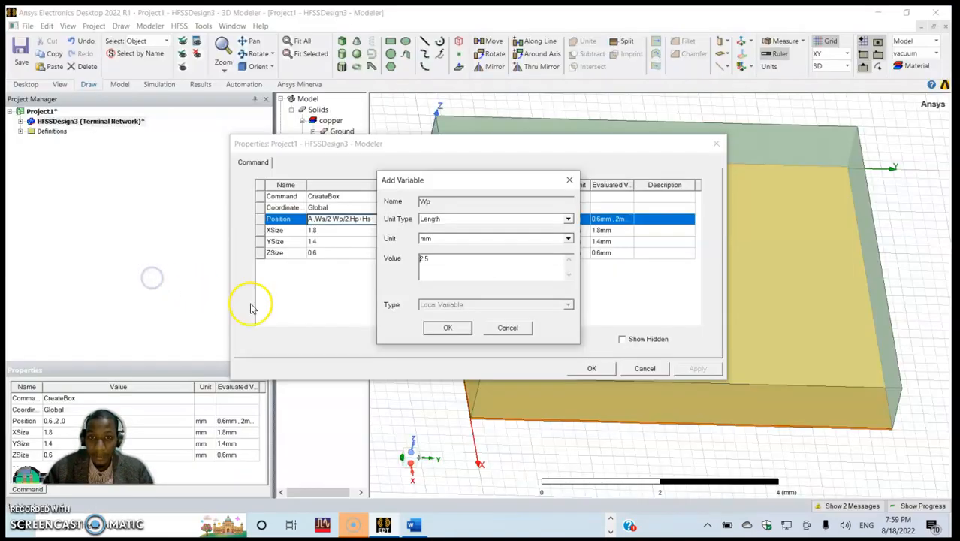
left_click(445, 329)
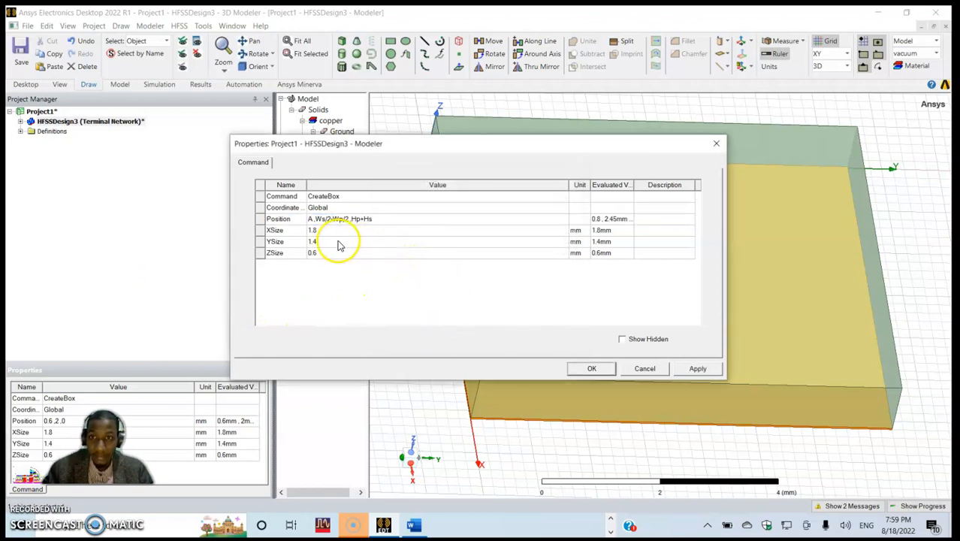
- Set the Patch box's X size to a new length variable Lp of 3.5 mm
left_click(323, 231)
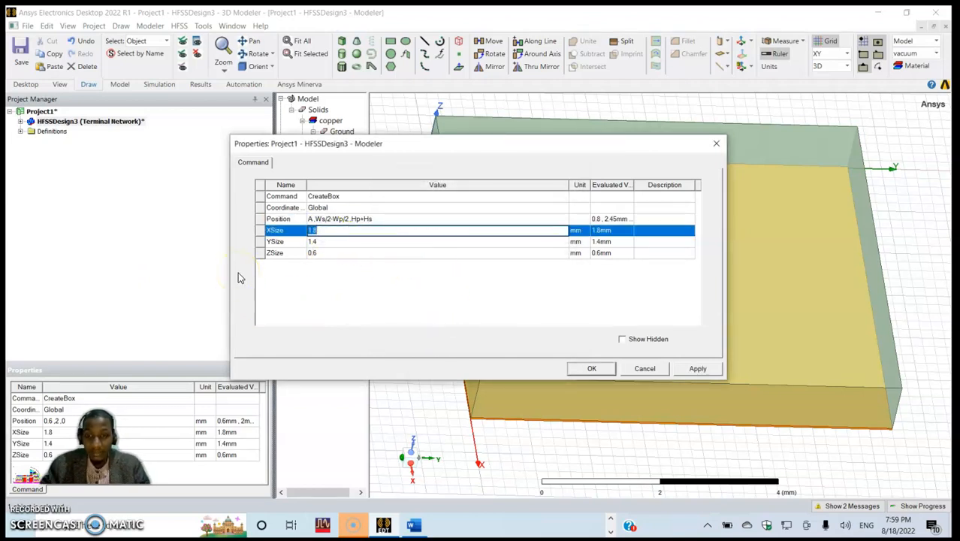
type("Lp")
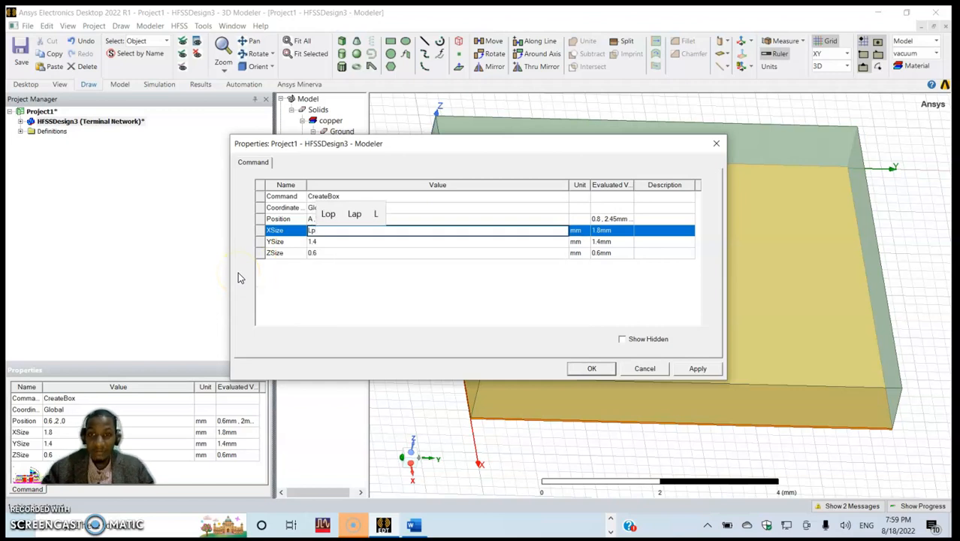
left_click(332, 291)
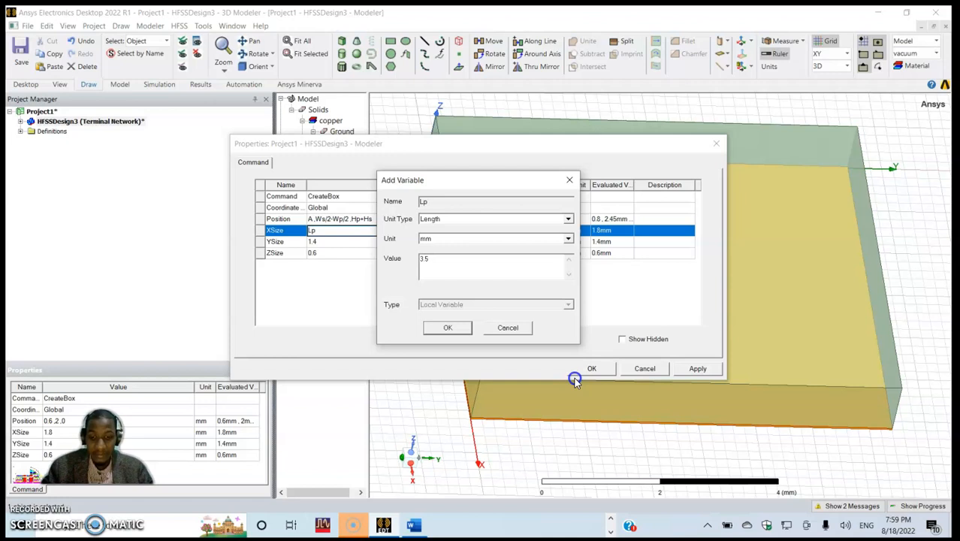
left_click(435, 328)
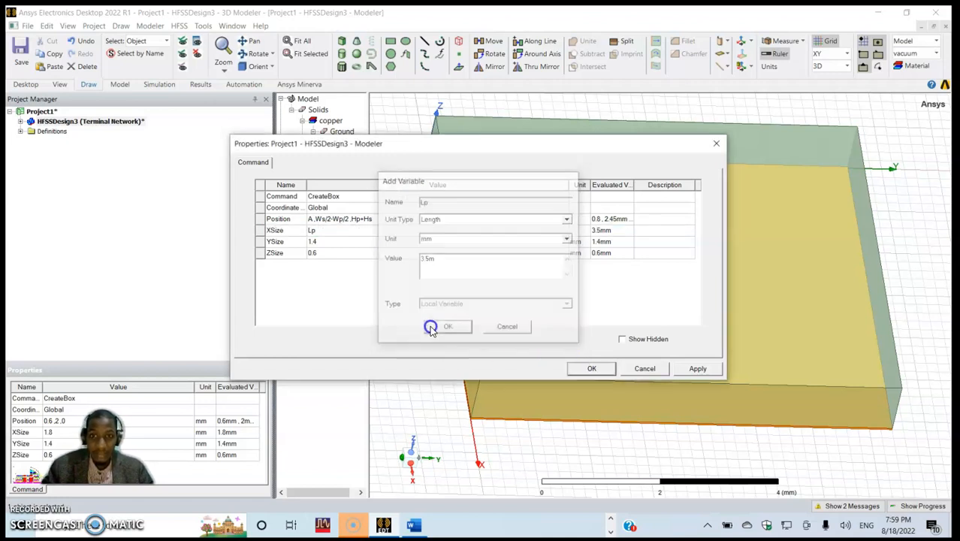
- Set the Patch box's Y size to Wp and Z size to Hp, and apply the box dimensions
left_click(330, 241)
type("W")
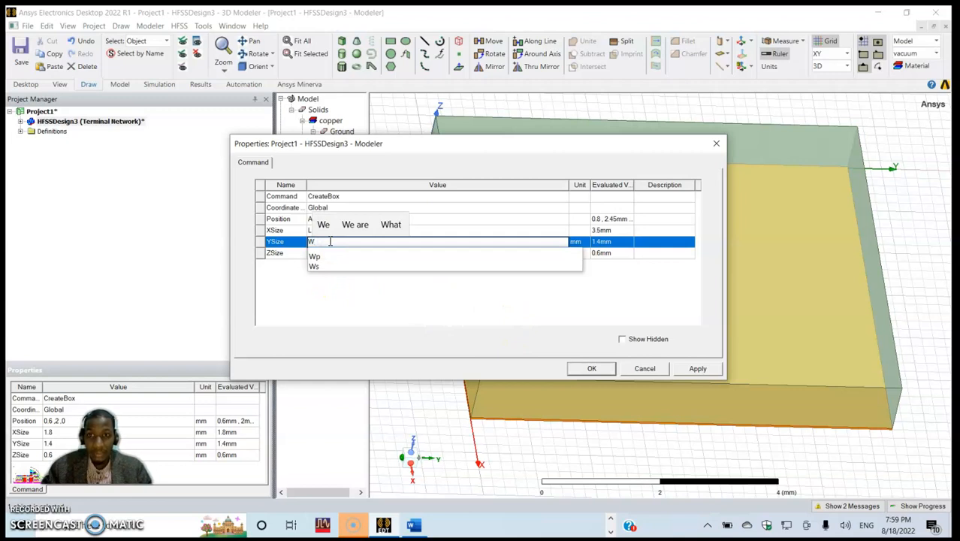
type("p")
left_click(338, 278)
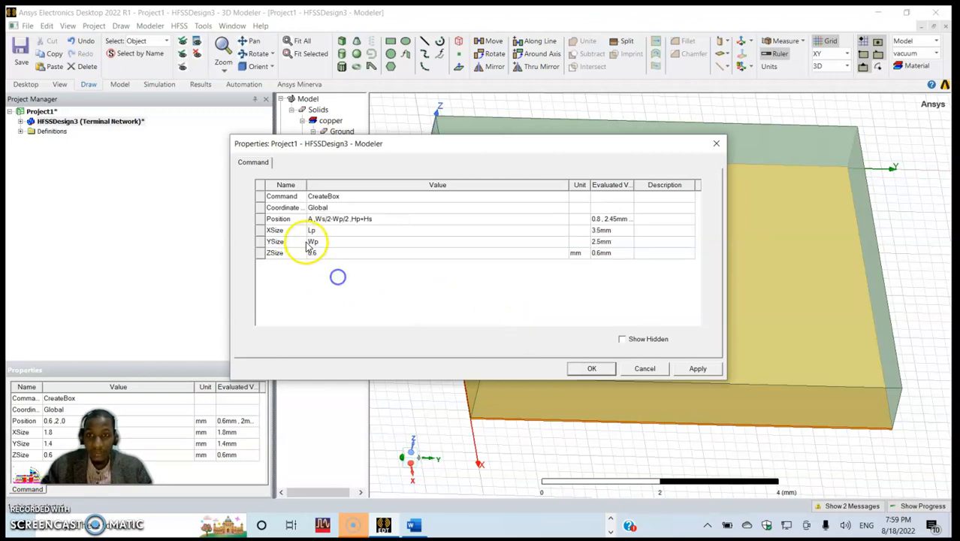
left_click(318, 253)
type("Hp")
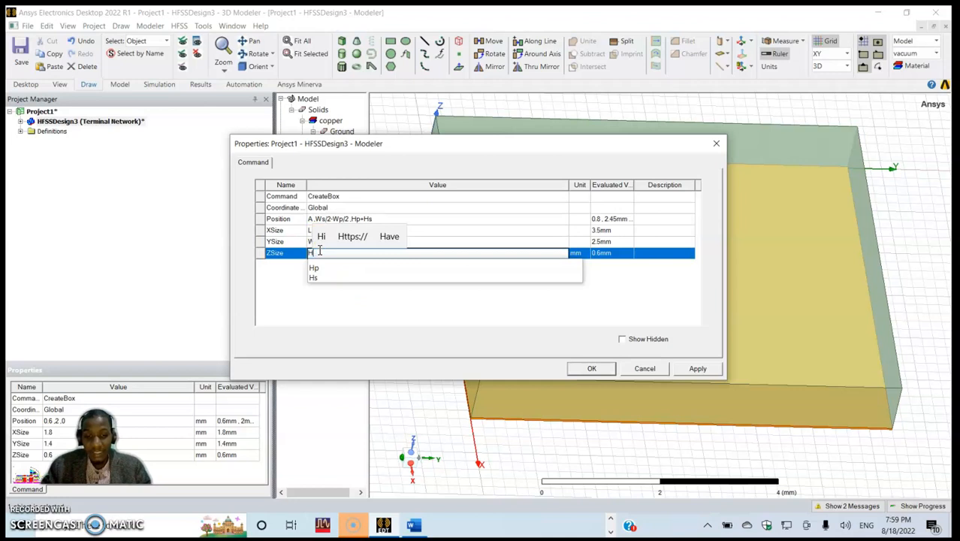
left_click(409, 313)
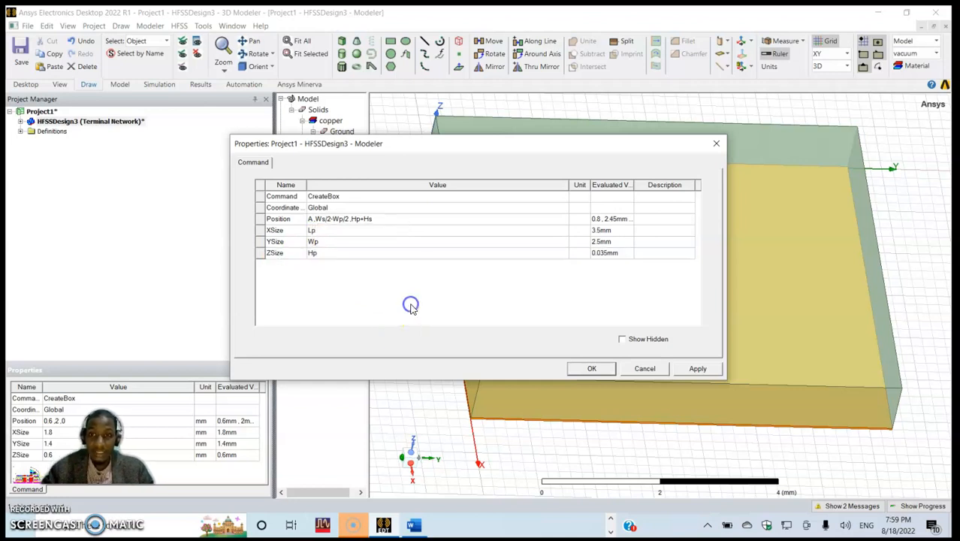
left_click(697, 368)
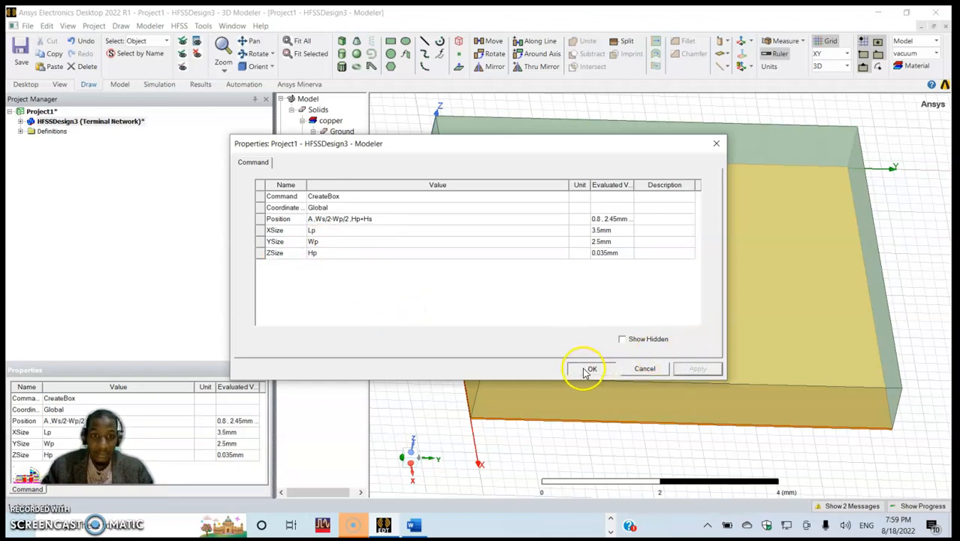
left_click(591, 368)
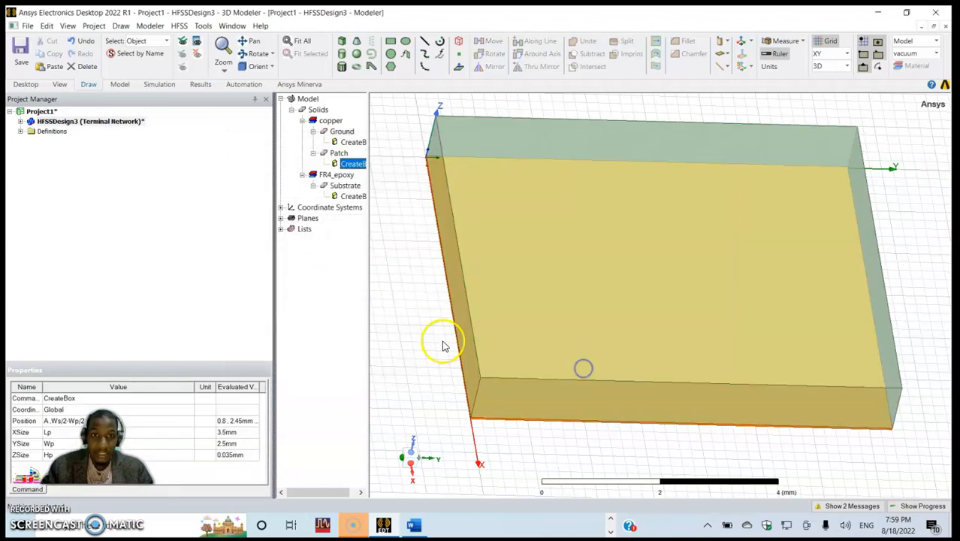
- Compare the creation parameters of the Ground and Patch boxes, reopening the Patch's to check its position and sizes
double_click(352, 163)
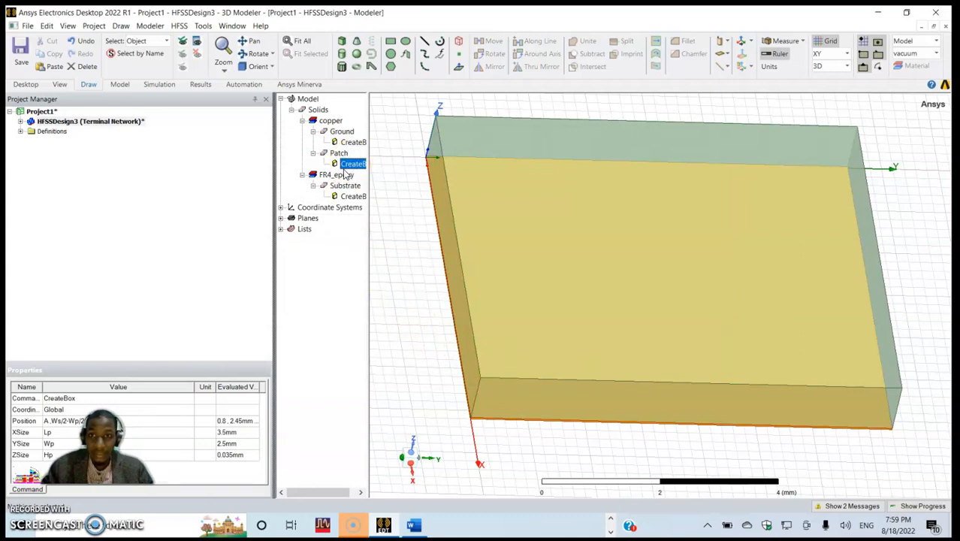
left_click(344, 143)
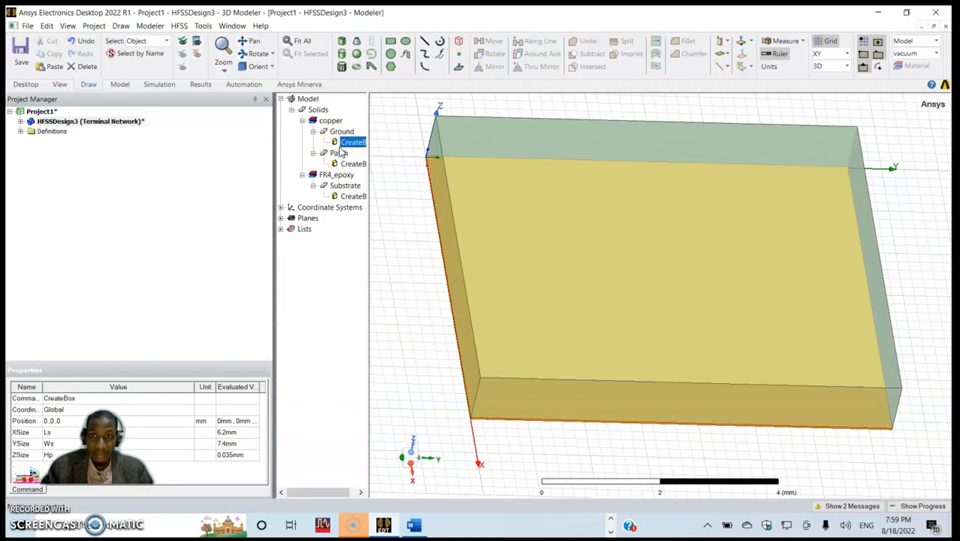
left_click(339, 153)
double_click(352, 163)
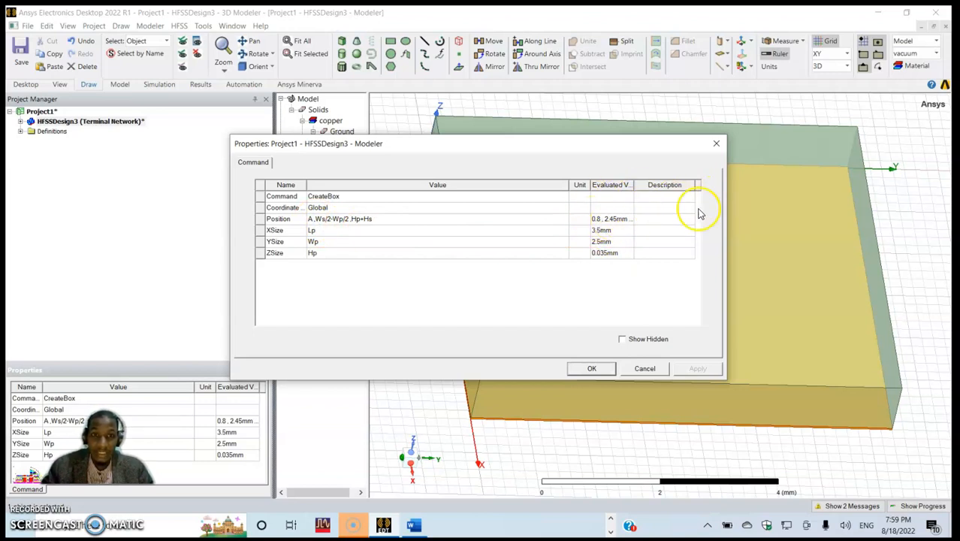
- Give the design variable A a value of 0.8 mm in the design properties and apply it
left_click(592, 368)
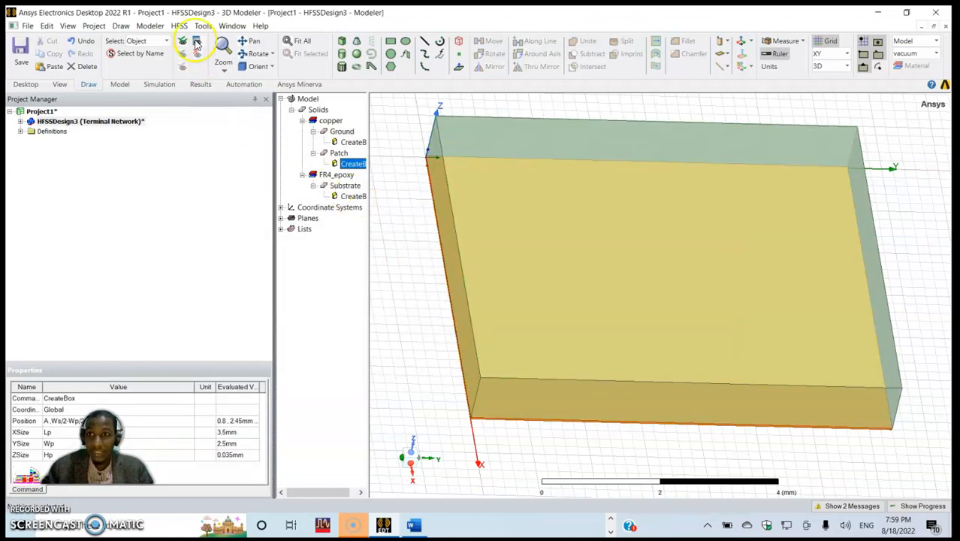
left_click(180, 27)
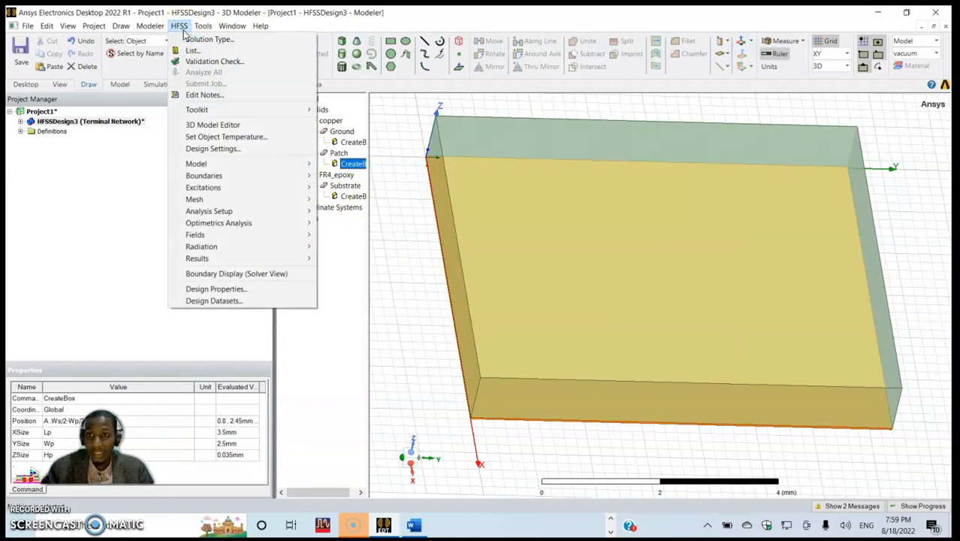
left_click(239, 291)
left_click(309, 258)
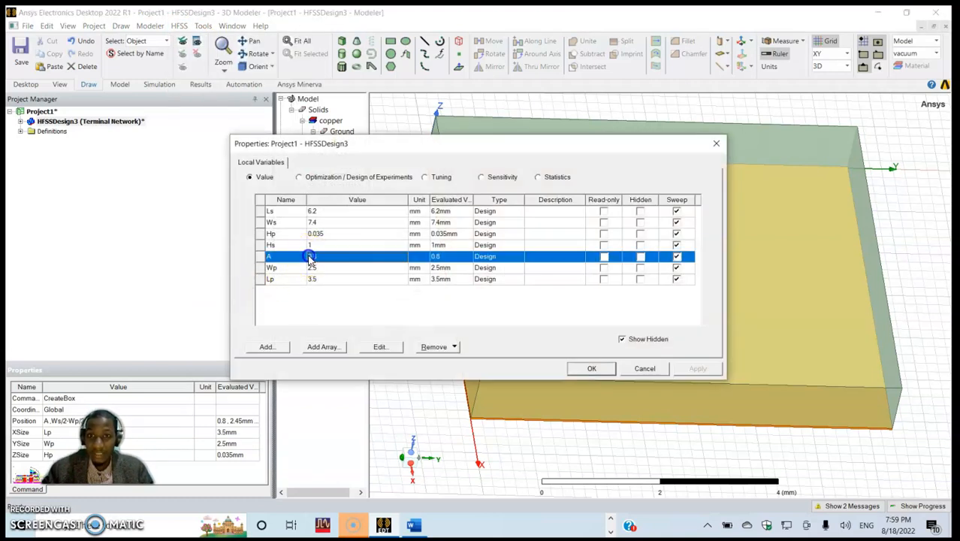
left_click(379, 347)
left_click(291, 250)
type("mm")
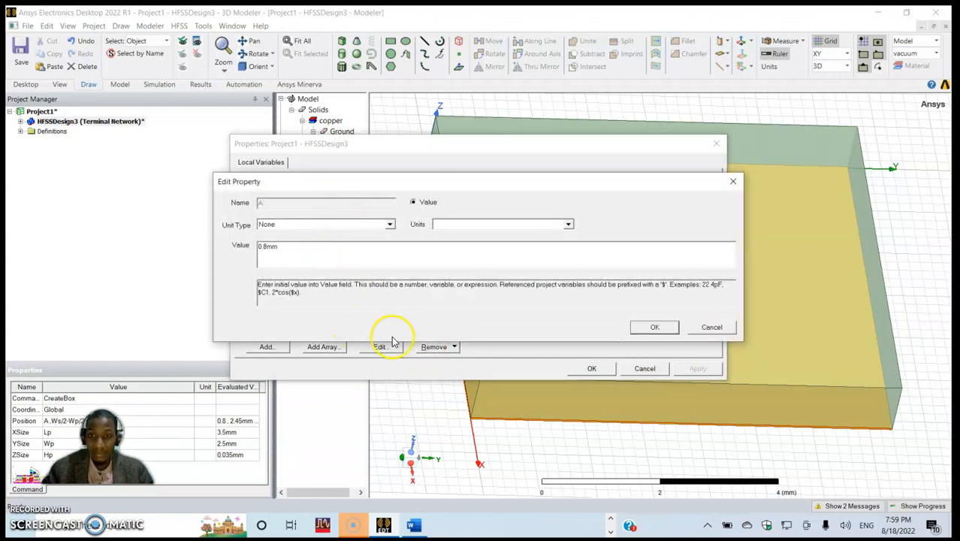
left_click(647, 328)
left_click(697, 368)
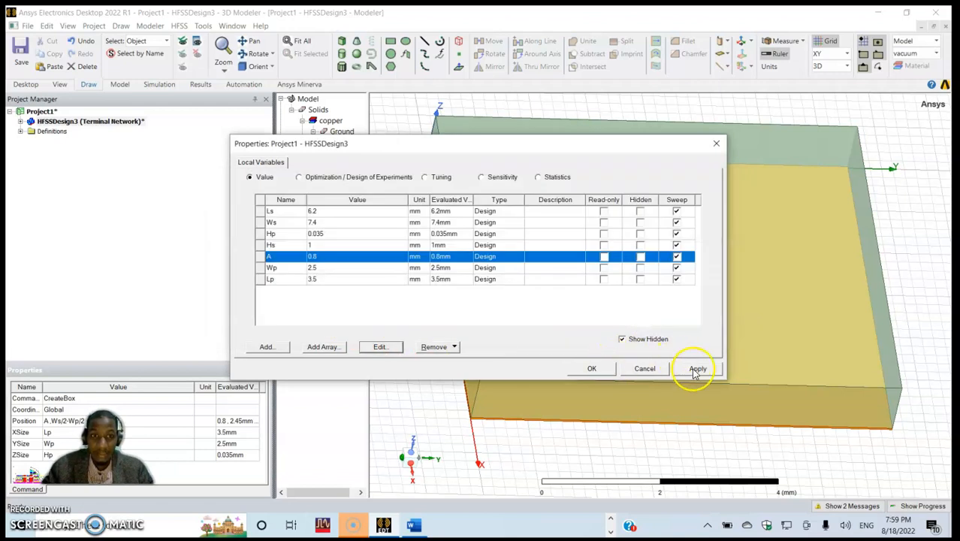
left_click(591, 368)
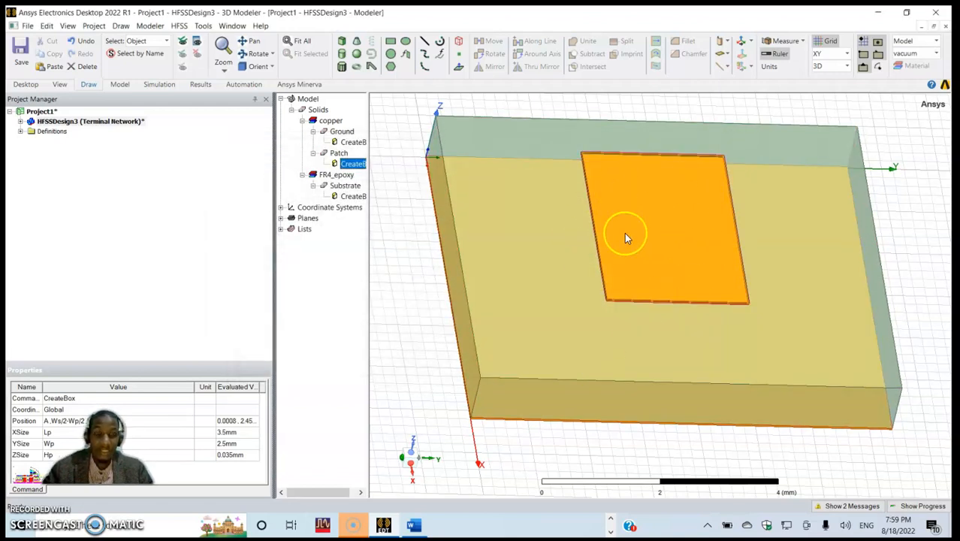
left_click(417, 337)
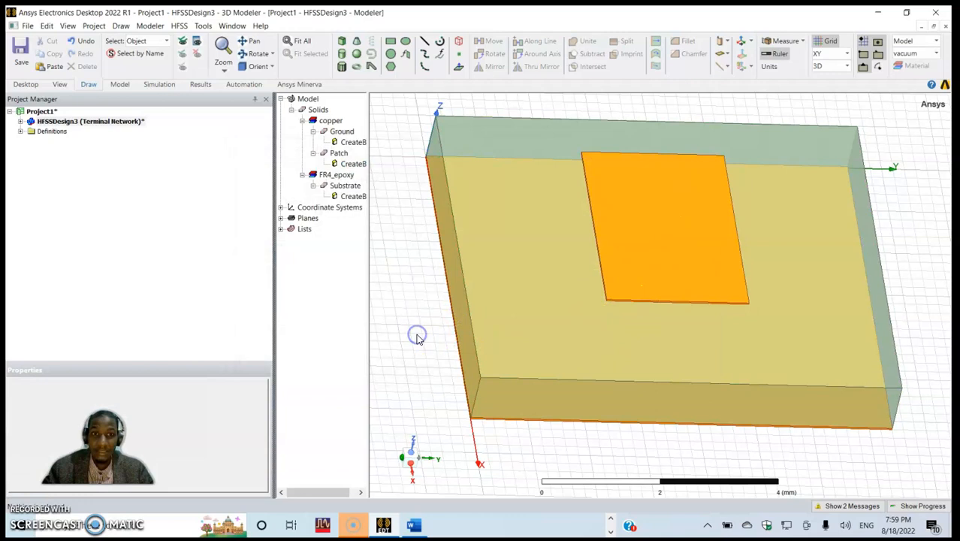
- Draw a box about 1.6 mm by 0.6 mm and 0.2 mm high between the patch's lower edge and the substrate's front edge
left_click(341, 45)
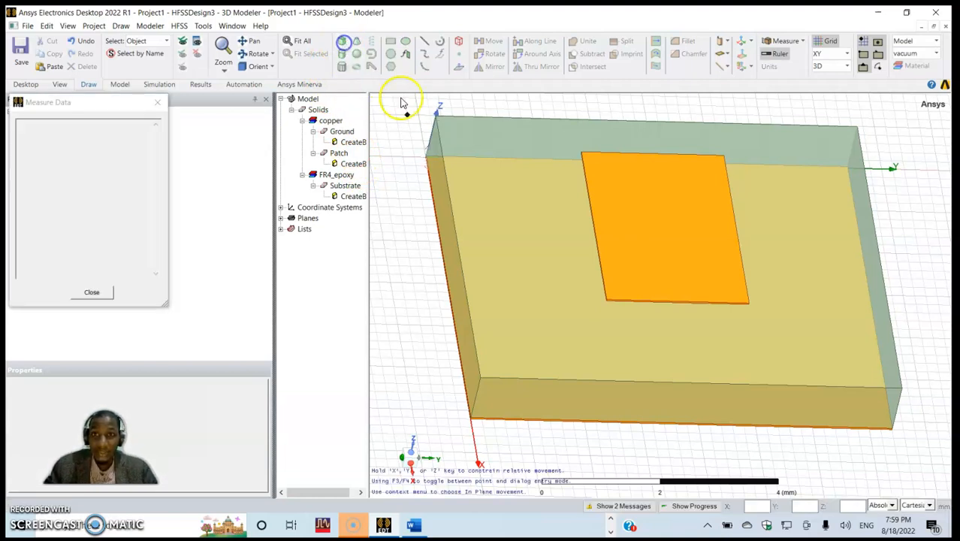
left_click(668, 342)
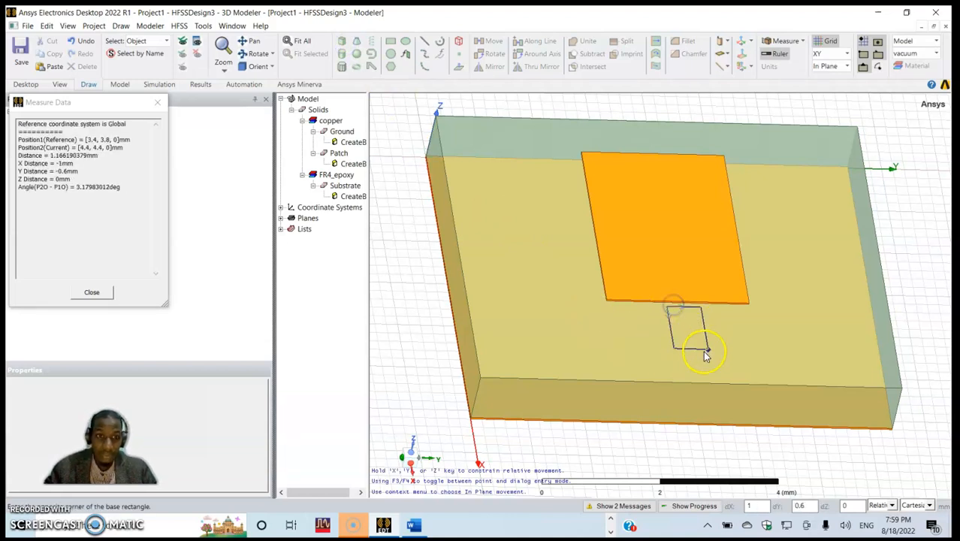
left_click(712, 371)
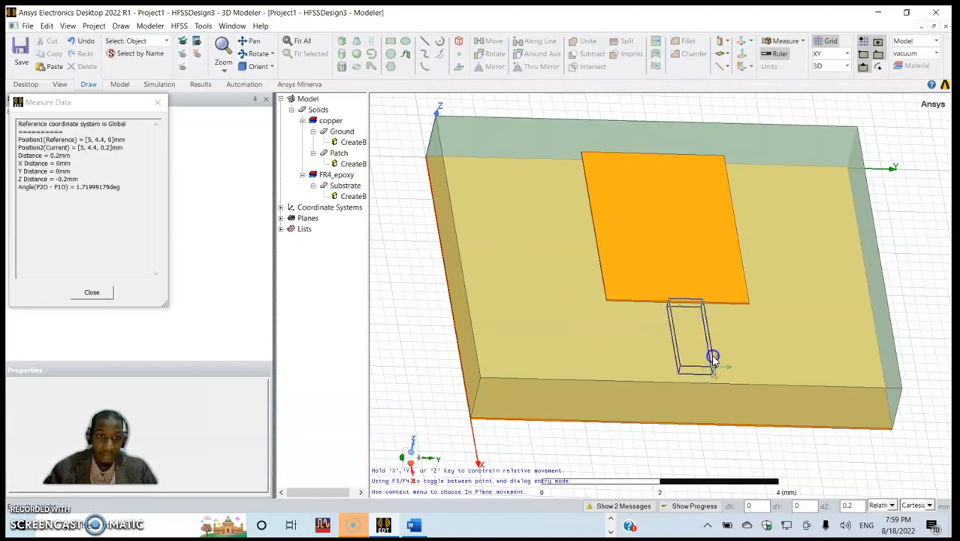
left_click(713, 366)
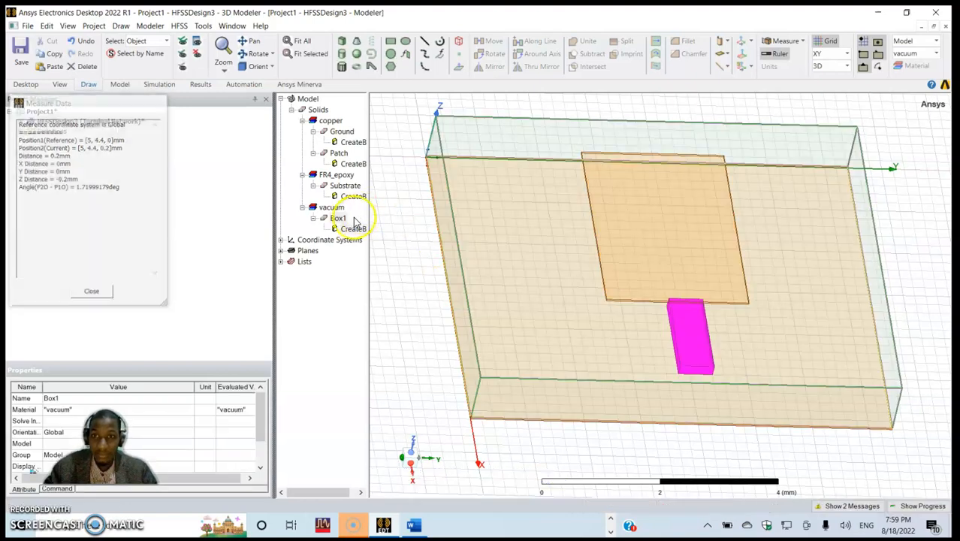
- Rename the new box as Feedline and assign it the copper material
left_click(327, 196)
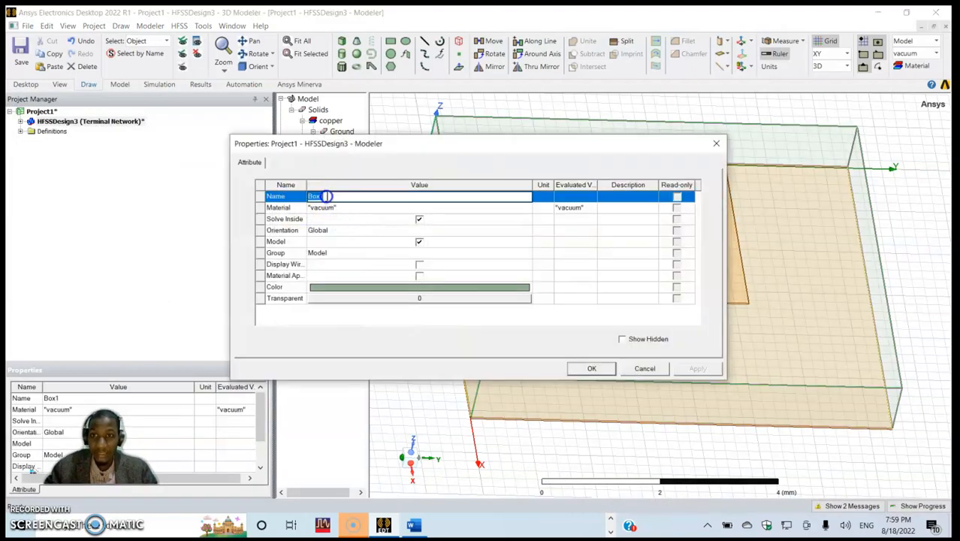
type("Feedline")
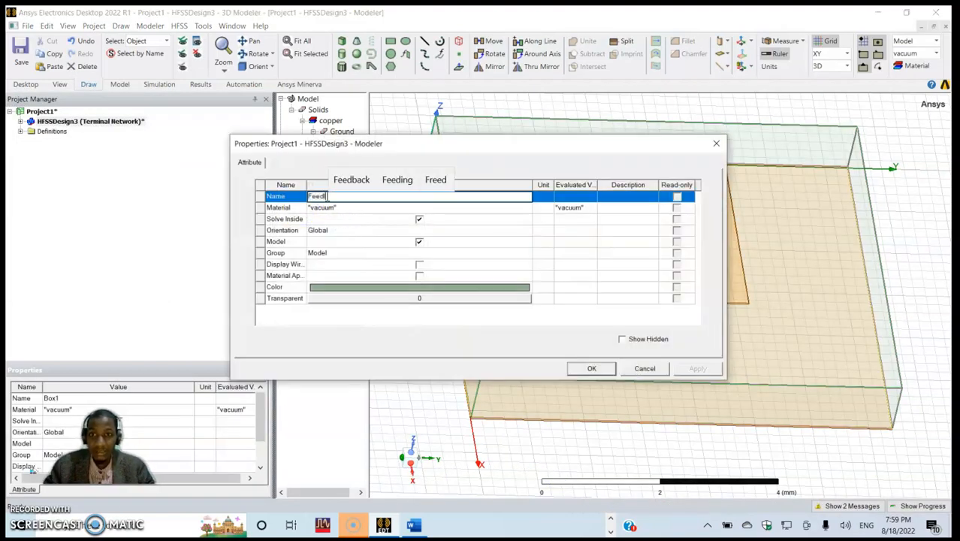
left_click(338, 208)
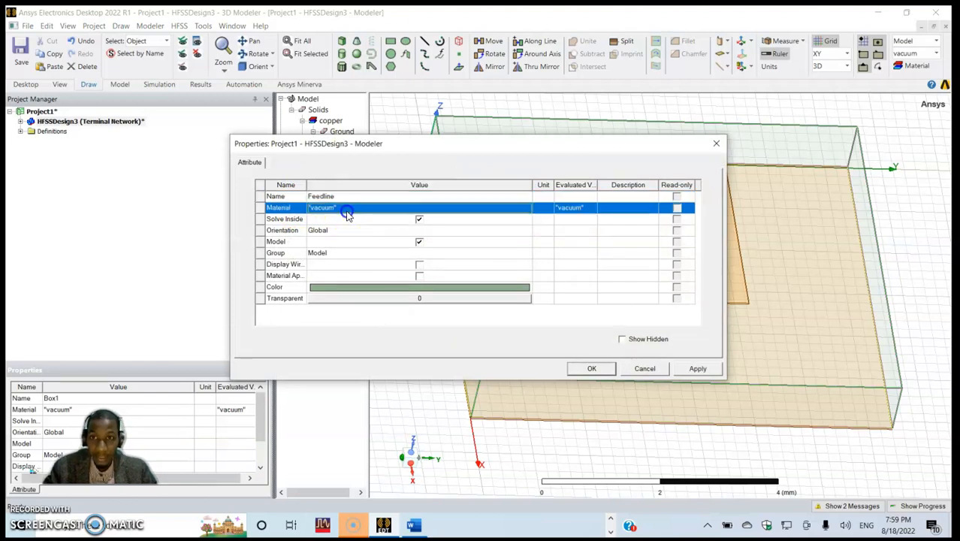
left_click(330, 241)
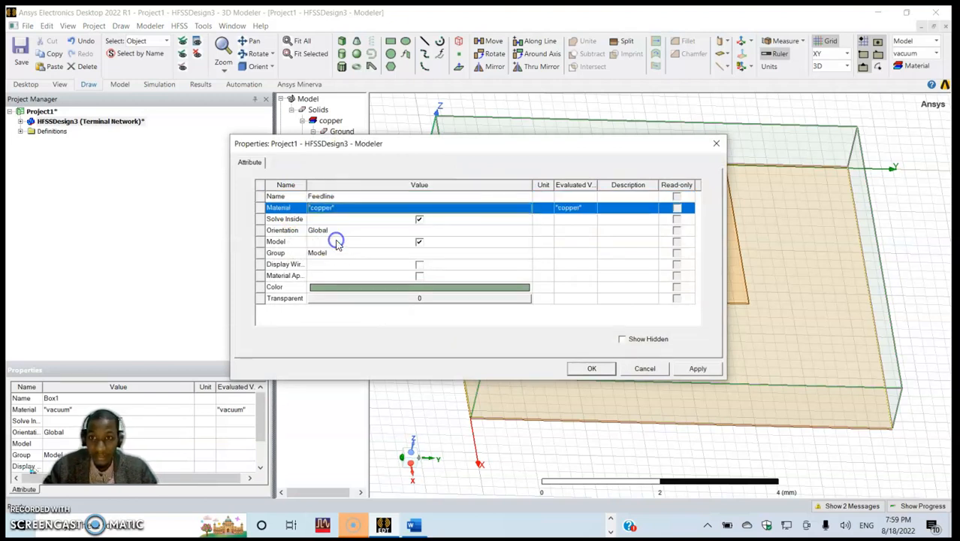
- Color the Feedline box orange and apply its attributes
left_click(394, 291)
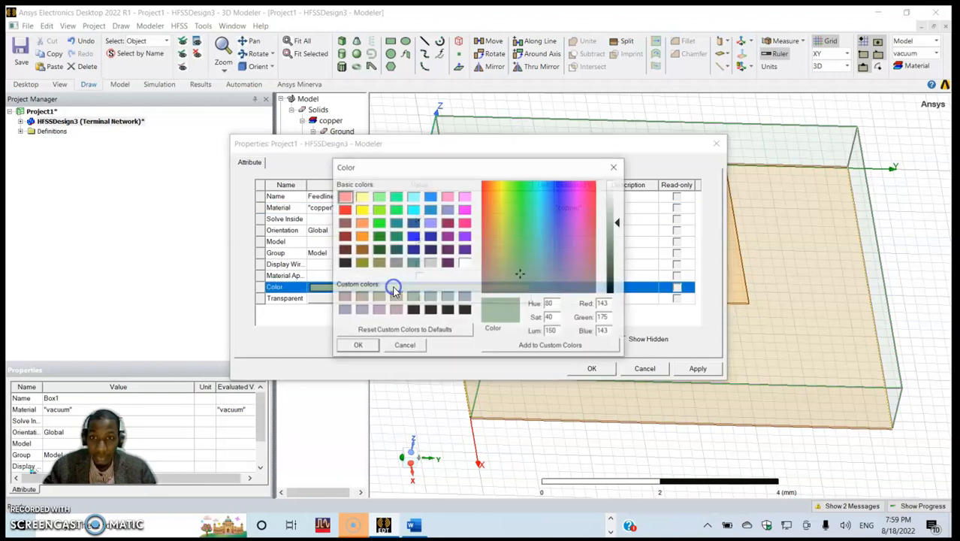
left_click(615, 167)
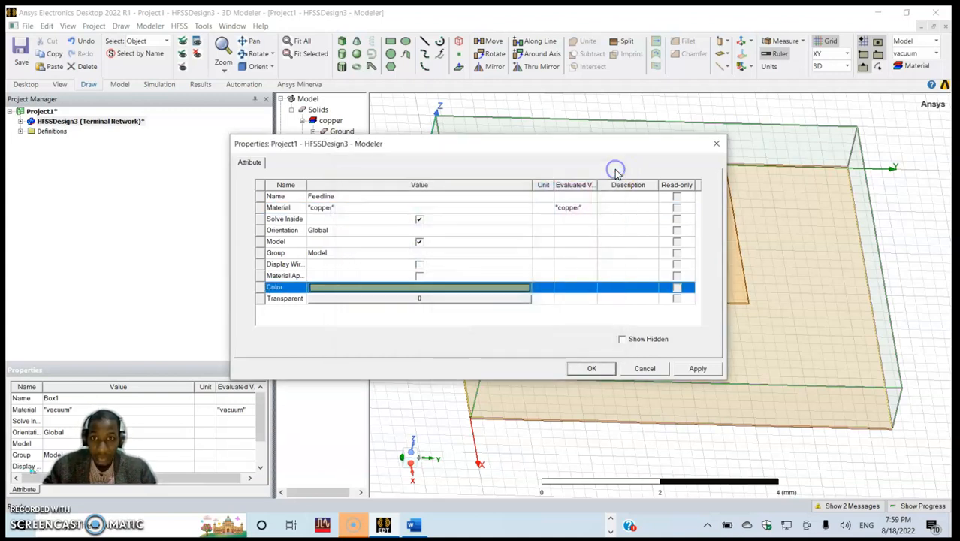
left_click(457, 287)
left_click(358, 232)
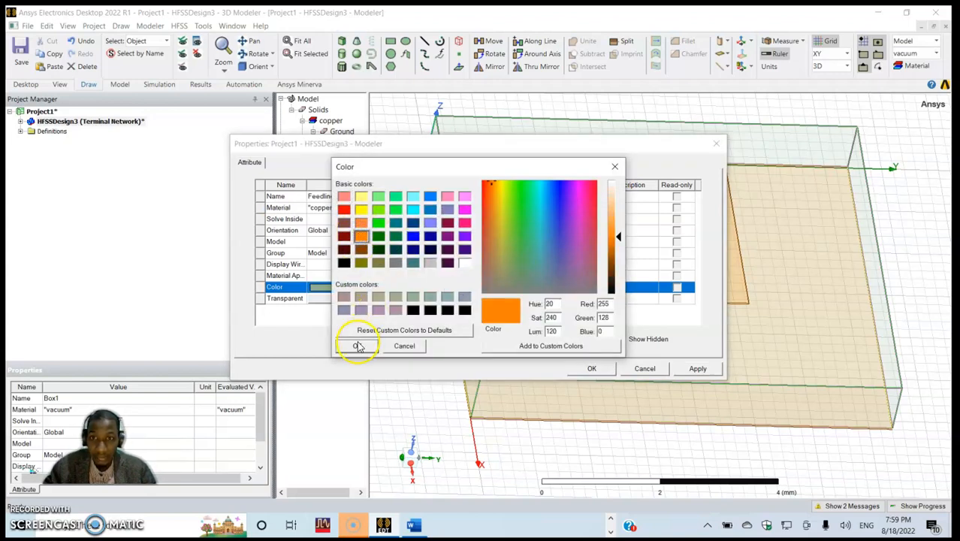
left_click(356, 345)
left_click(692, 368)
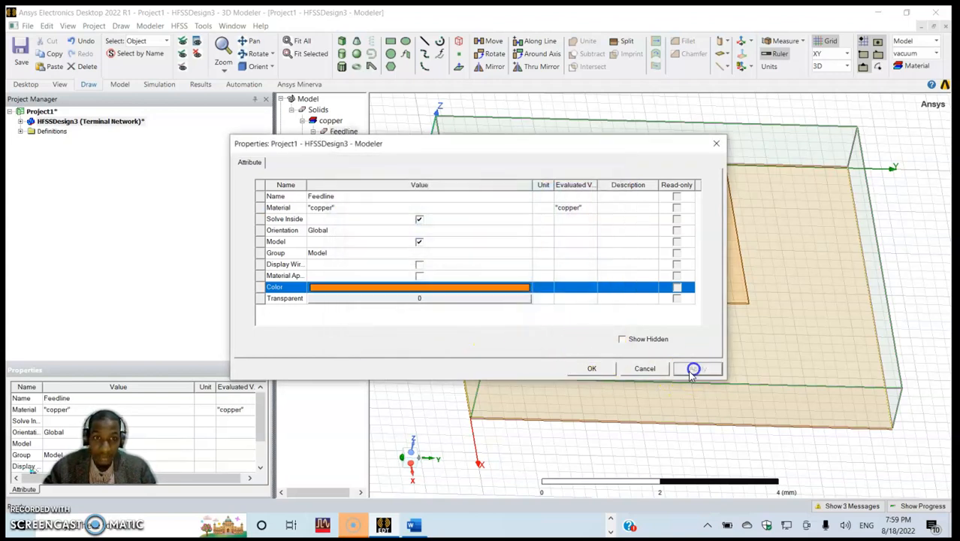
left_click(588, 368)
left_click(422, 320)
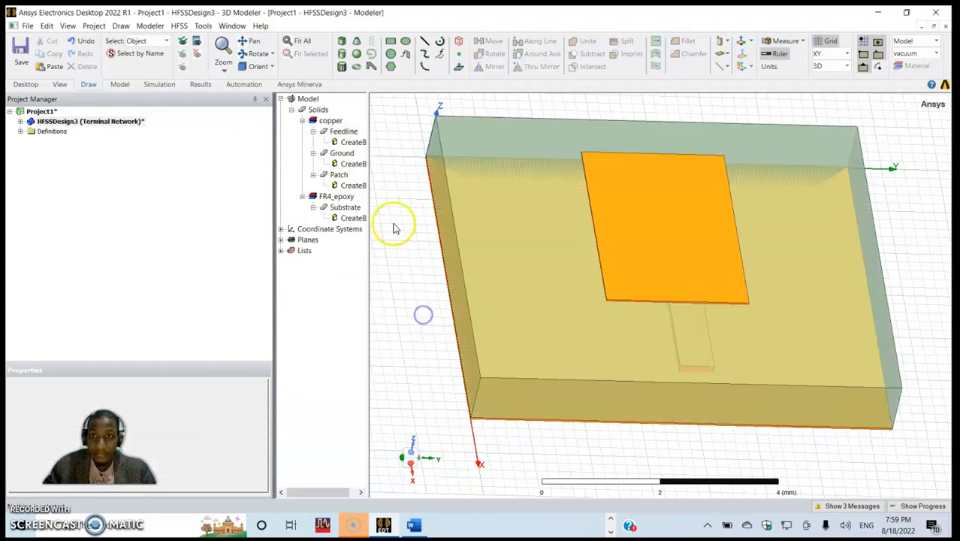
- Set the Feedline box's X position to A+Lp and its Y position to Ws/2-Wf/2
double_click(353, 142)
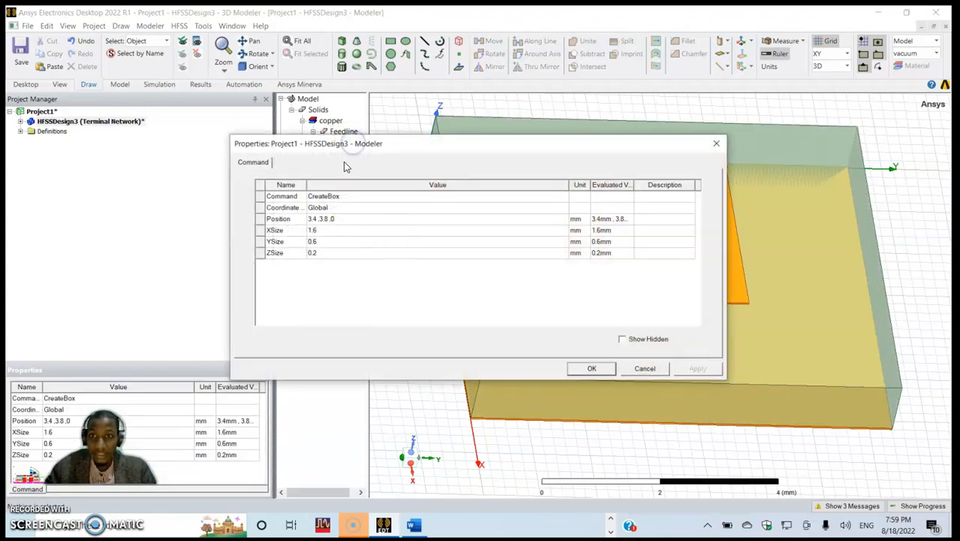
left_click(320, 219)
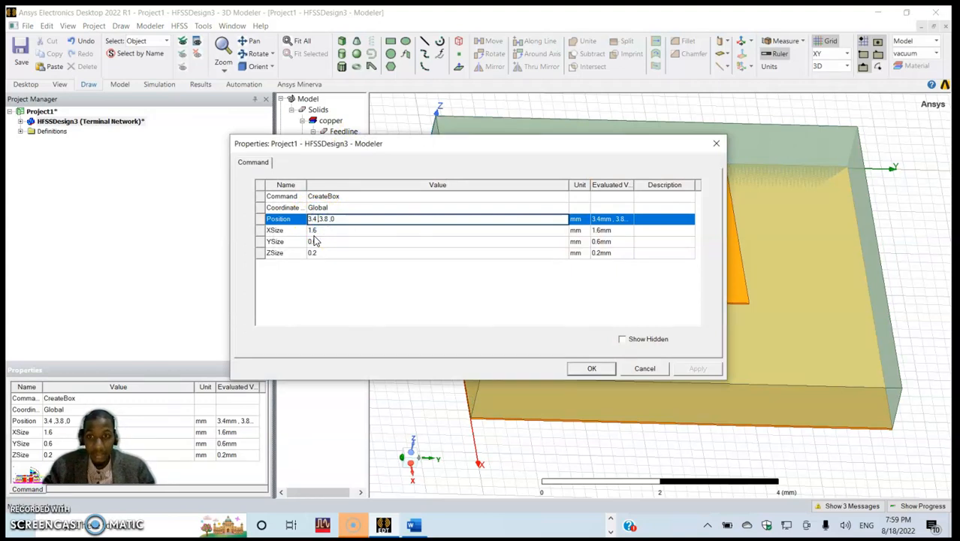
type("A")
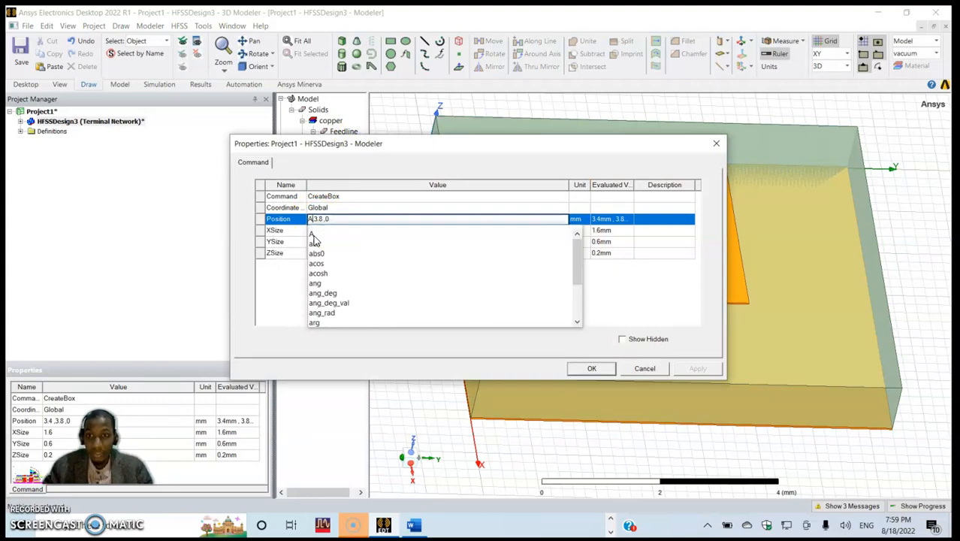
type("+Lp")
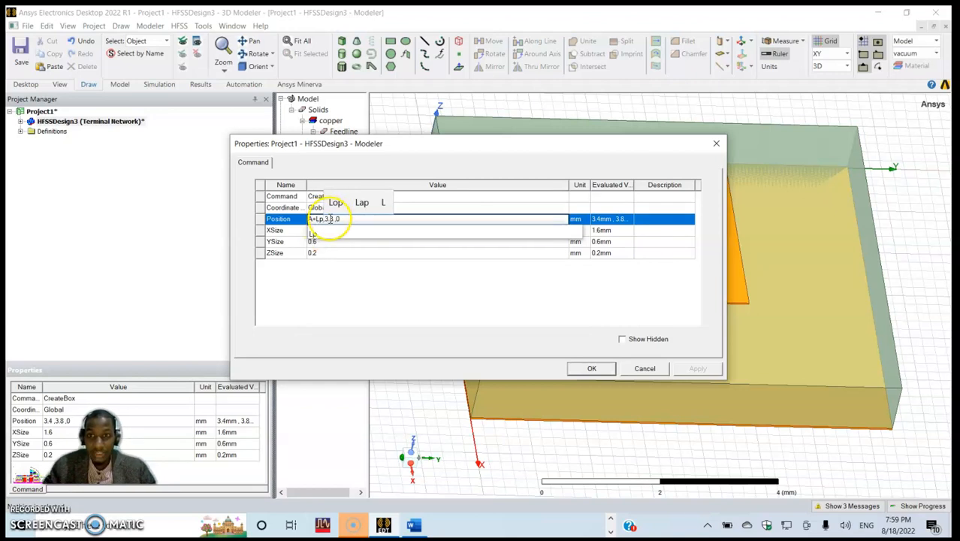
left_click(333, 218)
key("BackSpace")
key("BackSpace")
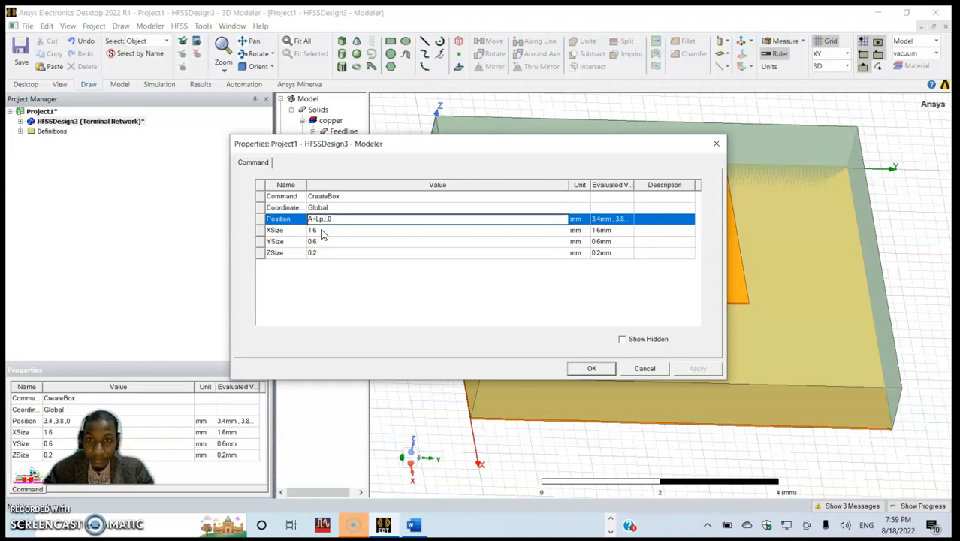
type("Ws")
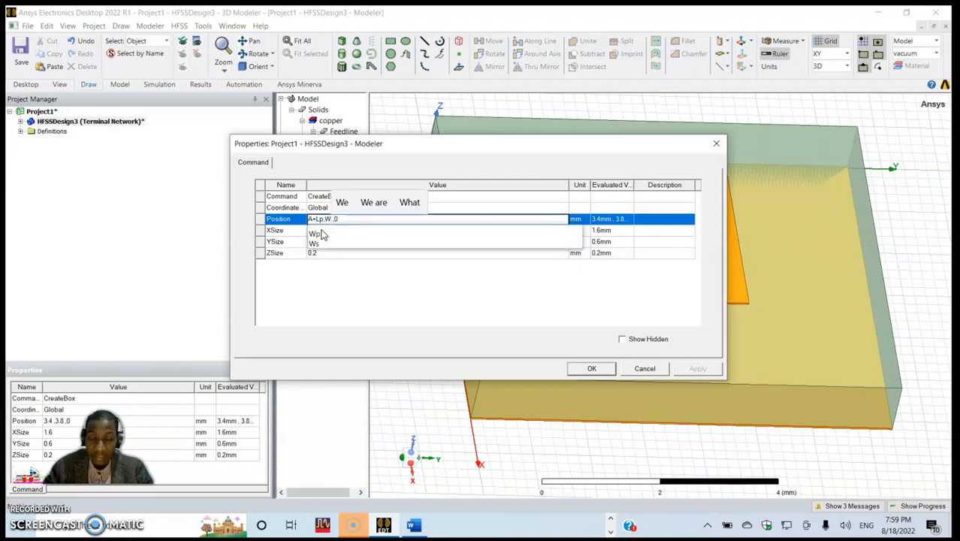
left_click(321, 234)
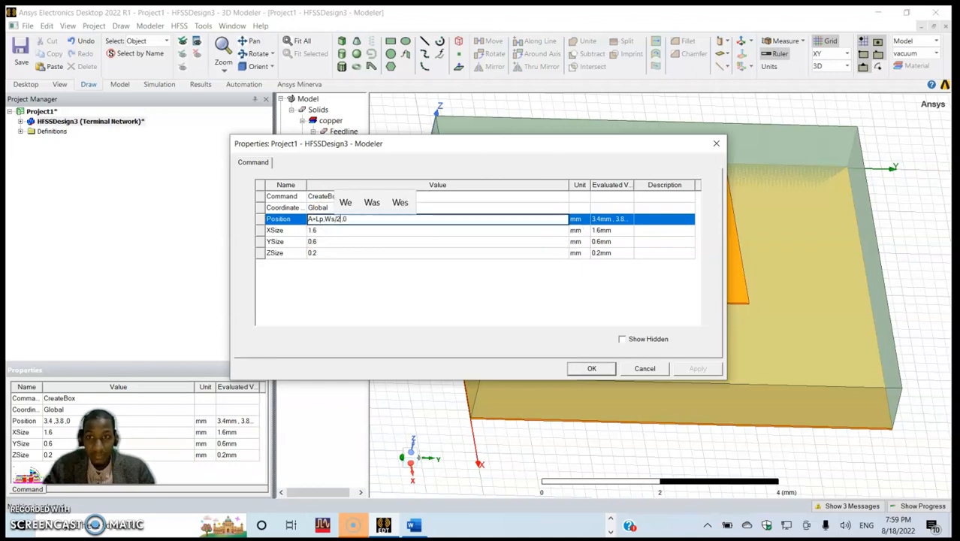
type("/2-Wf")
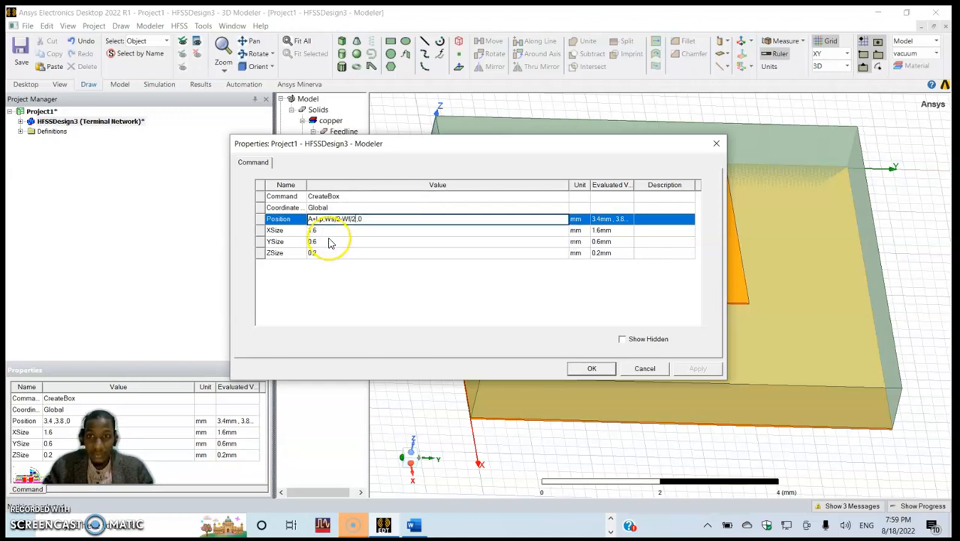
- Set the Feedline box's Z position to Hp+Hs and commit the position expression
left_click(379, 221)
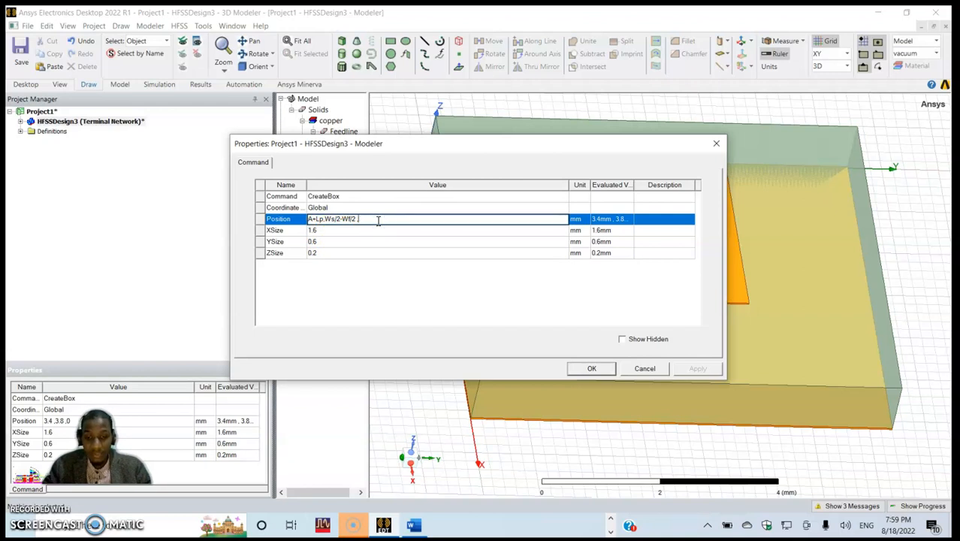
type("H")
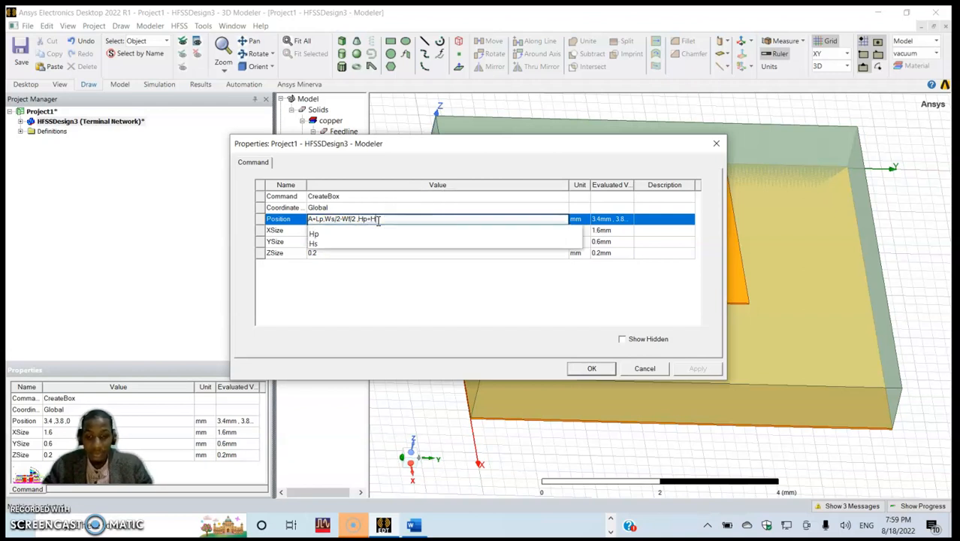
type("p-Hs")
left_click(376, 290)
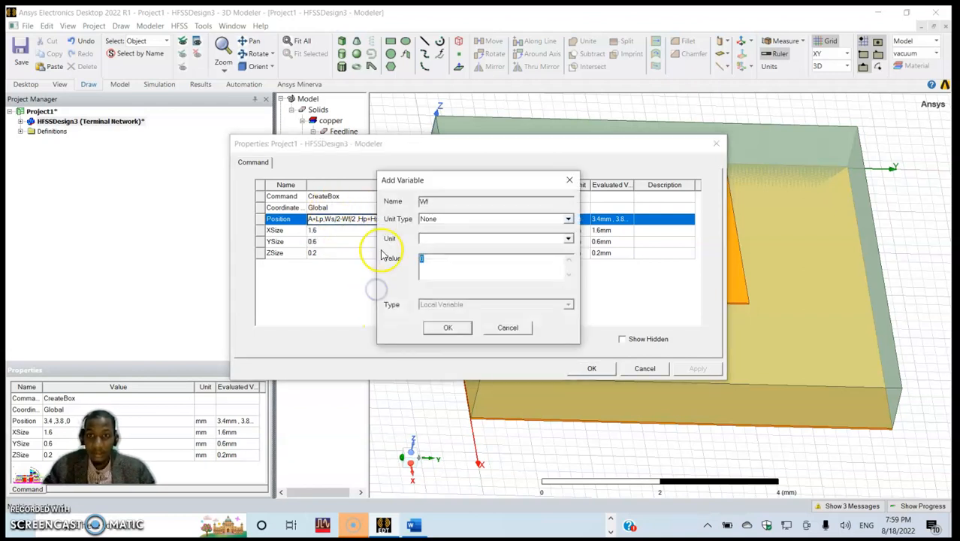
- Look up the feedline width in the Word table and define the variable Wf as 0.75 mm
left_click(471, 219)
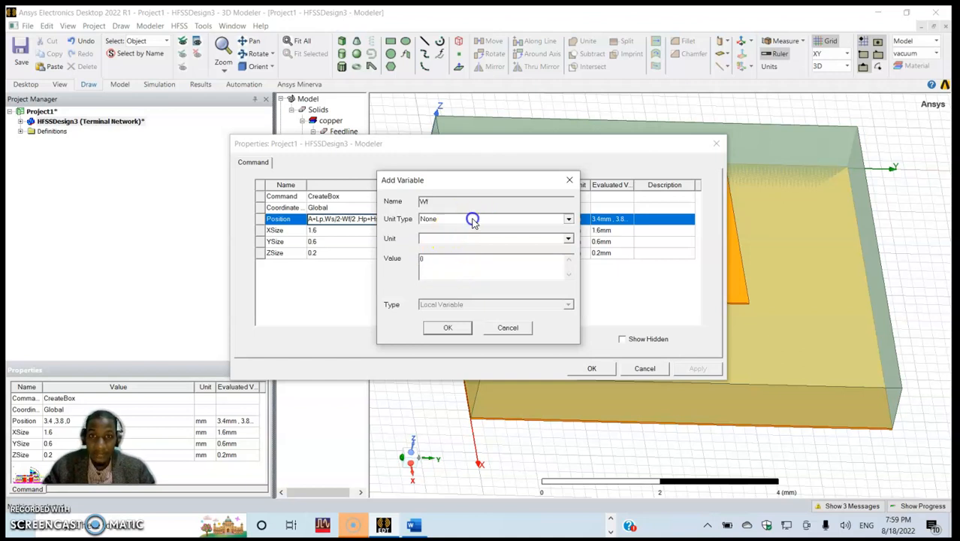
left_click(472, 219)
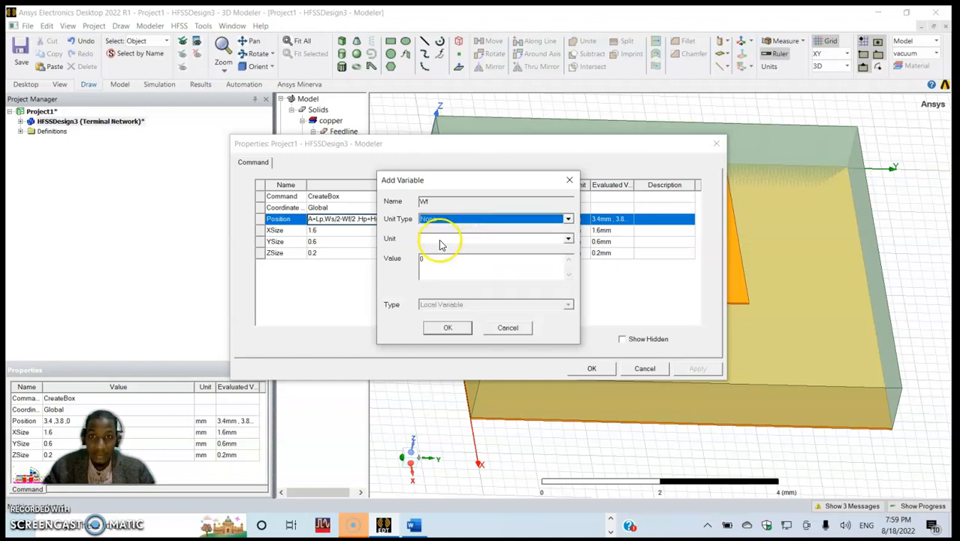
left_click(408, 255)
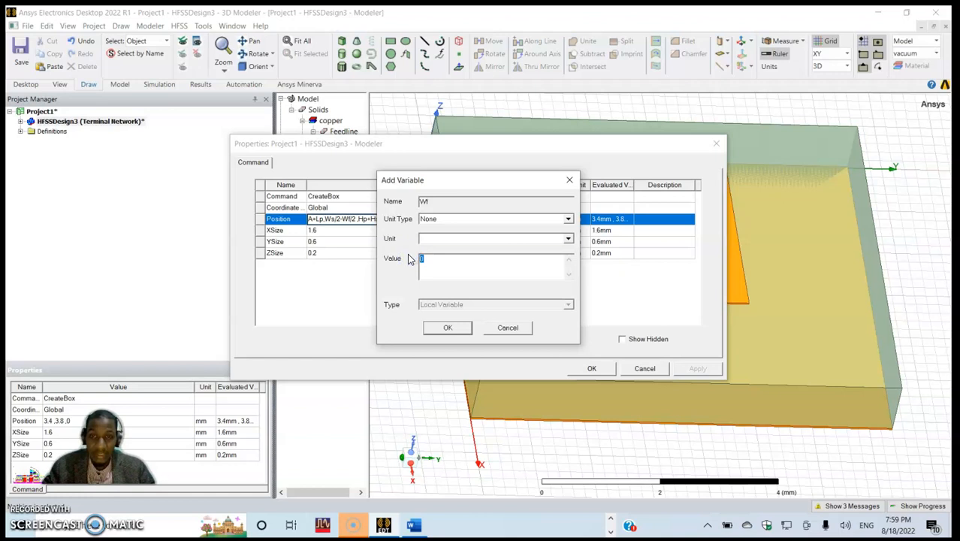
key("alt+Tab")
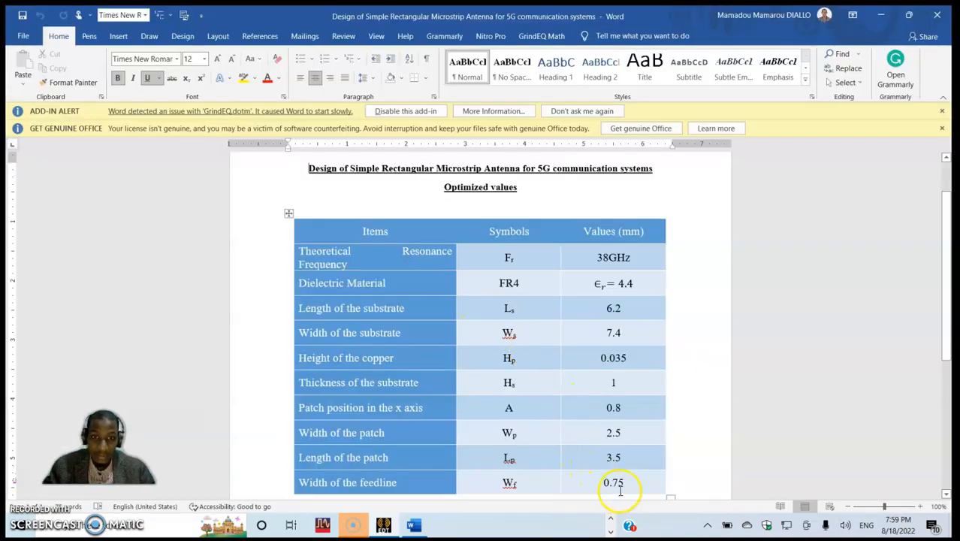
key("alt+Tab")
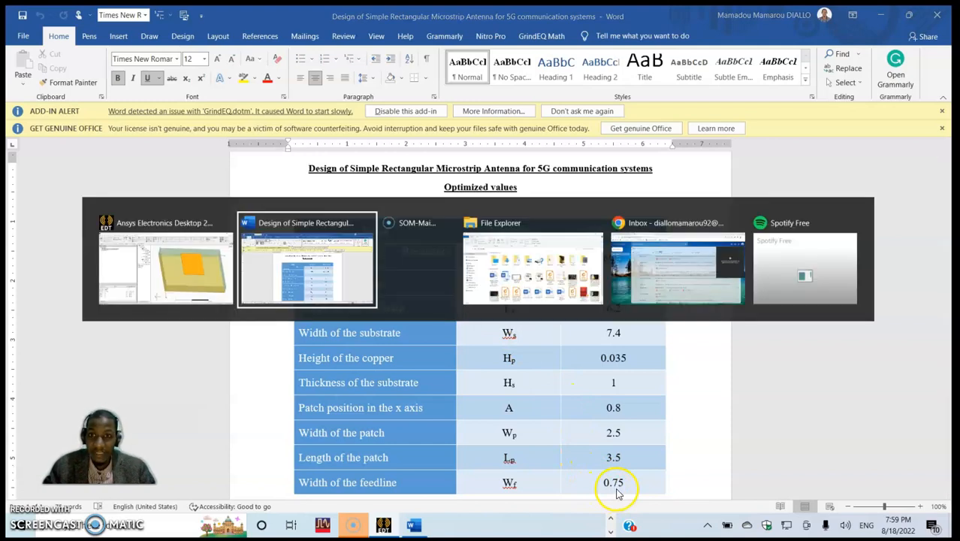
left_click(187, 278)
left_click(435, 262)
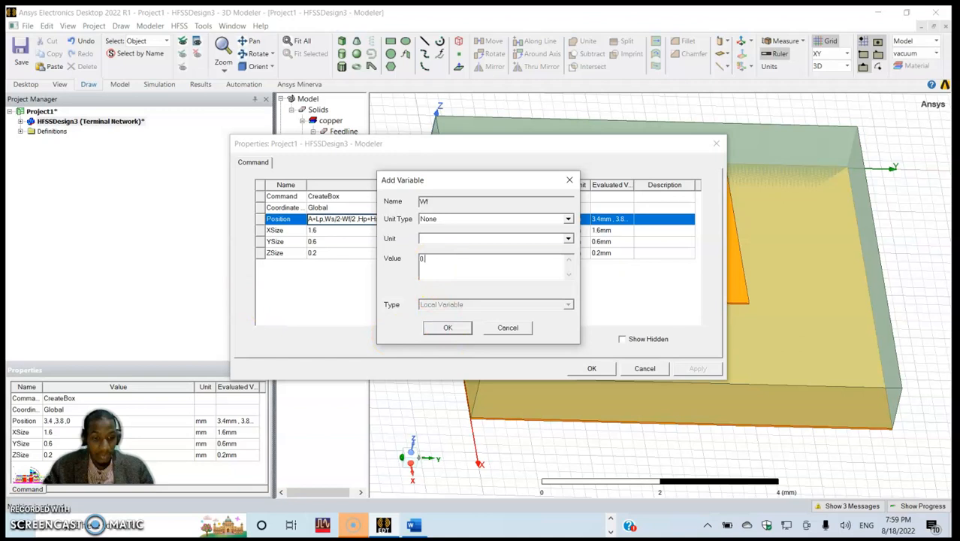
left_click(446, 327)
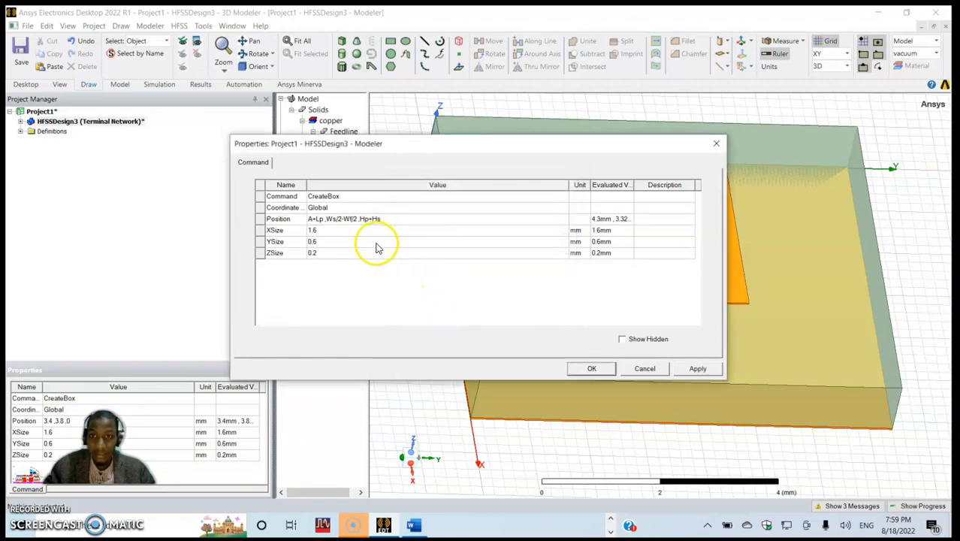
- Set the Feedline box's X size to the expression Ls-a-Lp
left_click(327, 231)
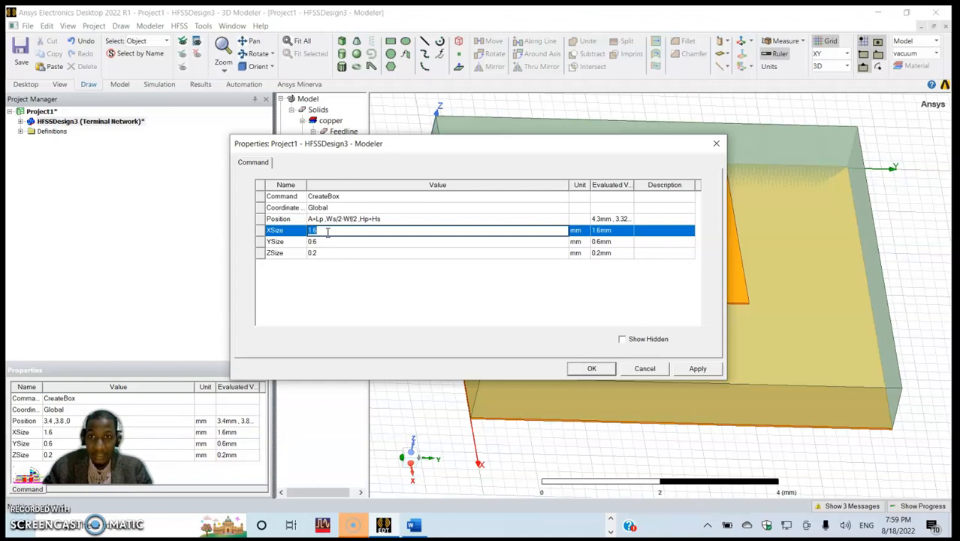
type("Ls-")
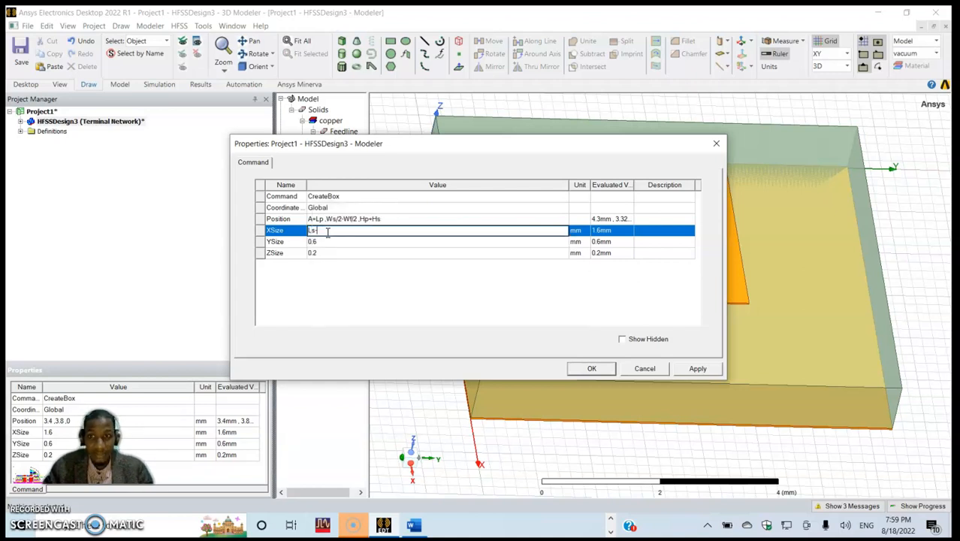
type("a")
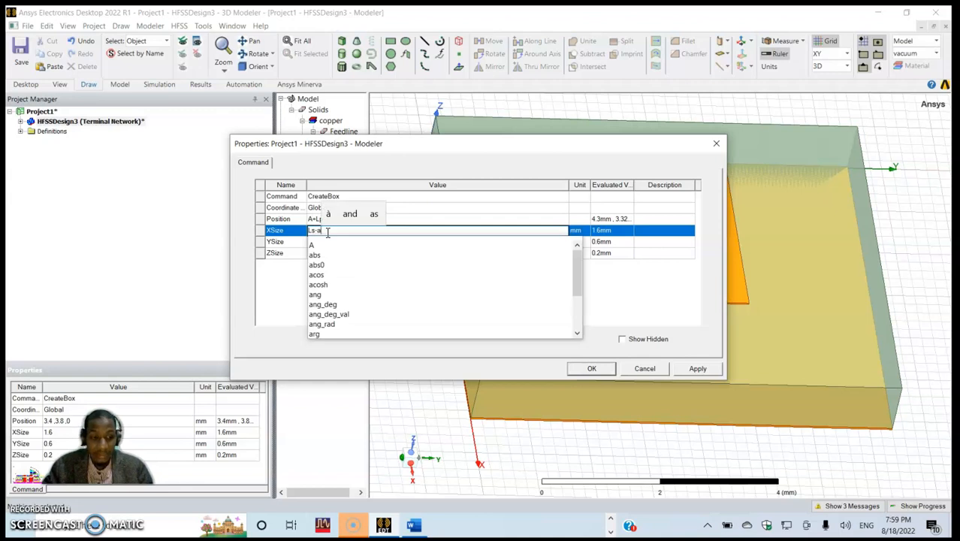
type("-Lp")
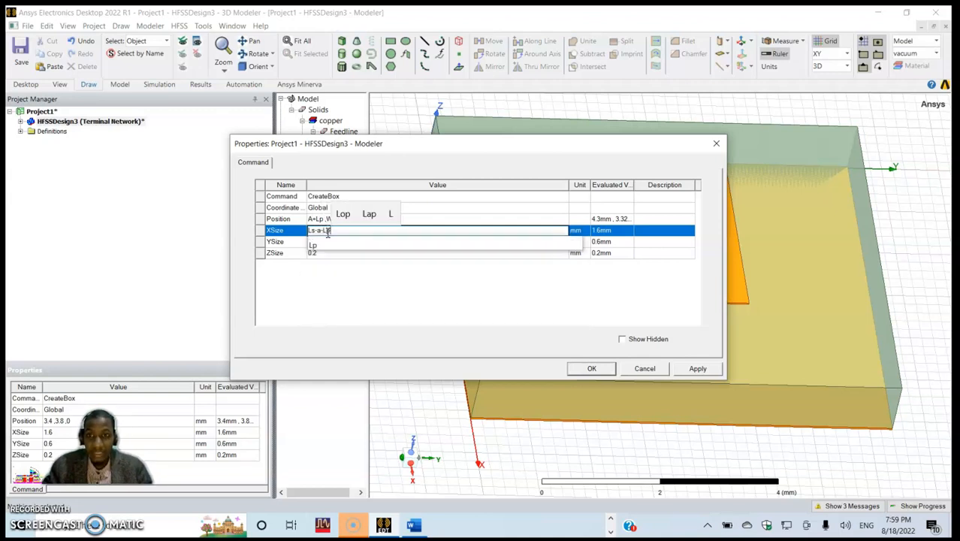
left_click(359, 291)
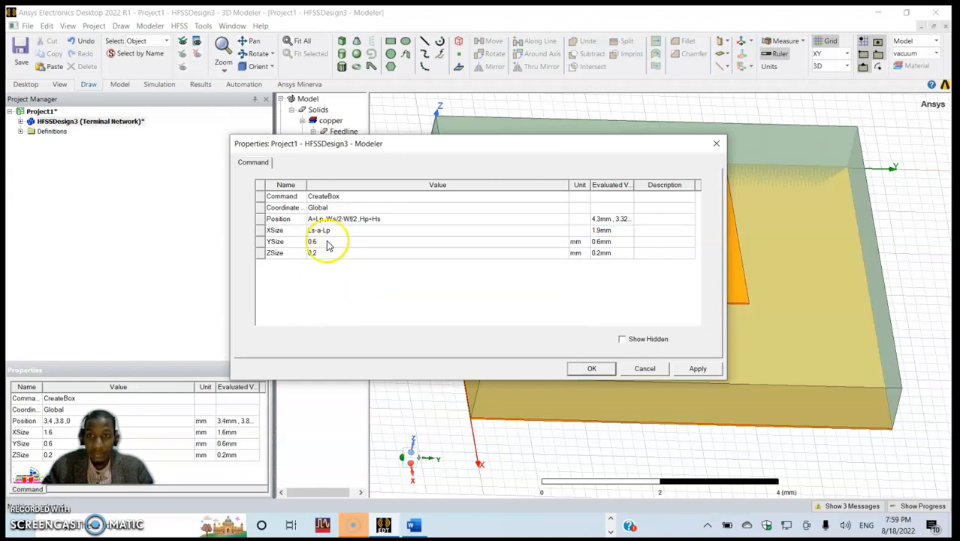
- Set the Feedline box's Y size to Wf and its Z size to Hp, and apply the dimensions
left_click(327, 241)
type("Wf")
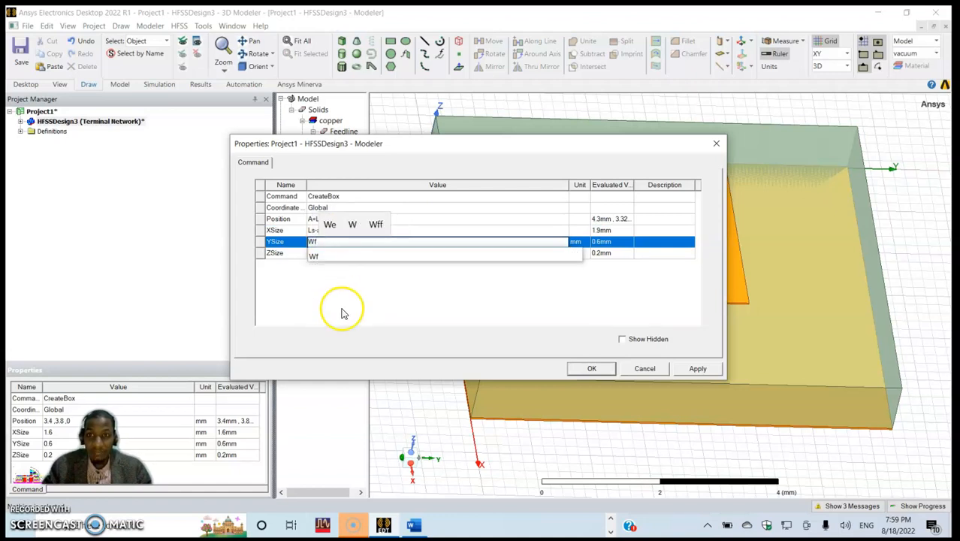
left_click(342, 309)
left_click(323, 252)
type("Hp")
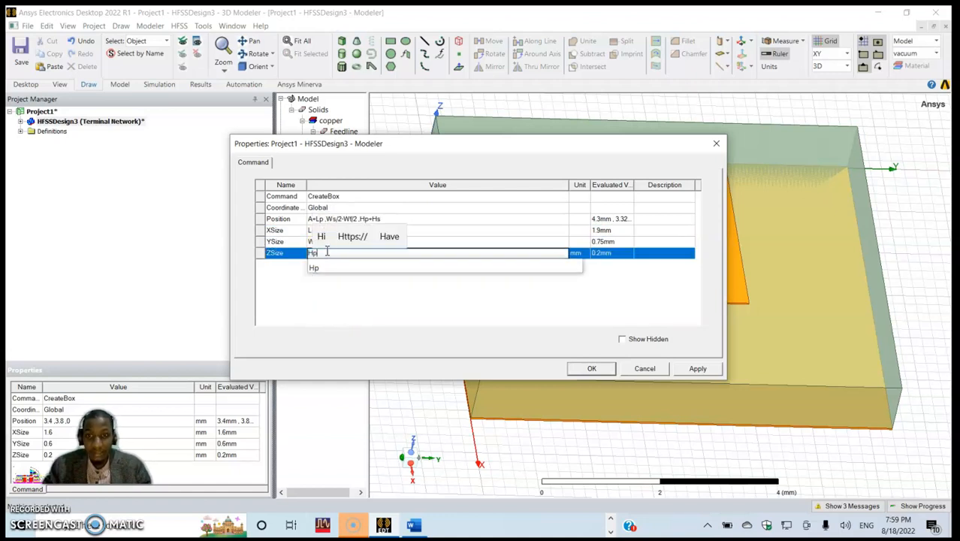
left_click(354, 296)
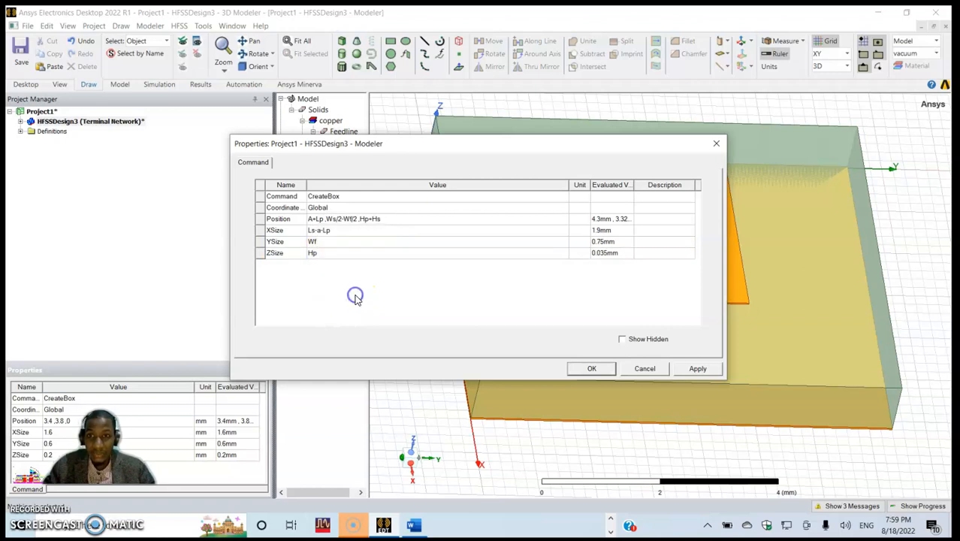
left_click(698, 368)
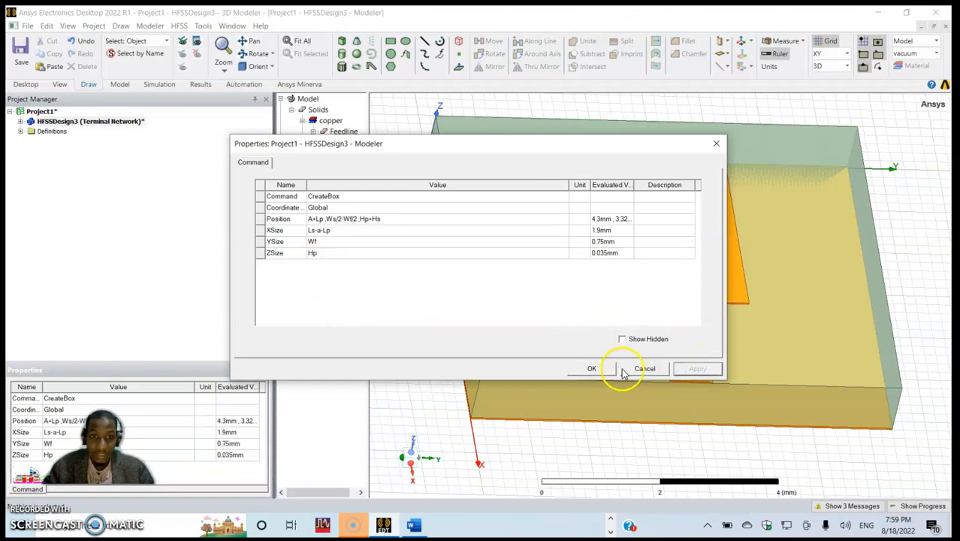
left_click(593, 368)
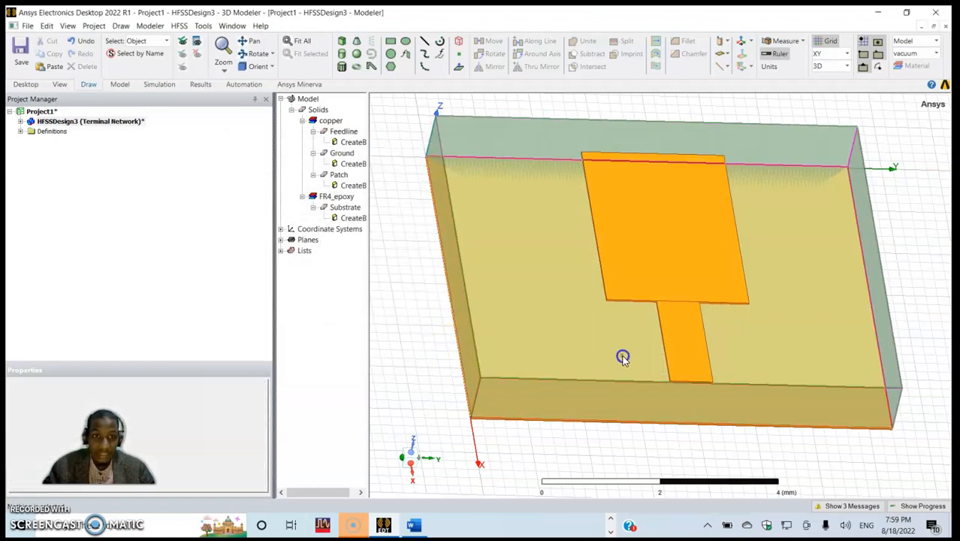
- Examine the antenna model by highlighting the Feedline, Ground, Patch and Substrate objects one after another
left_click(606, 369)
left_click_drag(598, 345, 577, 358, "alt")
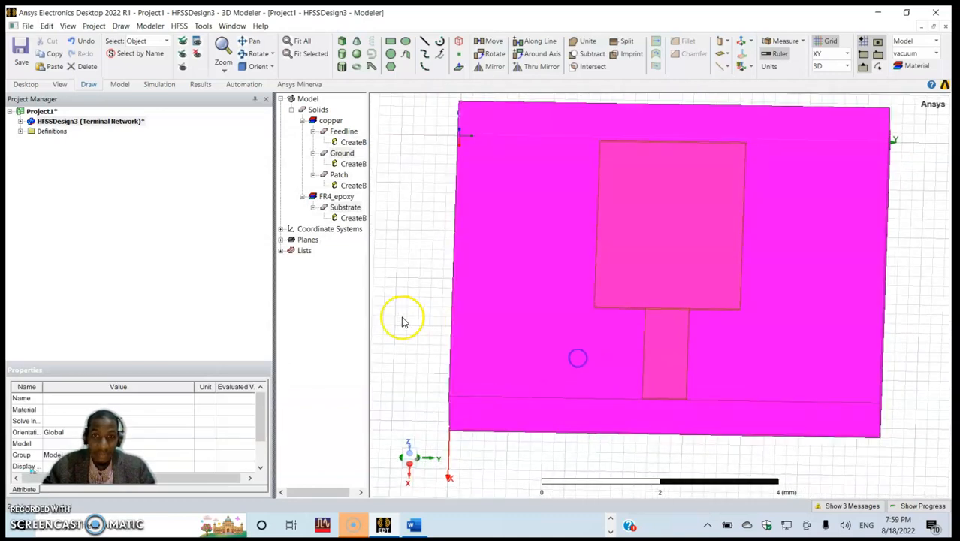
left_click(402, 316)
double_click(519, 334, "alt")
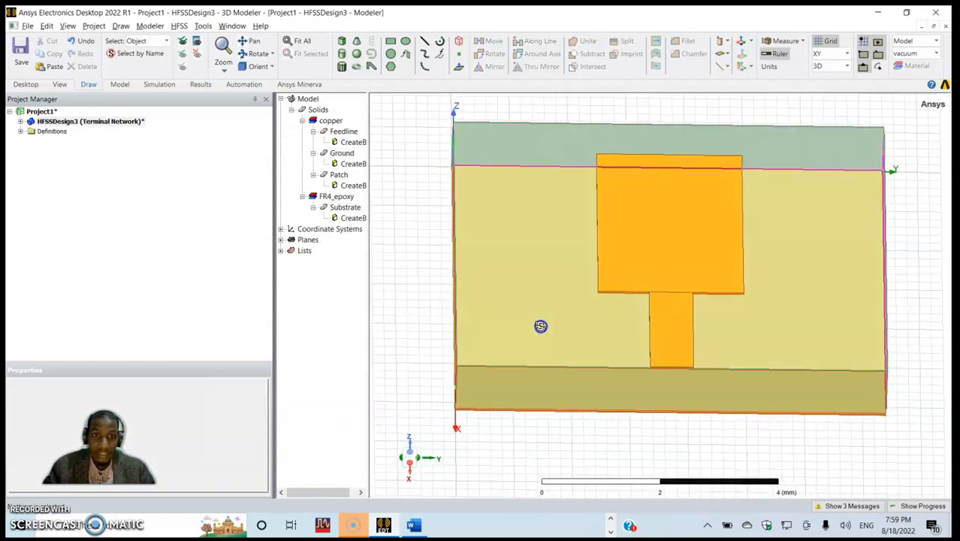
left_click(335, 133)
left_click(339, 154)
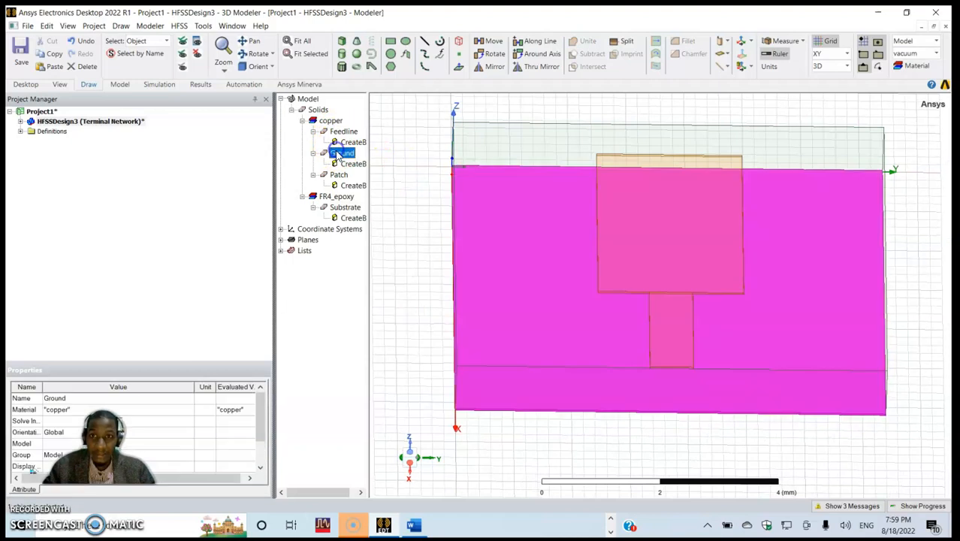
left_click(339, 175)
left_click(345, 207)
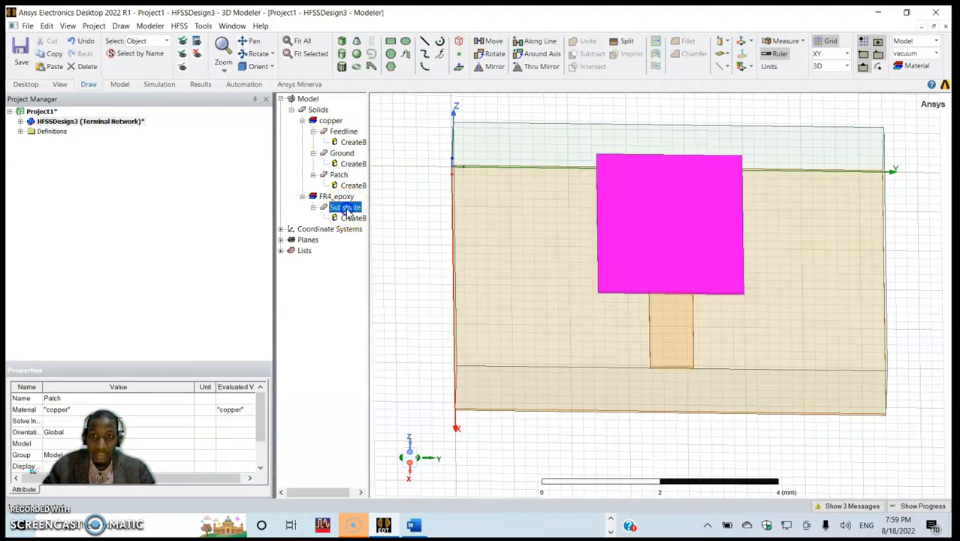
left_click(415, 248)
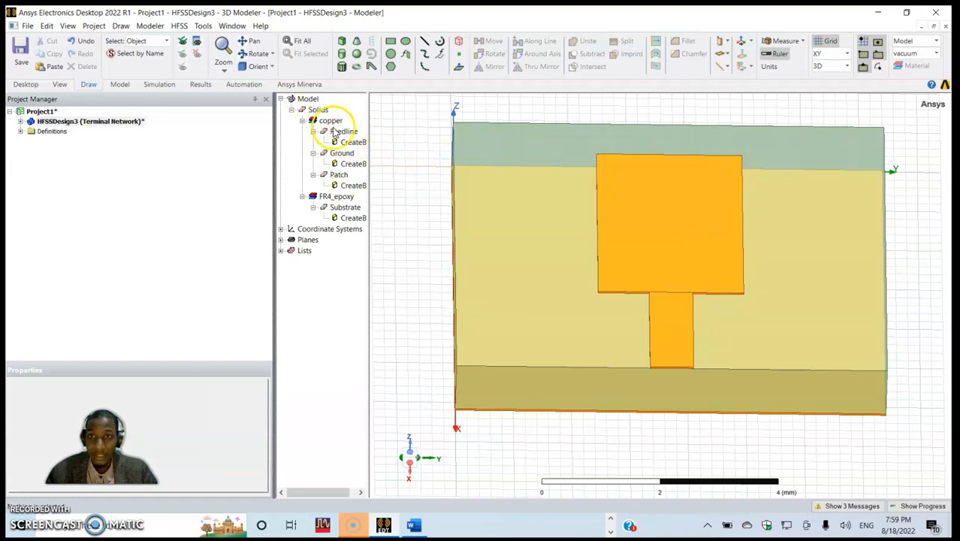
- Unite the Patch and Feedline boxes into a single copper object
left_click(338, 175)
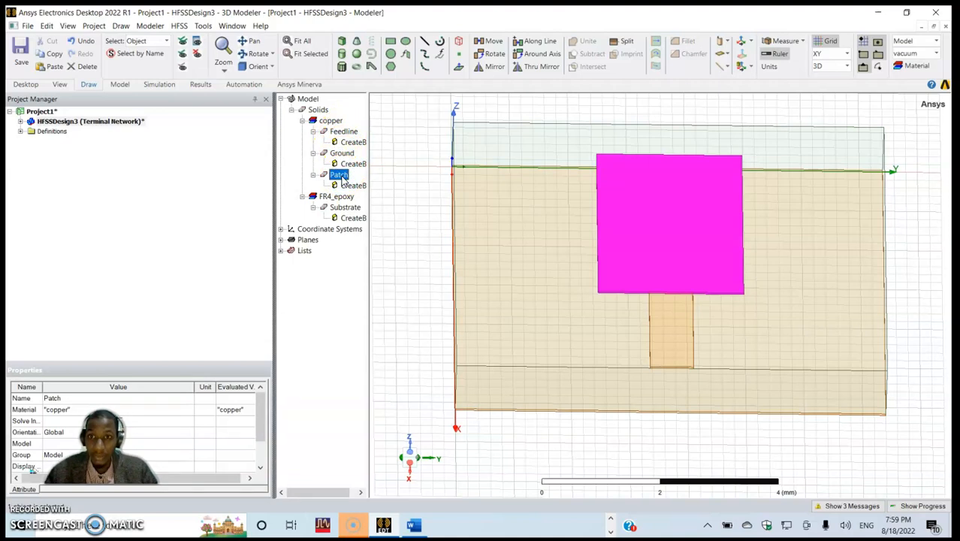
left_click(345, 133, "ctrl")
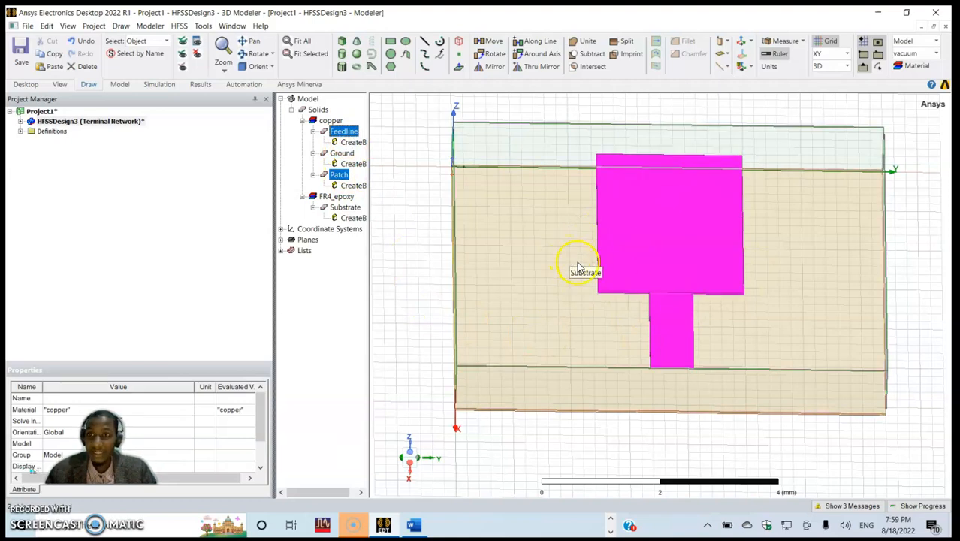
left_click(150, 26)
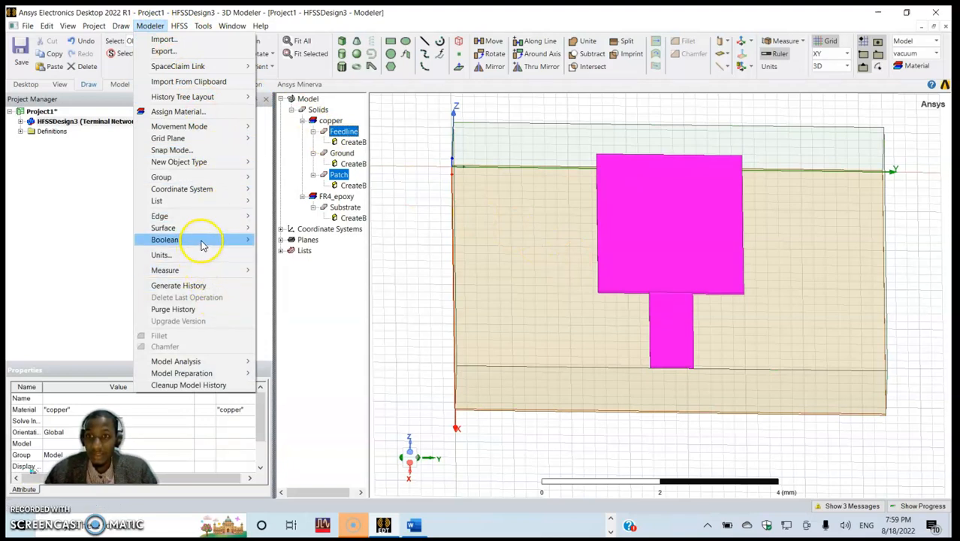
mouse_move(227, 239)
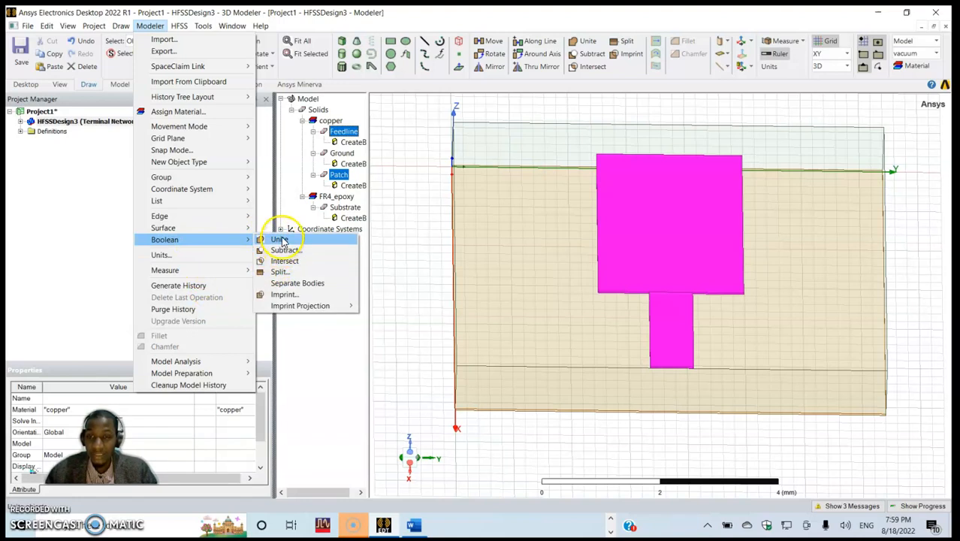
left_click(279, 240)
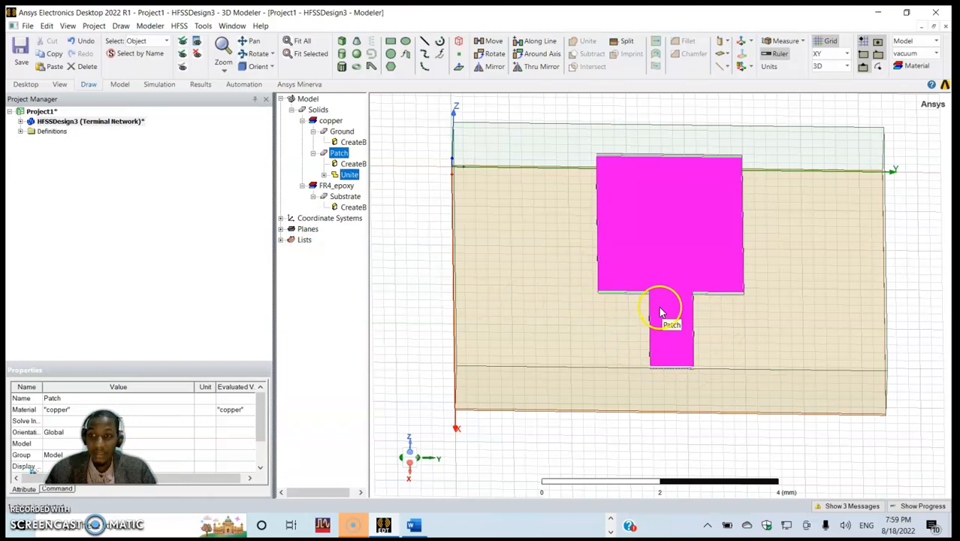
left_click(565, 421)
- Draw a rectangle on the YZ plane, about 0.675 mm by 1.07 mm, from the feedline's end edge down to the ground
middle_click_drag(563, 349, 565, 327)
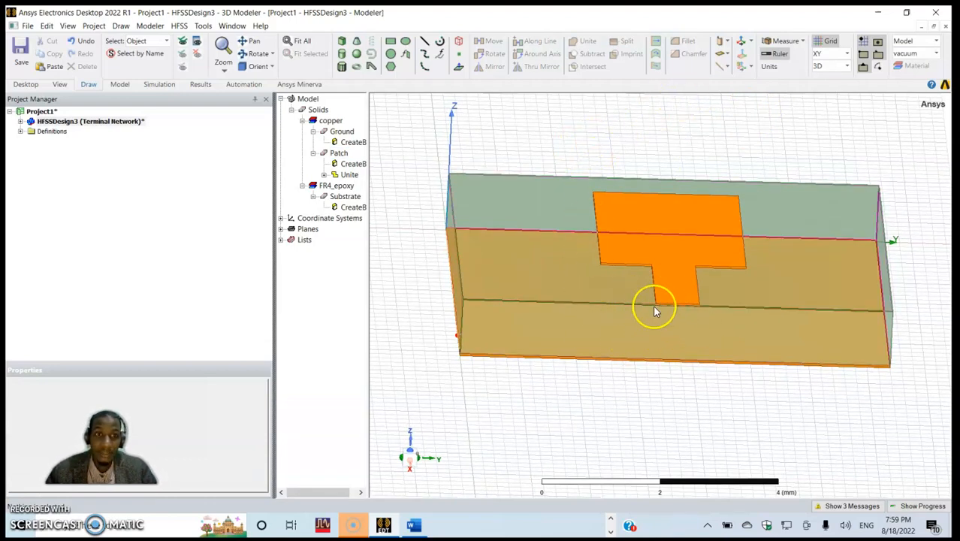
left_click(832, 56)
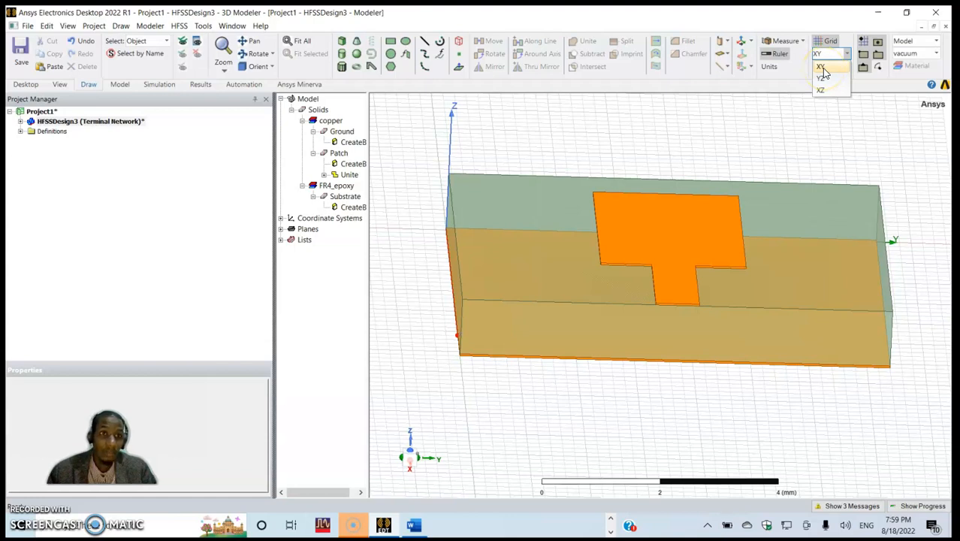
left_click(821, 79)
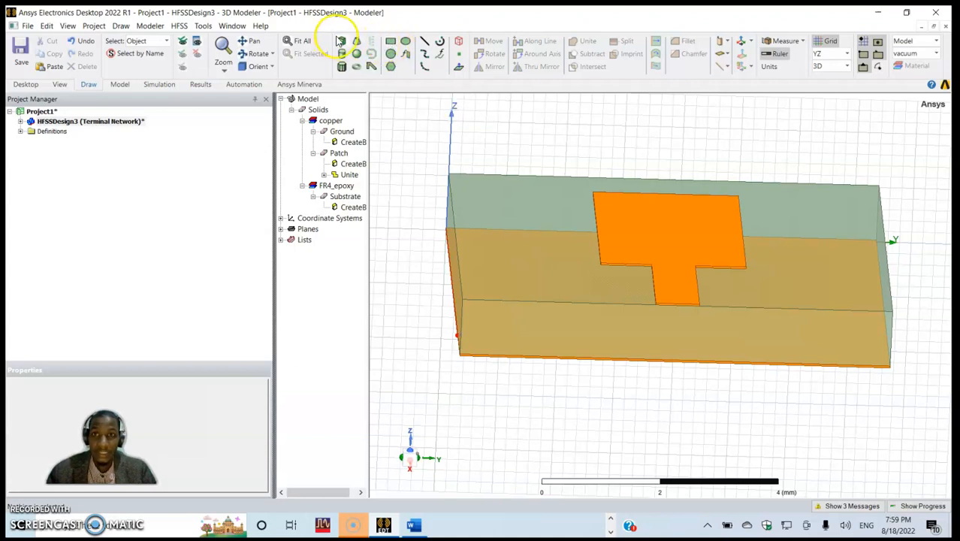
left_click(390, 47)
left_click(658, 301)
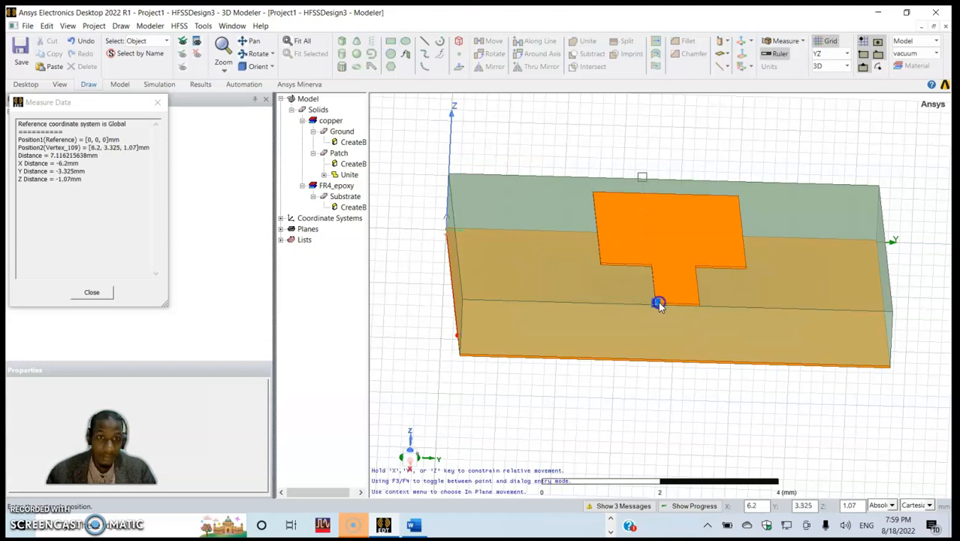
left_click(697, 364)
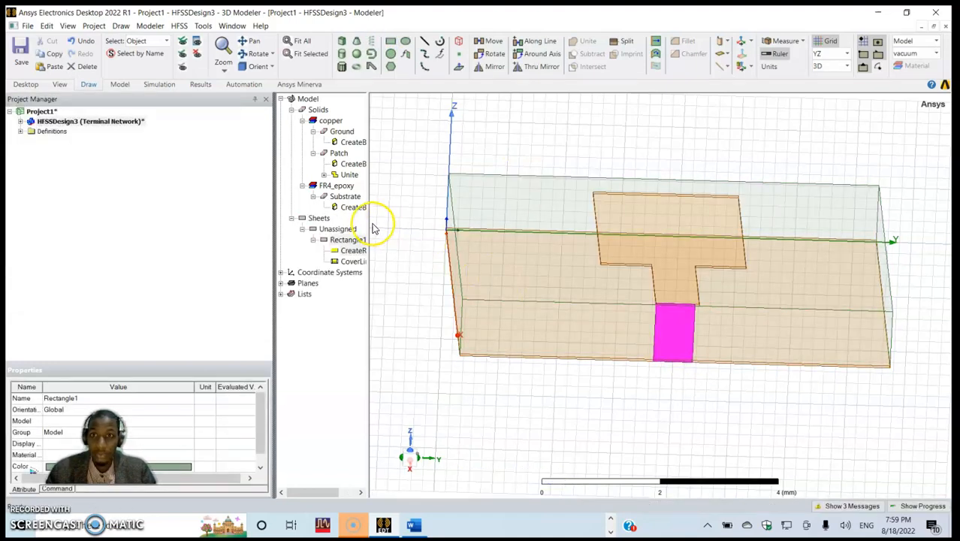
- Rename the new rectangle sheet as Port and apply the attribute change
double_click(328, 238)
left_click(346, 196)
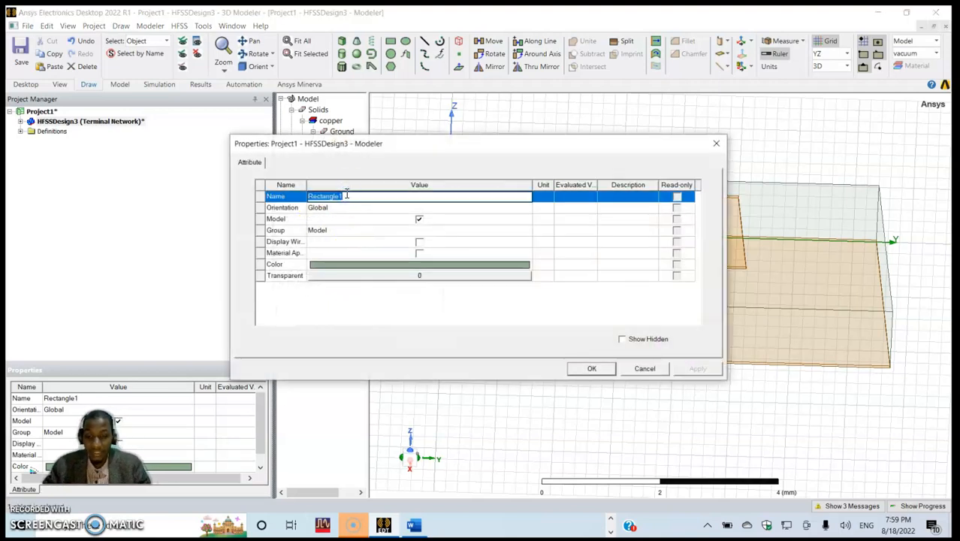
type("Port")
left_click(385, 304)
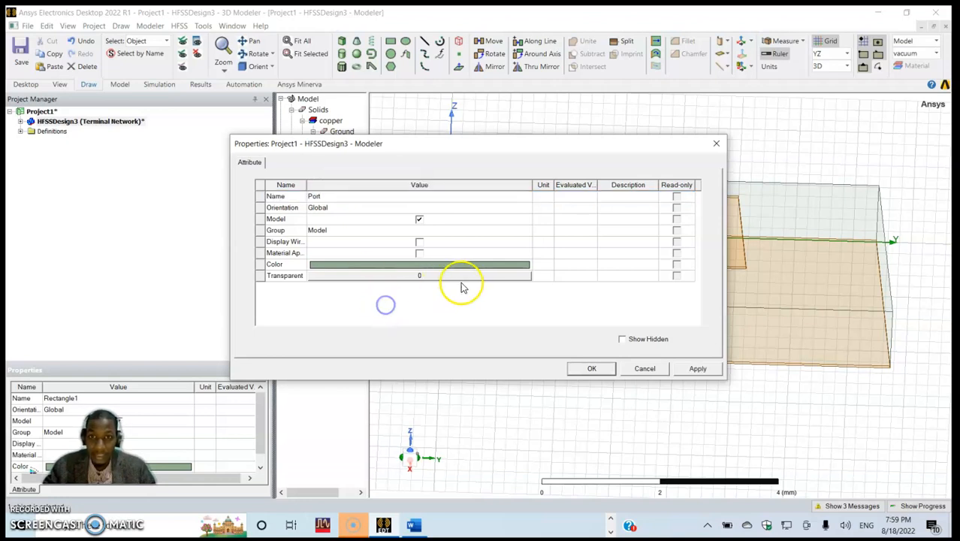
left_click(699, 369)
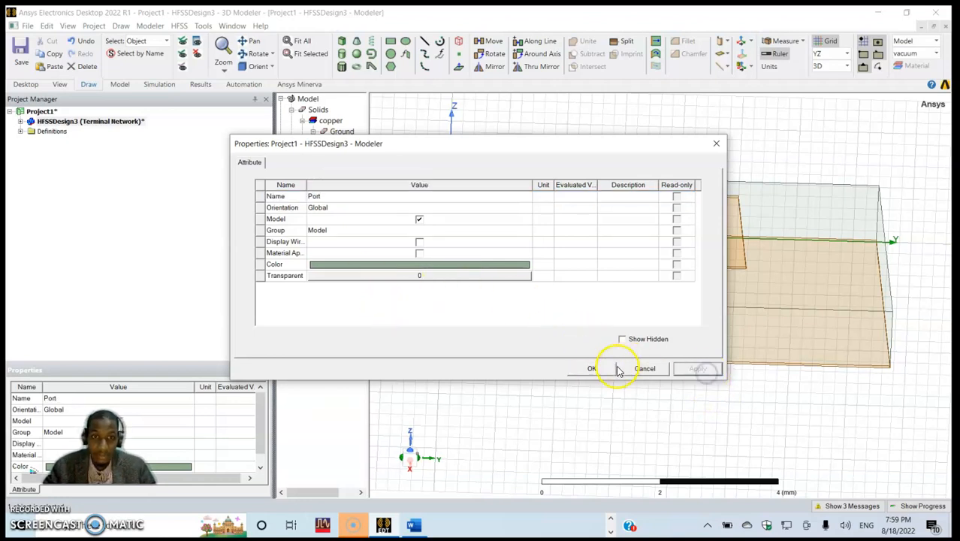
- Set the X coordinate of the Port rectangle's position to the variable Ls
left_click(593, 368)
double_click(347, 251)
left_click(330, 219)
left_click(319, 219)
key("BackSpace")
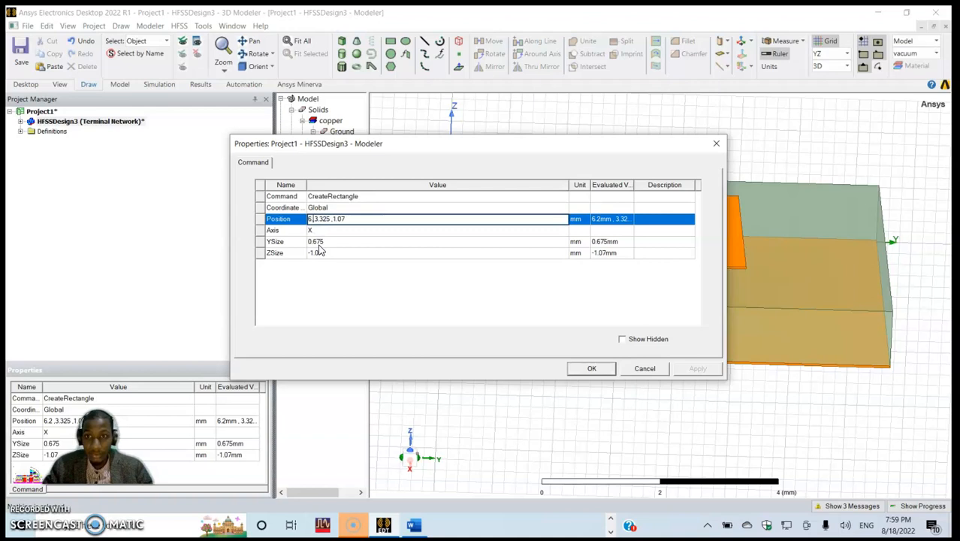
type("Ls")
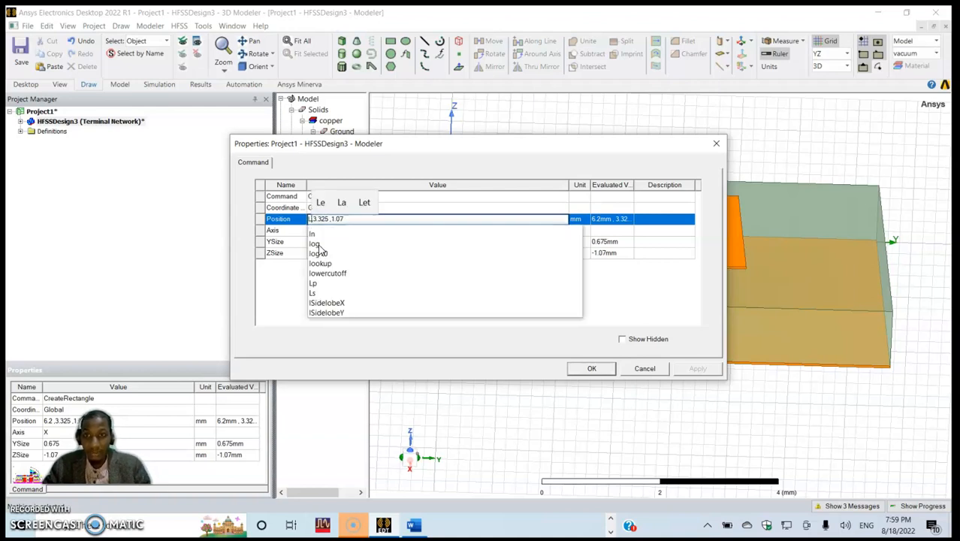
left_click(329, 293)
left_click(342, 219)
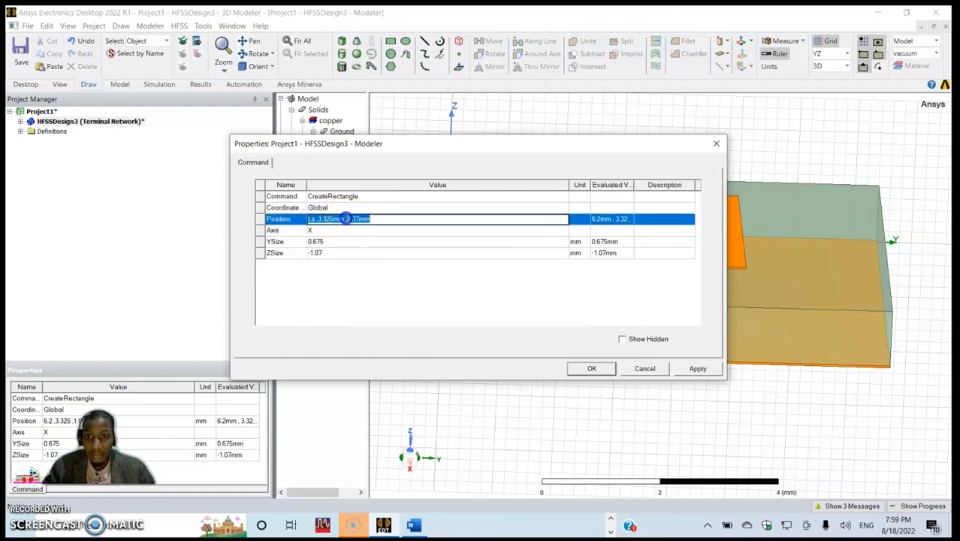
- Set the Y coordinate of the Port rectangle's position to Ws/2-Wf/2 and its Z coordinate to (Hp+Hs)
left_click(346, 219)
key("BackSpace")
key("BackSpace")
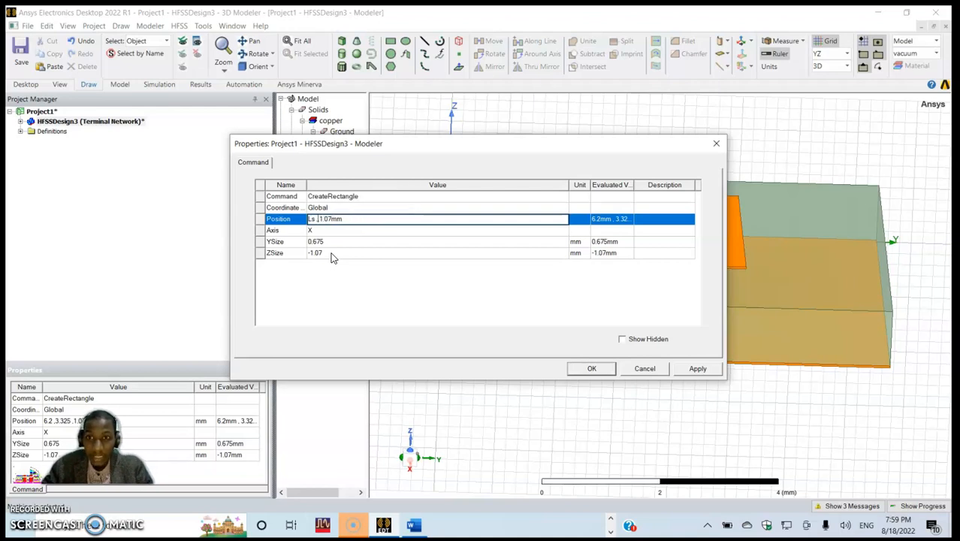
type("W")
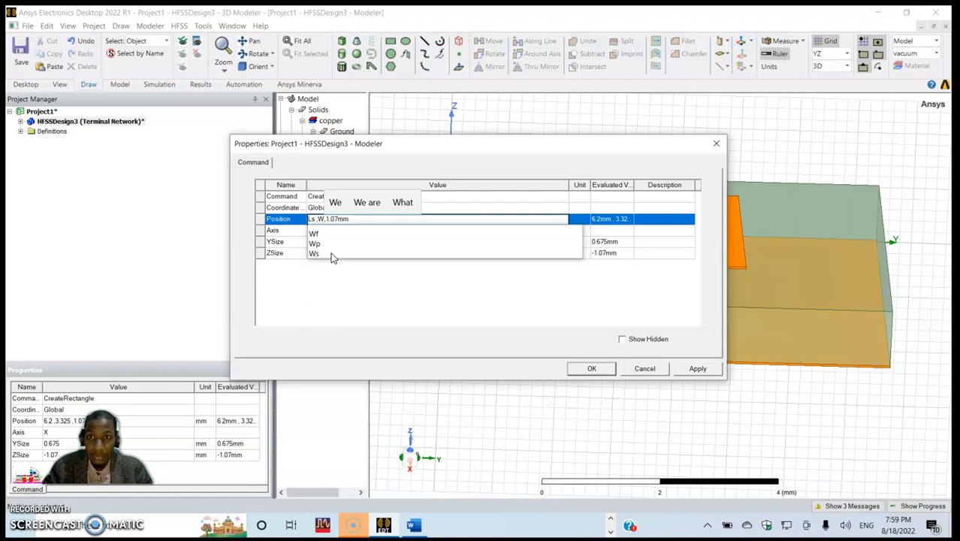
type("s/2-W")
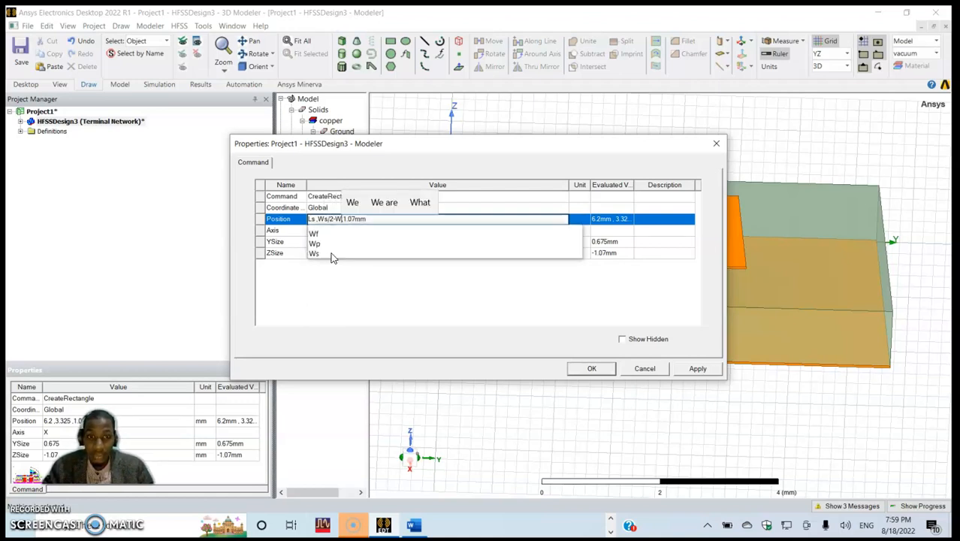
type("f/2")
left_click(383, 219)
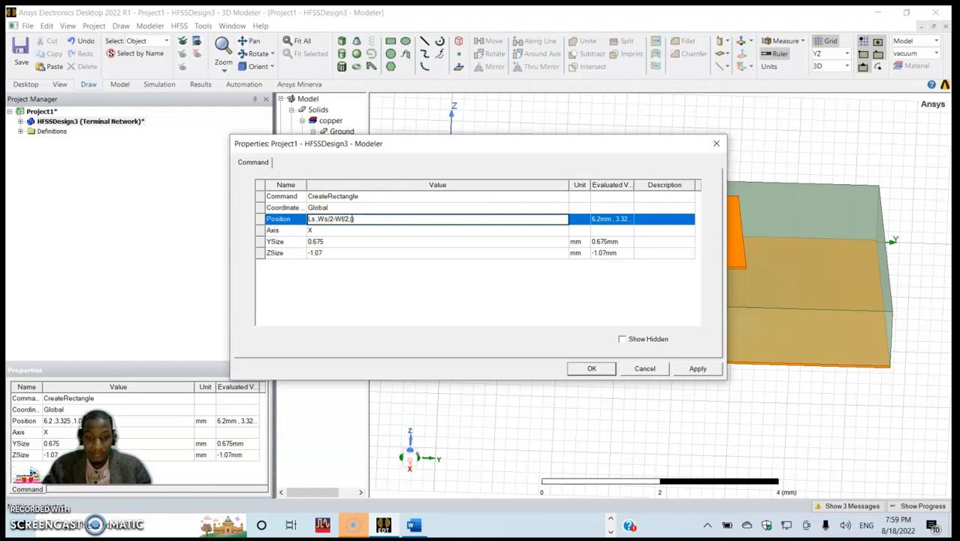
type("Hp+H")
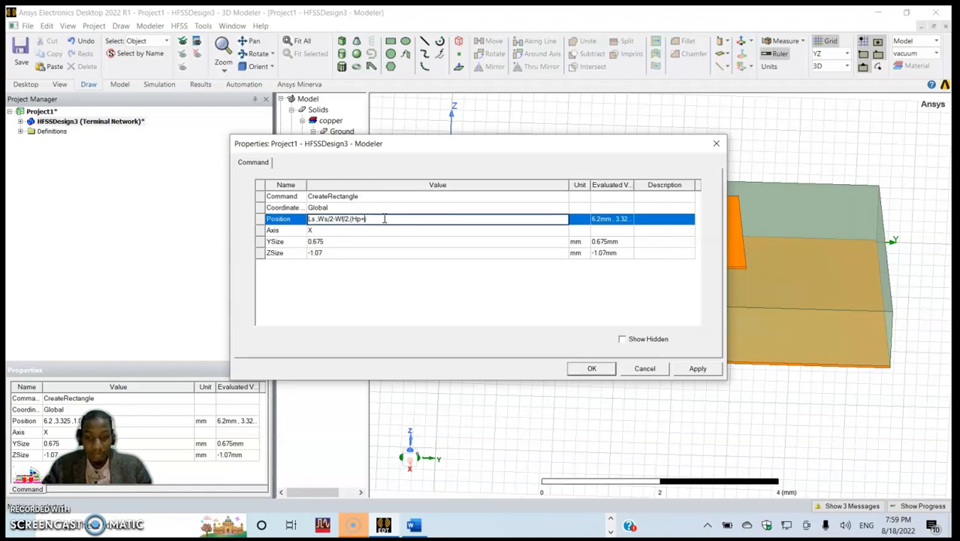
type("s")
left_click(353, 296)
- Set the Port rectangle's YSize to Wf and ZSize to -(Hp+Hs), and apply the changes
left_click(324, 241)
type("Wf")
left_click(338, 284)
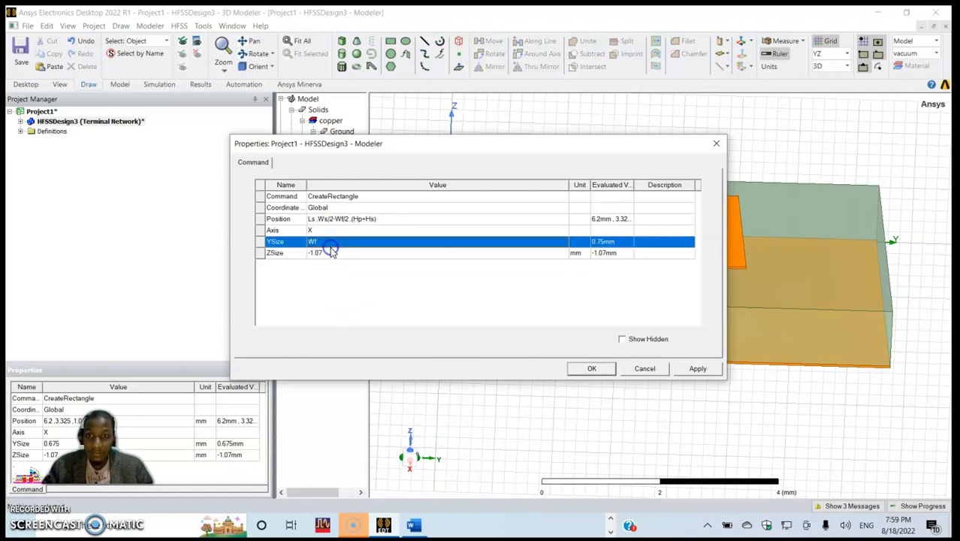
left_click(327, 252)
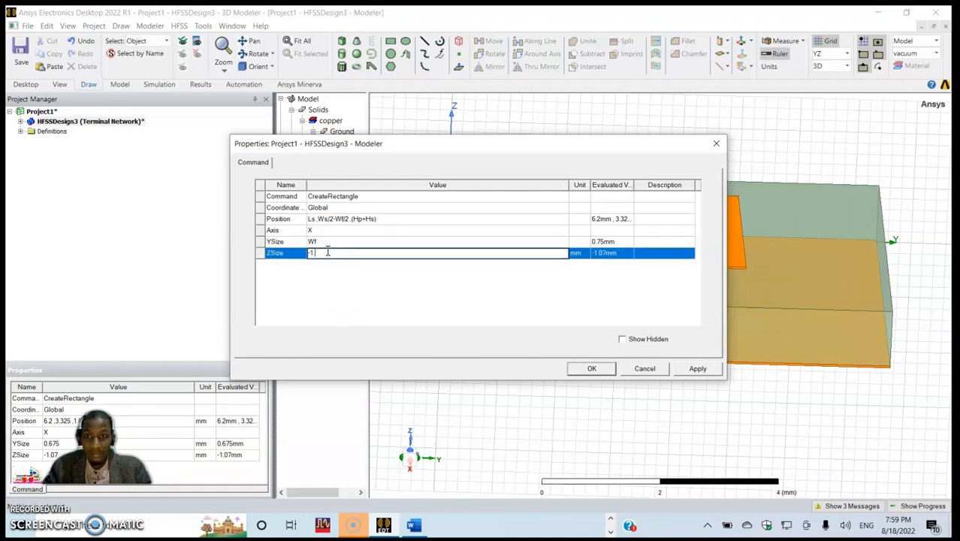
type("-(Hp+H")
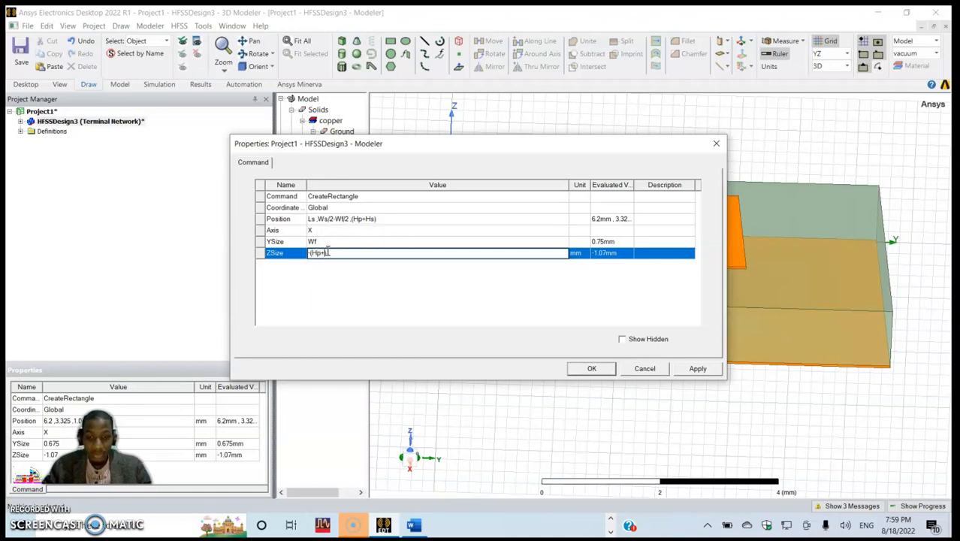
type("s)")
left_click(387, 309)
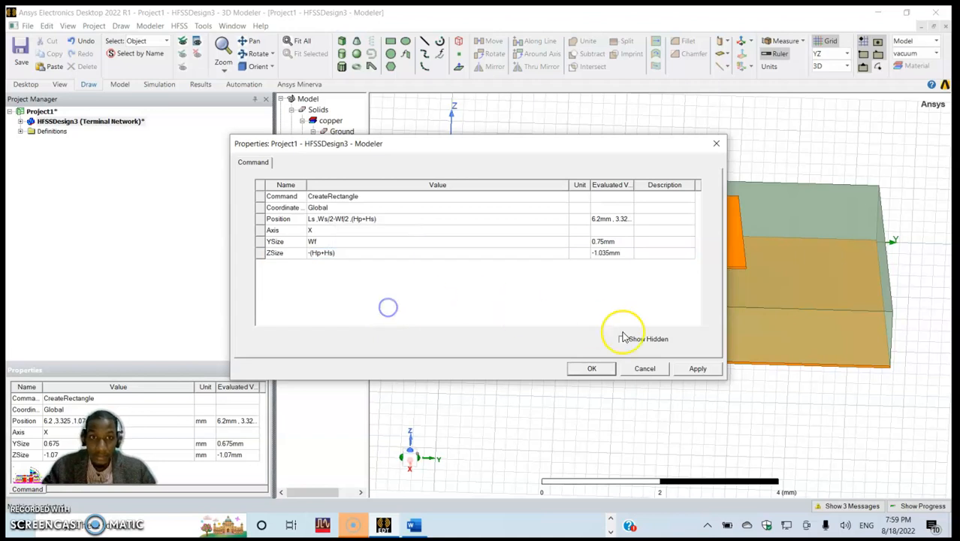
left_click(697, 368)
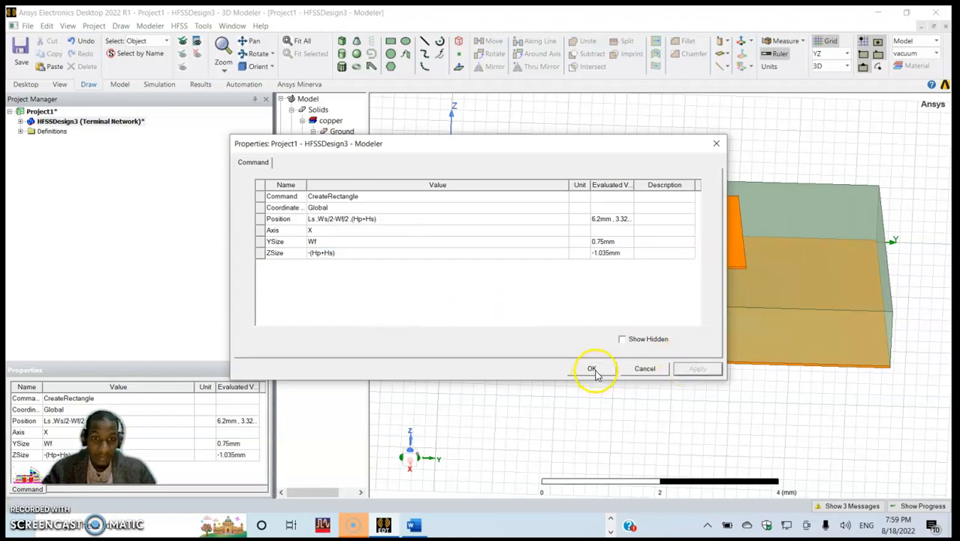
left_click(592, 368)
- Assign a lumped port excitation to the Port sheet, with Ground as the reference conductor and the terminal named after the port object
left_click(577, 396)
middle_click_drag(632, 321, 634, 310)
left_click(608, 355)
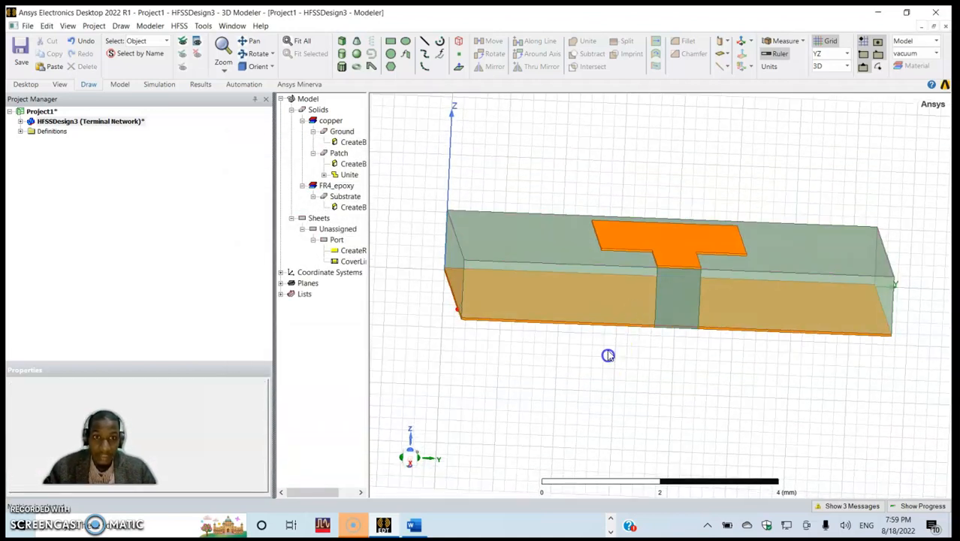
left_click(336, 239)
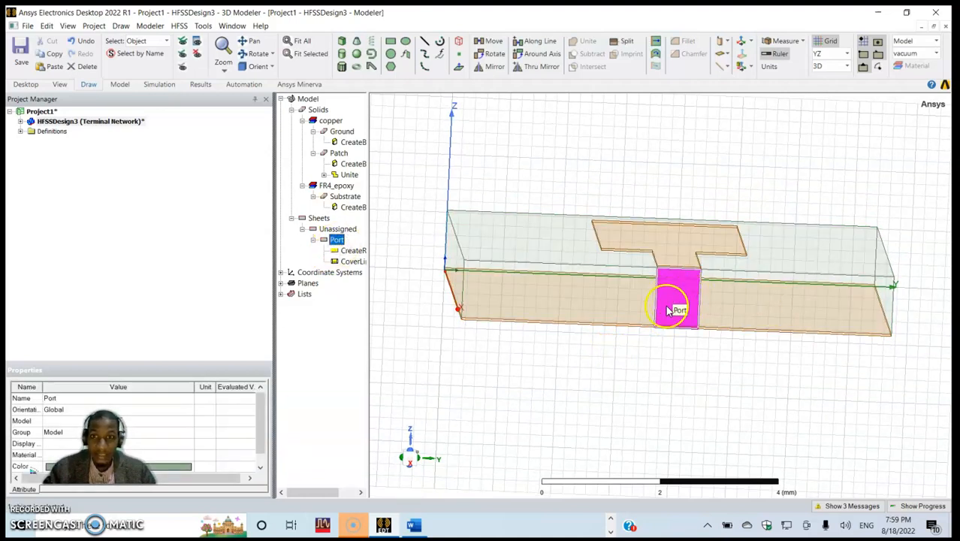
left_click(506, 347)
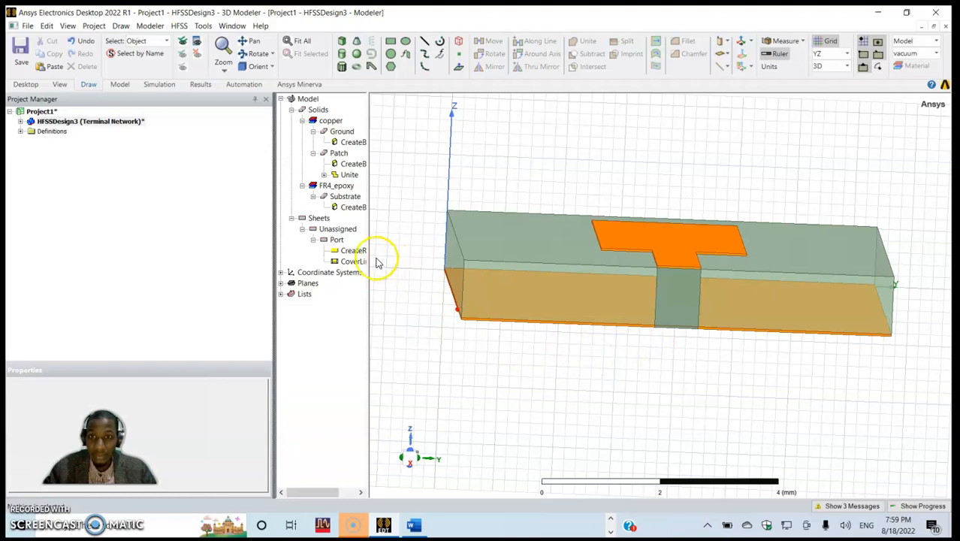
left_click(337, 240)
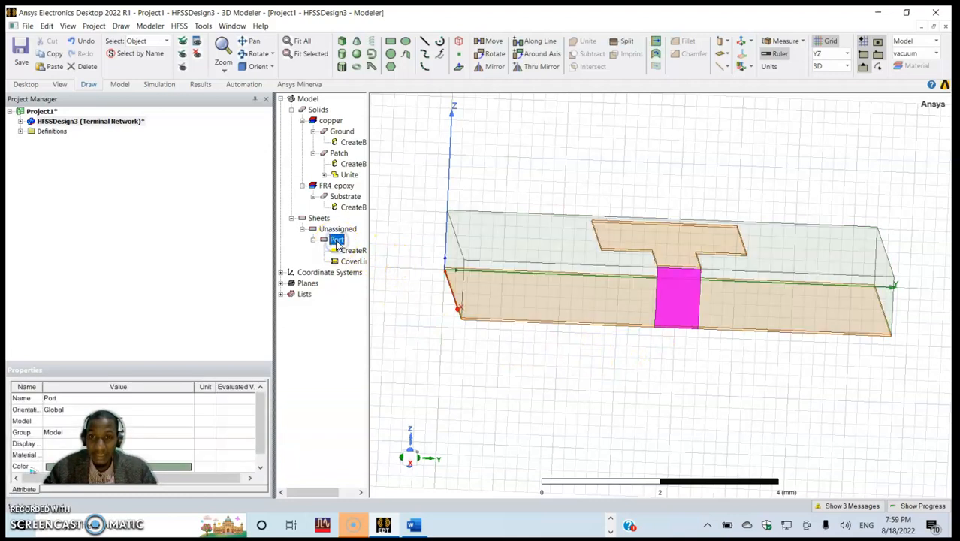
right_click(336, 240)
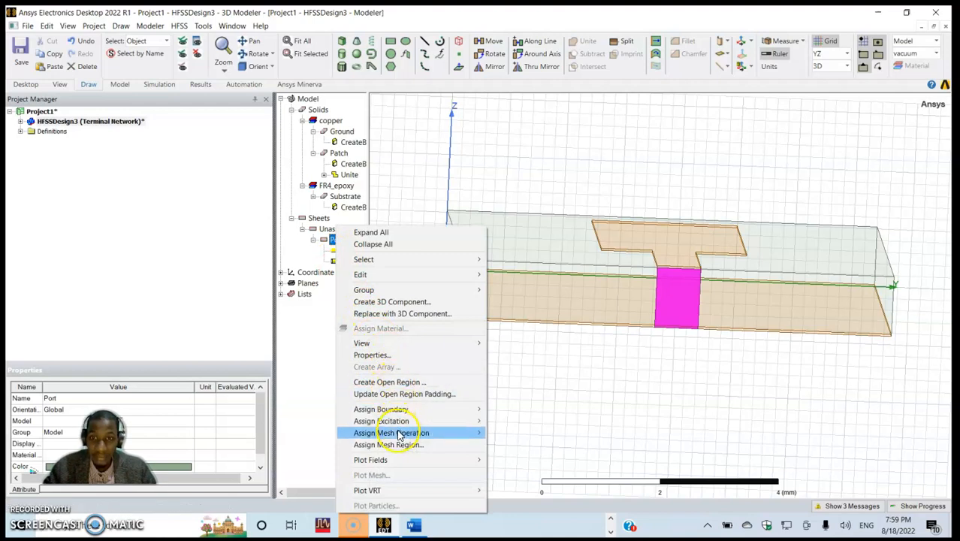
mouse_move(402, 423)
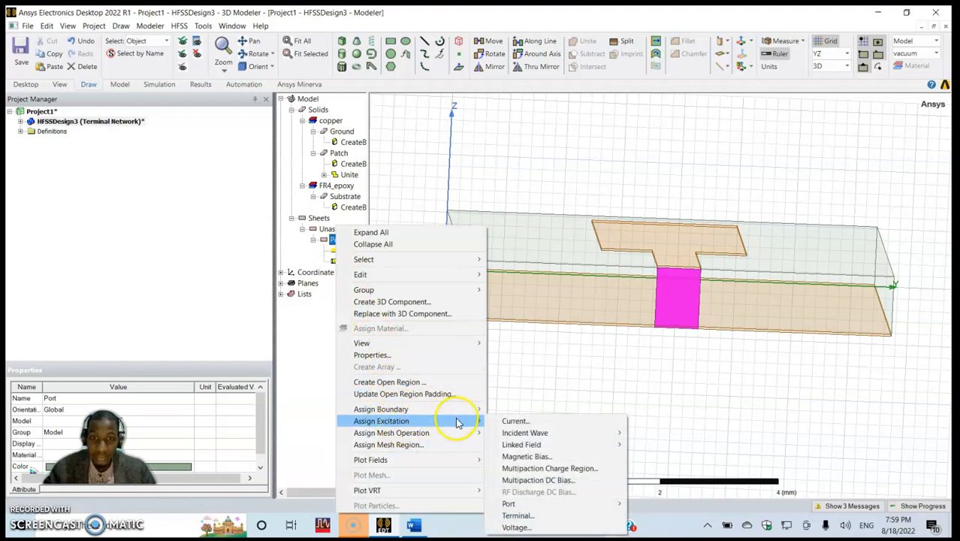
mouse_move(526, 505)
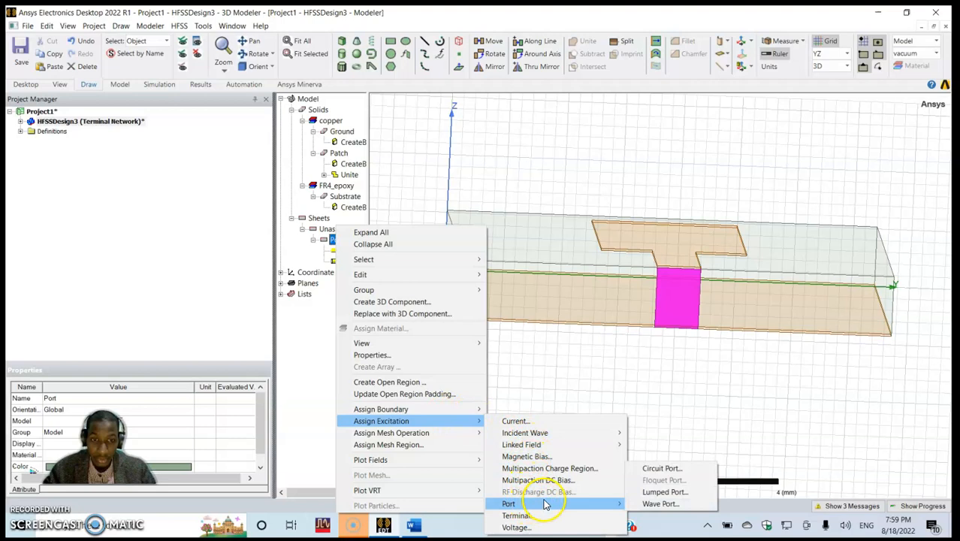
left_click(648, 492)
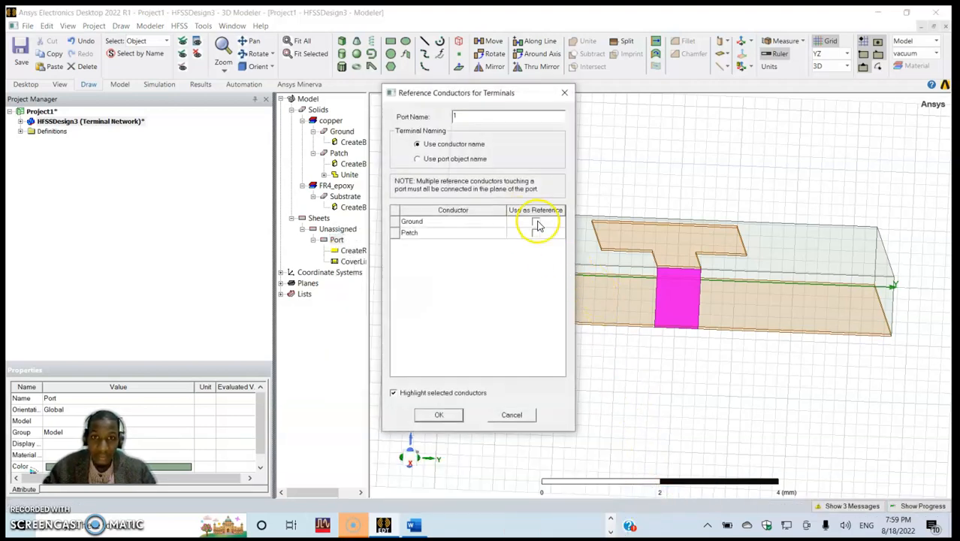
left_click(536, 222)
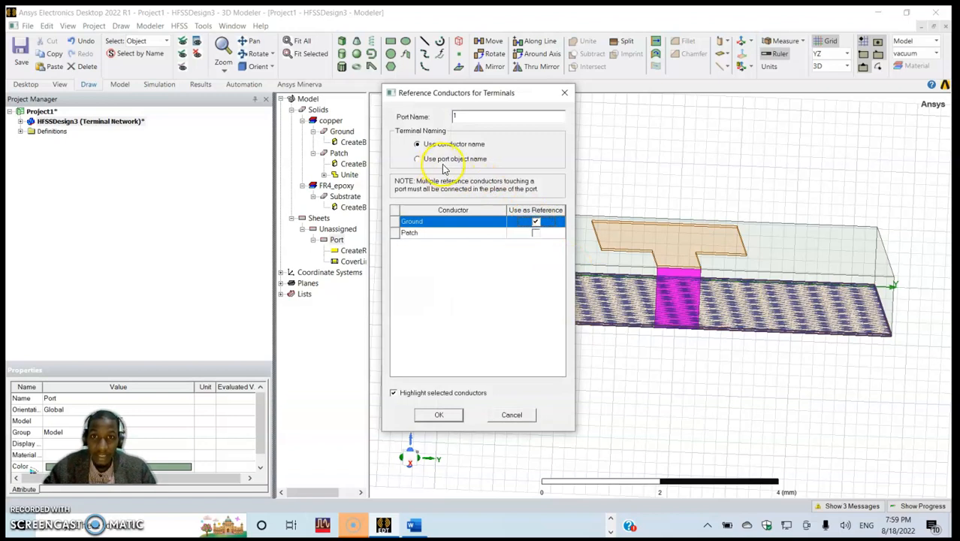
left_click(439, 415)
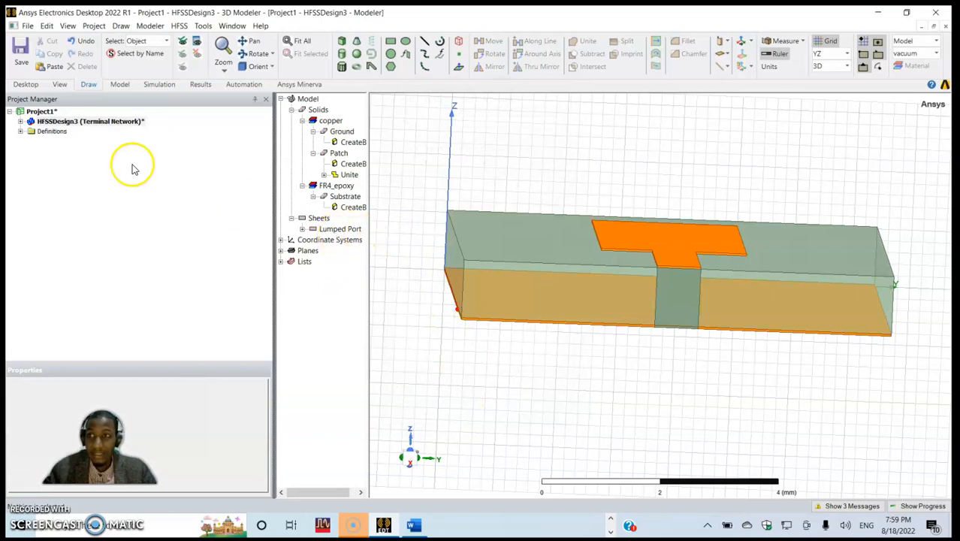
- Add an advanced solution setup with a single solution frequency of 38 GHz and a maximum of 10 passes
left_click(21, 122)
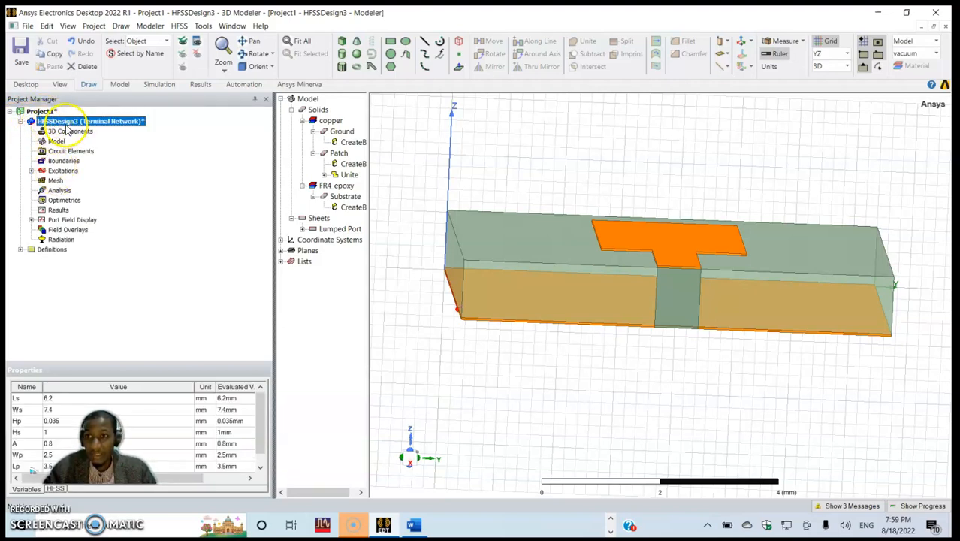
left_click(58, 191)
right_click(55, 195)
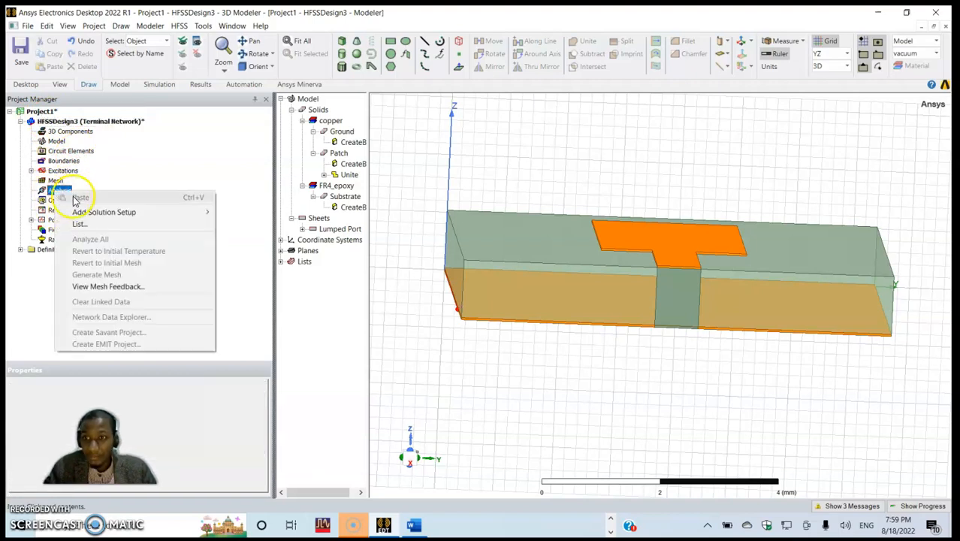
mouse_move(98, 216)
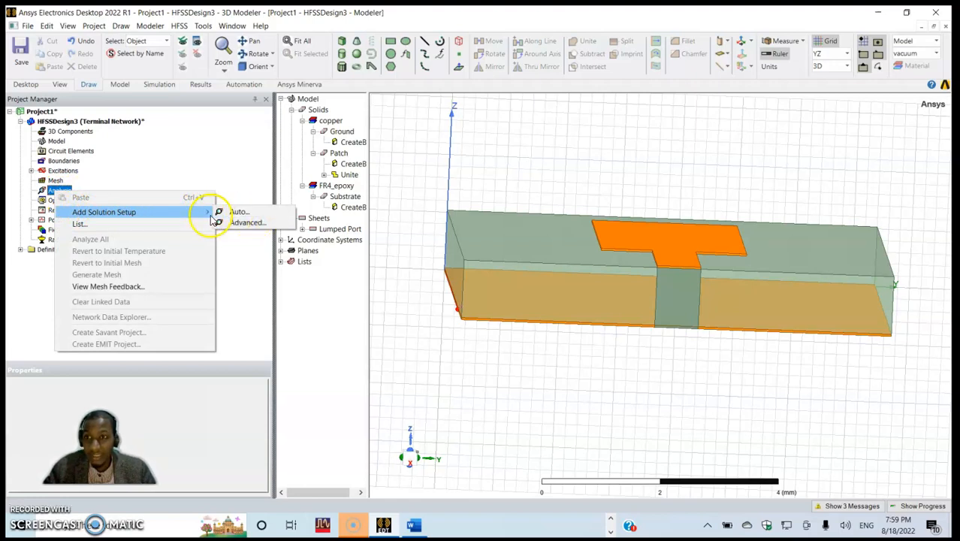
left_click(251, 223)
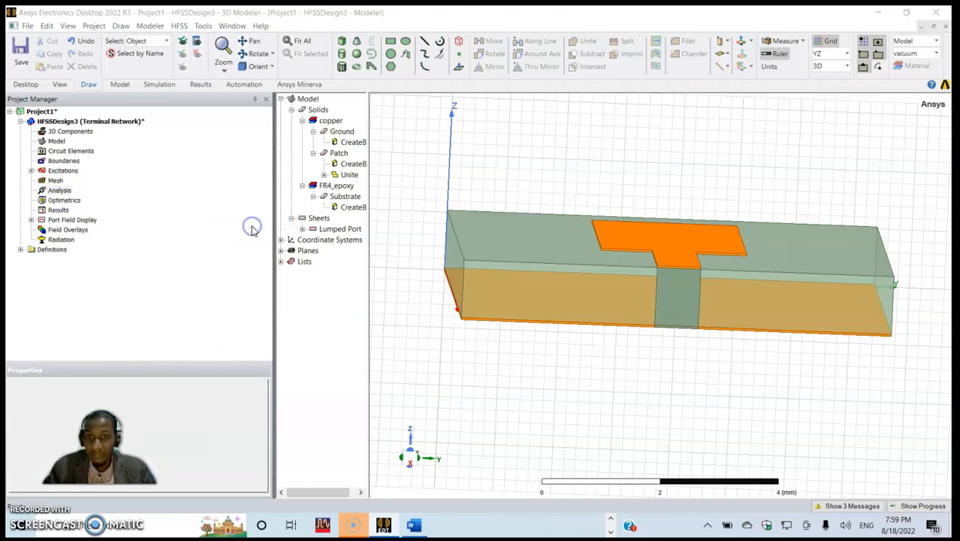
left_click(461, 167)
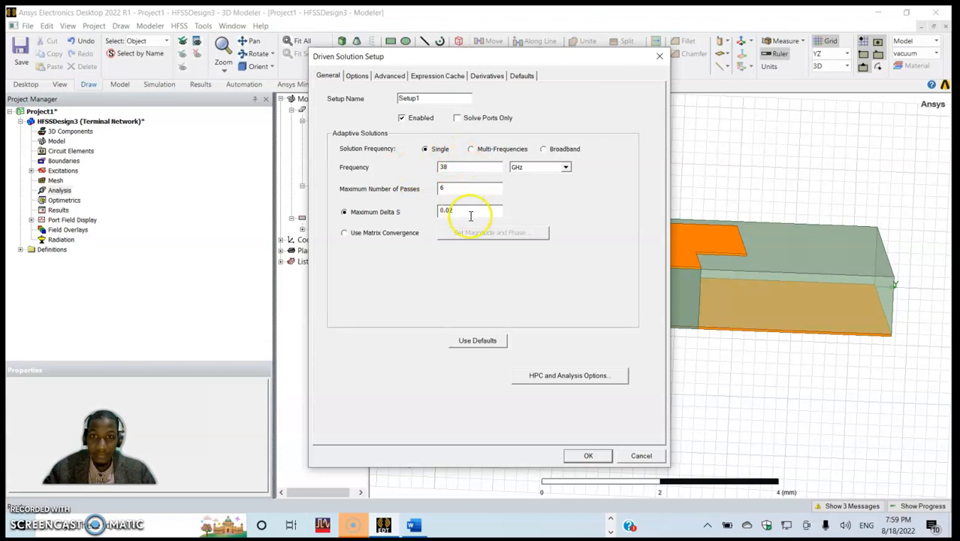
left_click_drag(458, 189, 411, 190)
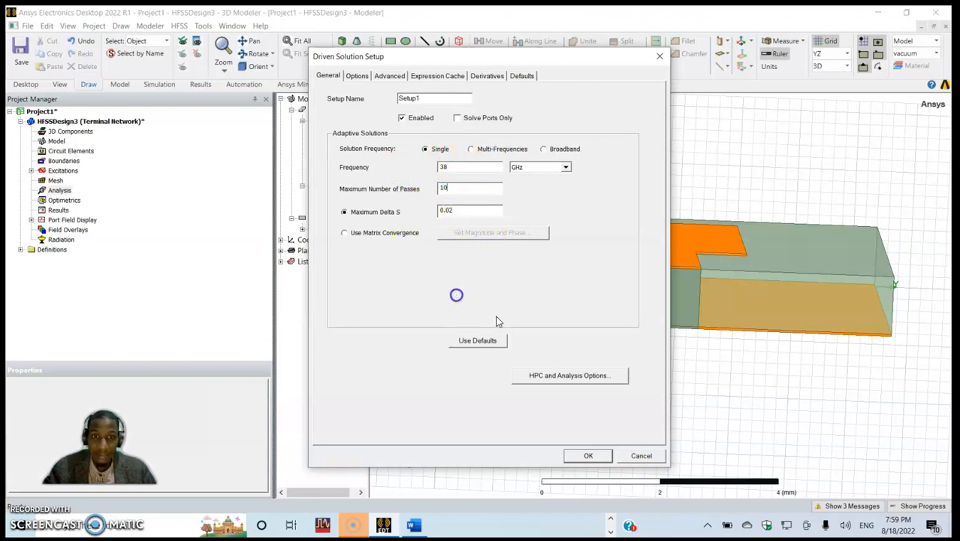
left_click(589, 455)
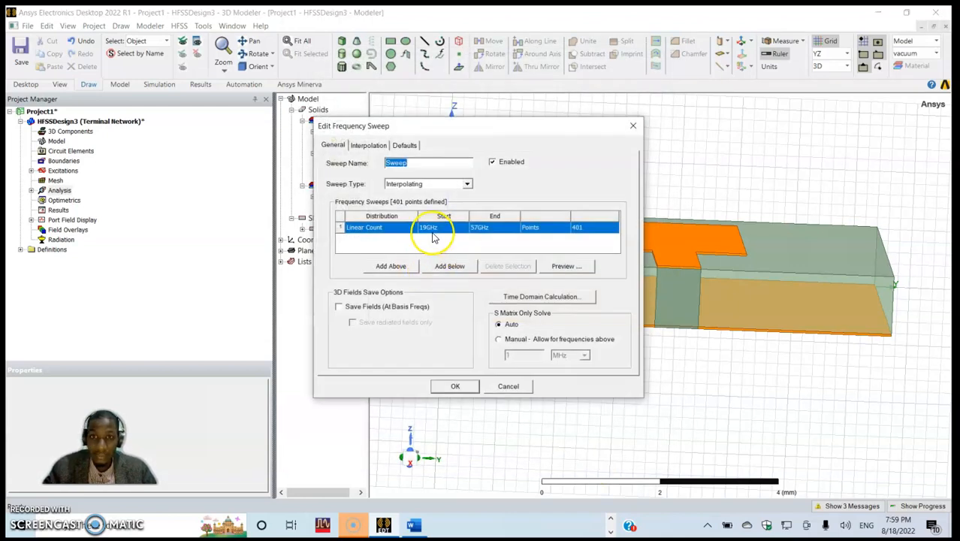
- Set the frequency sweep to run from 30 GHz to 45 GHz with the Fast sweep type, and accept it
left_click(426, 227)
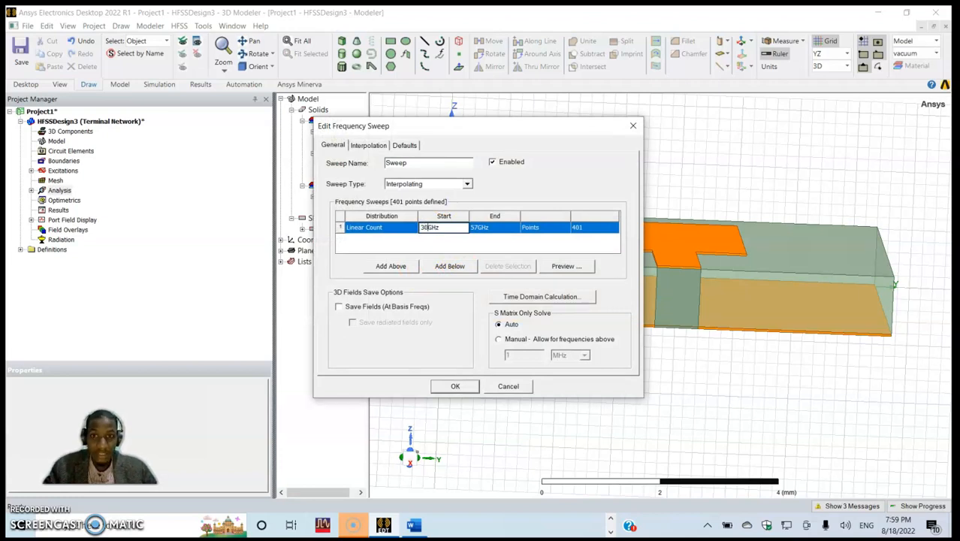
left_click(476, 226)
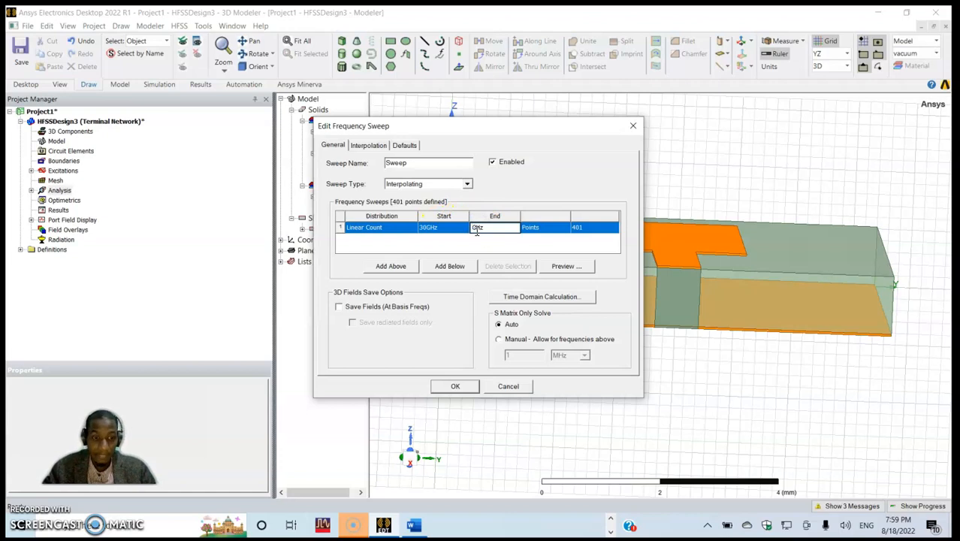
left_click(459, 249)
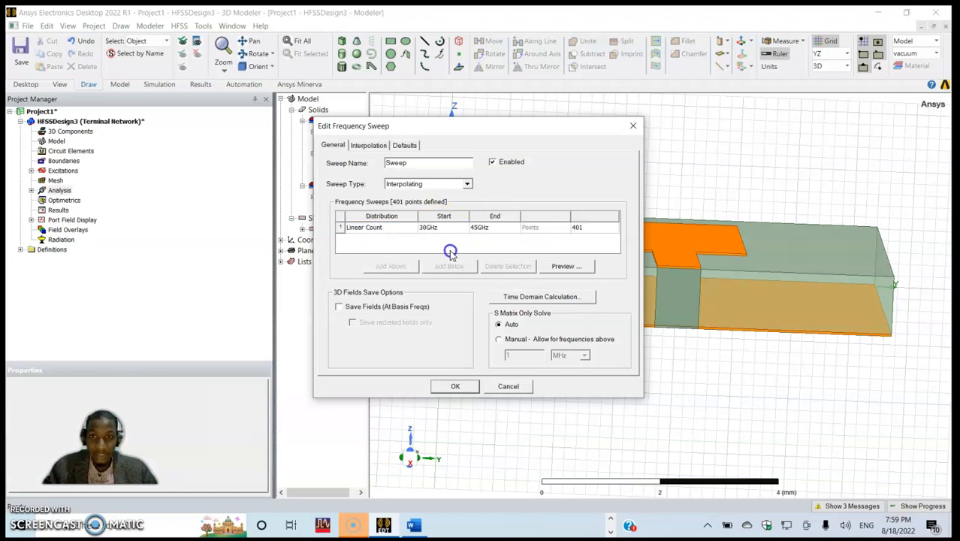
left_click(466, 183)
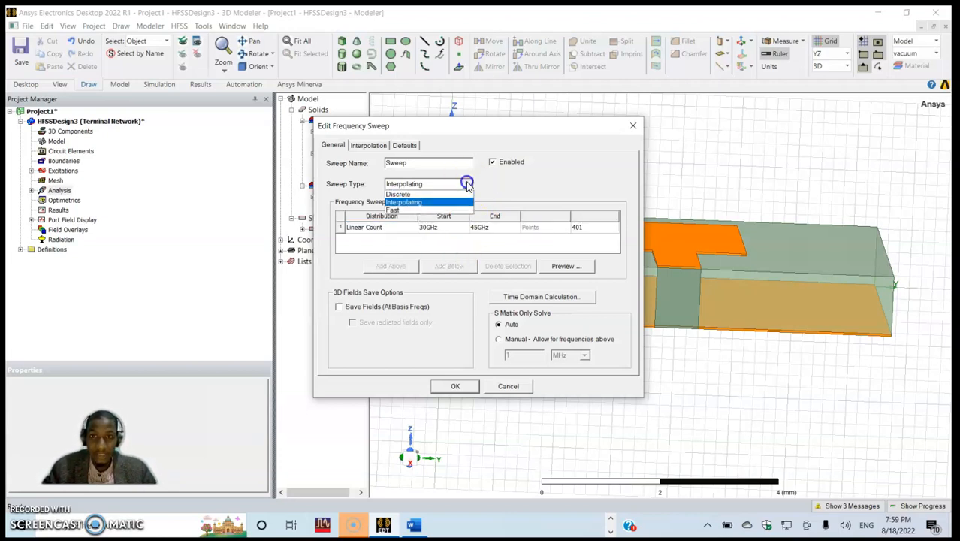
left_click(420, 211)
left_click(443, 245)
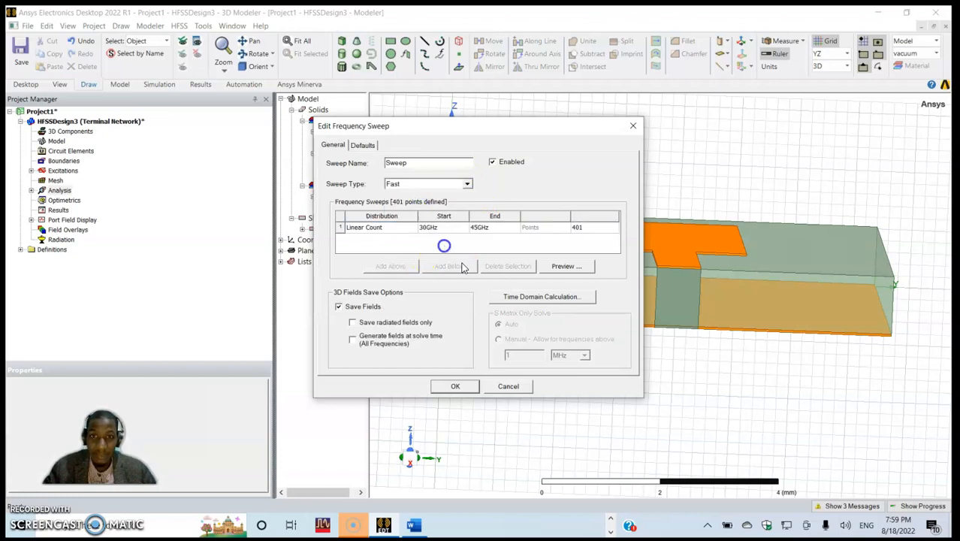
left_click(461, 388)
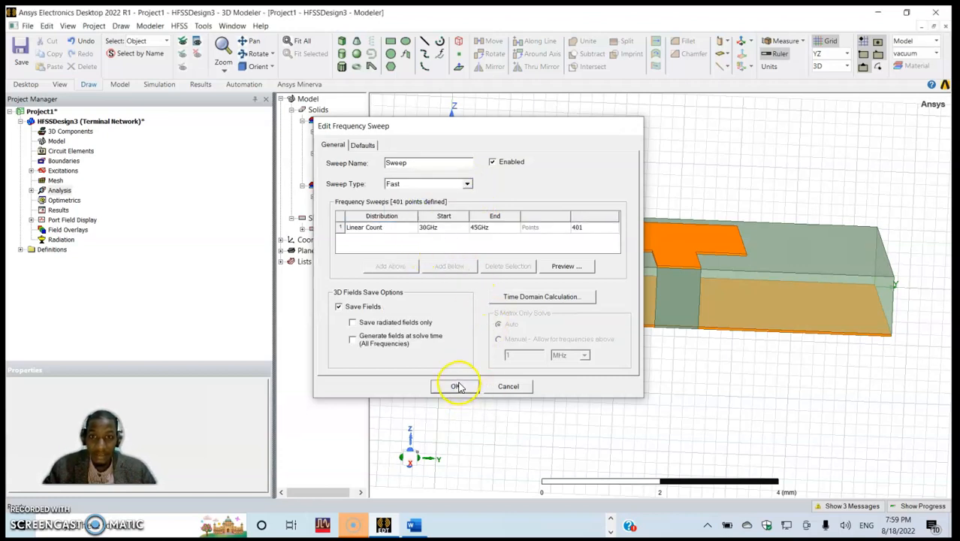
left_click(447, 381)
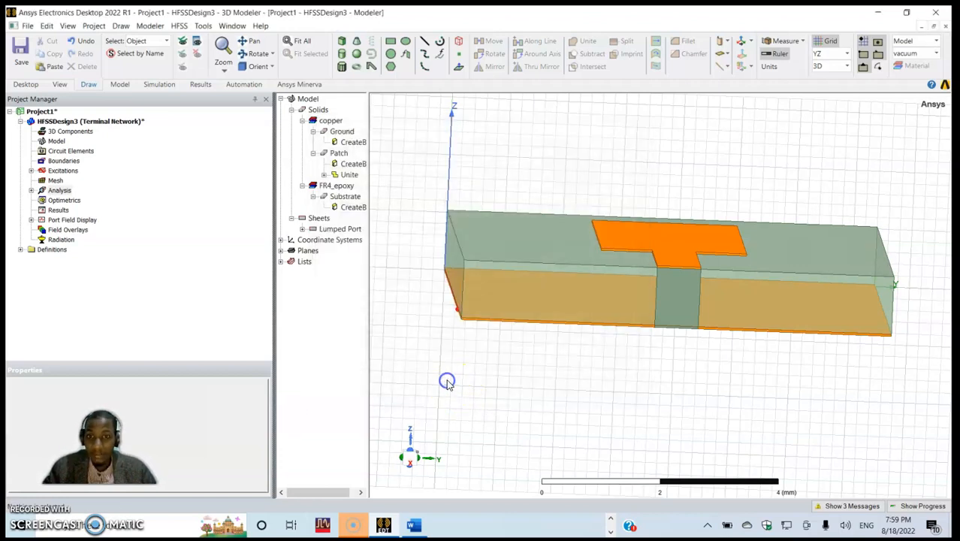
- Create an open region around the antenna at an operating frequency of 38 GHz with a Radiation boundary
right_click(536, 173)
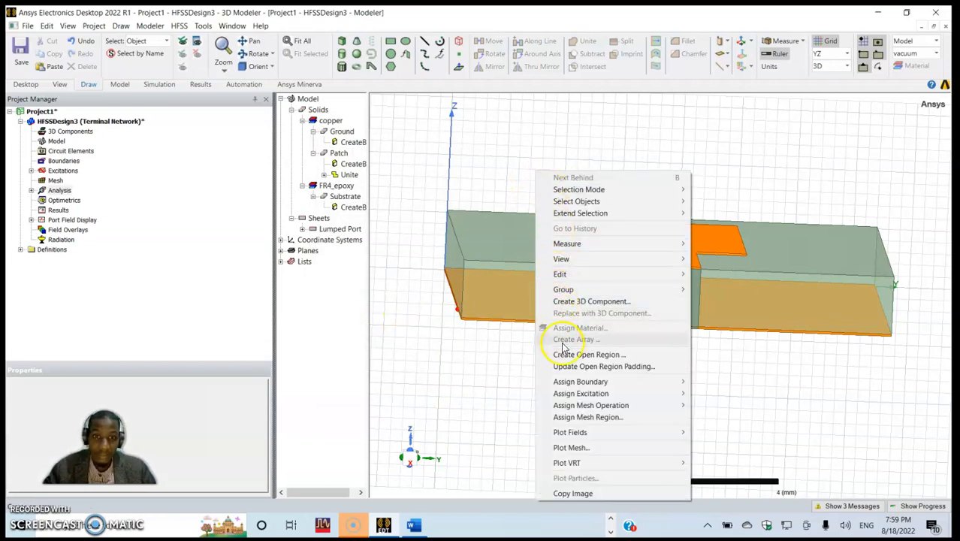
left_click(564, 354)
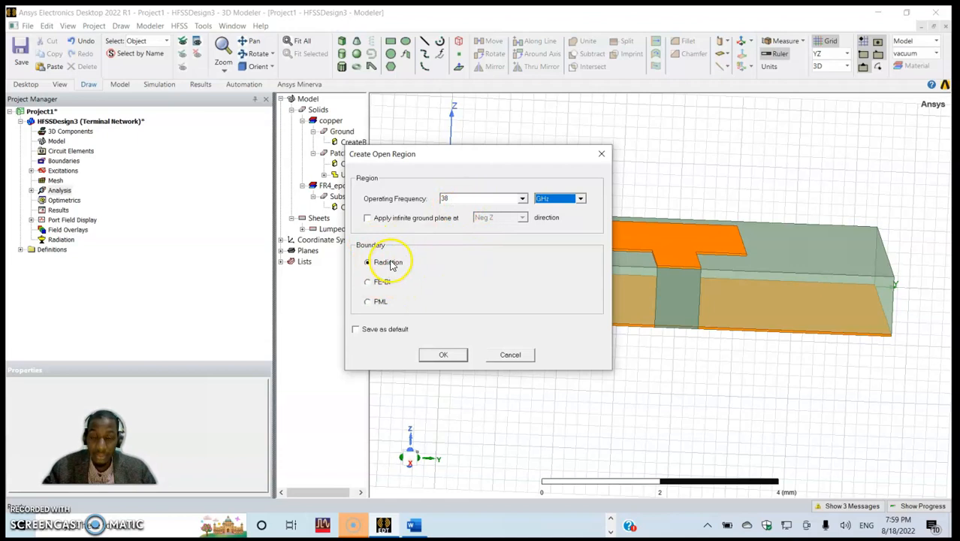
left_click(436, 354)
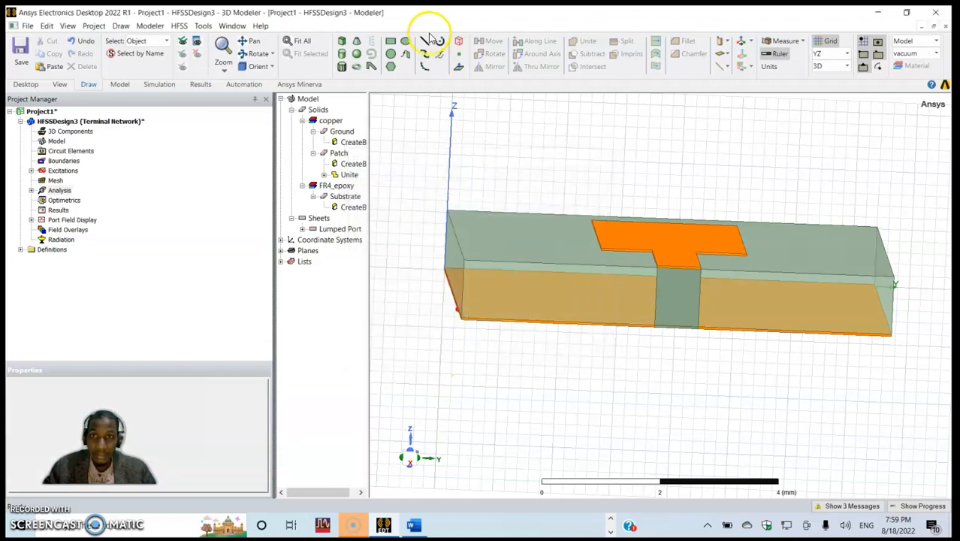
left_click(300, 41)
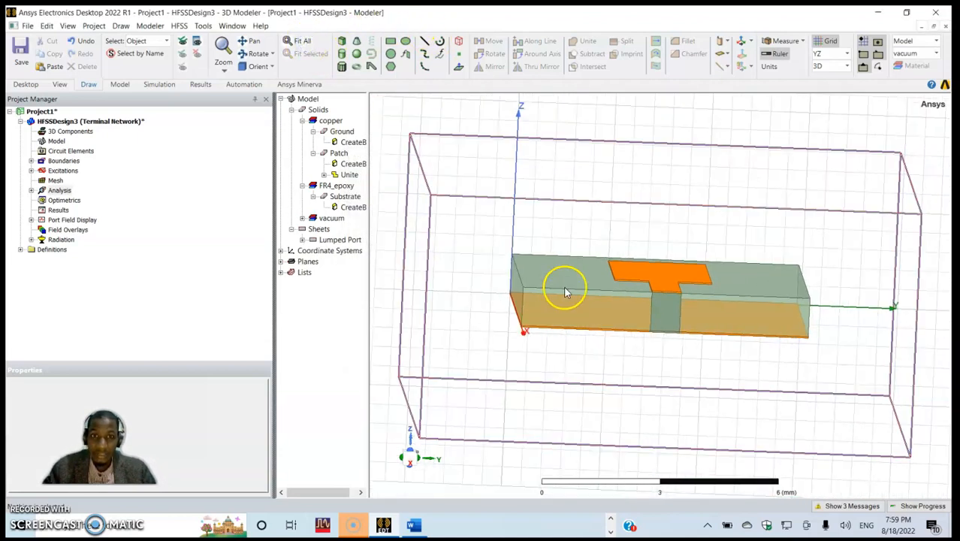
mouse_move(490, 291)
left_mouse_down("alt")
mouse_move(495, 324)
mouse_move(501, 296)
left_mouse_up("alt")
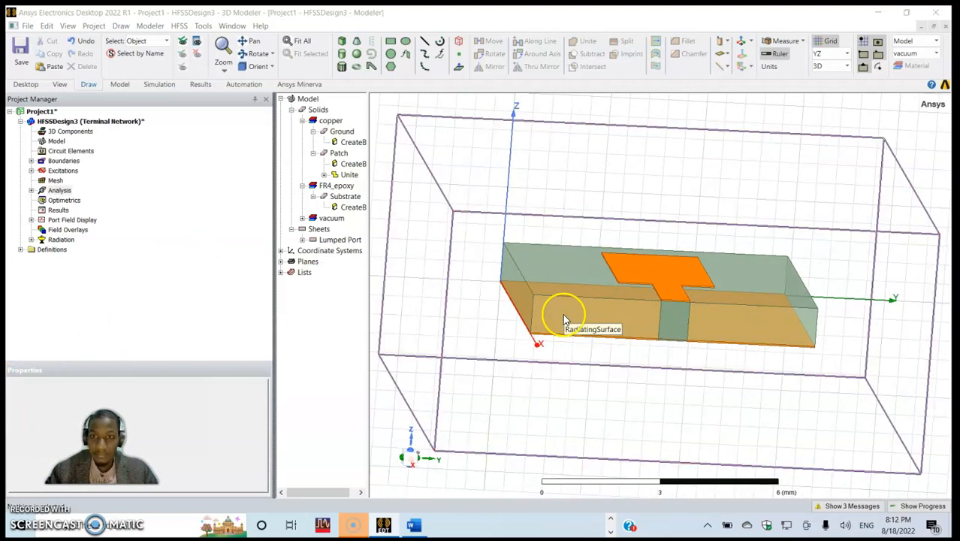
mouse_move(557, 317)
left_mouse_down("alt")
mouse_move(507, 315)
mouse_move(551, 322)
left_mouse_up("alt")
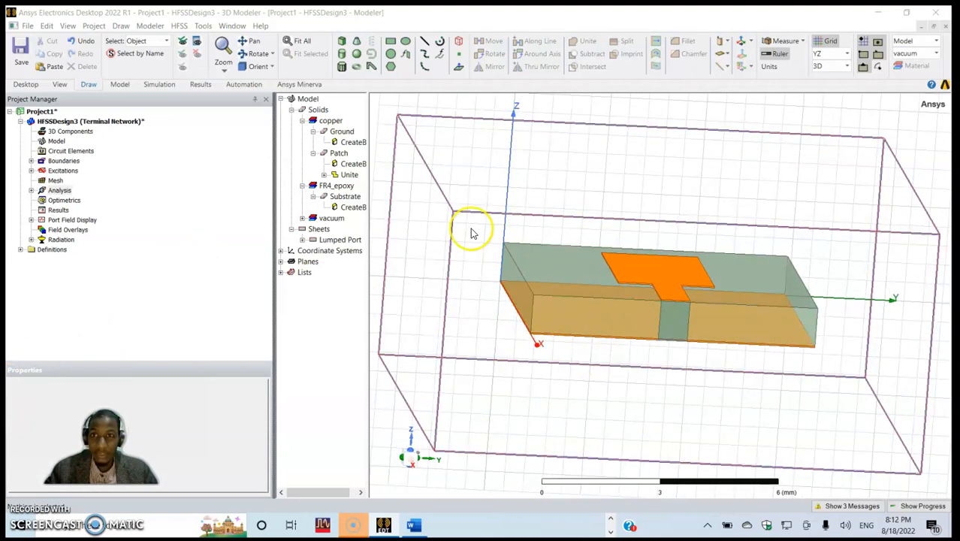
- Run the validation check on the antenna design and dismiss its report
left_click(161, 85)
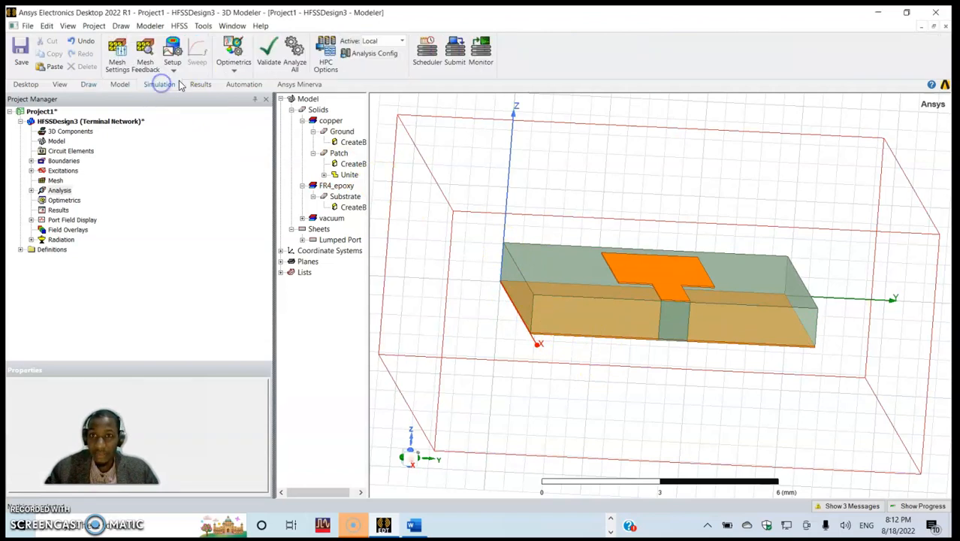
left_click(268, 66)
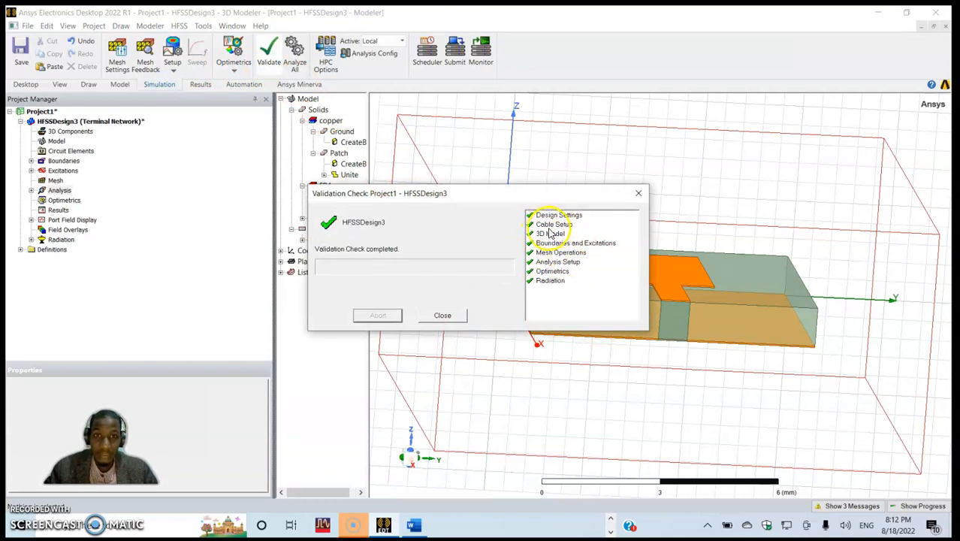
left_click(445, 316)
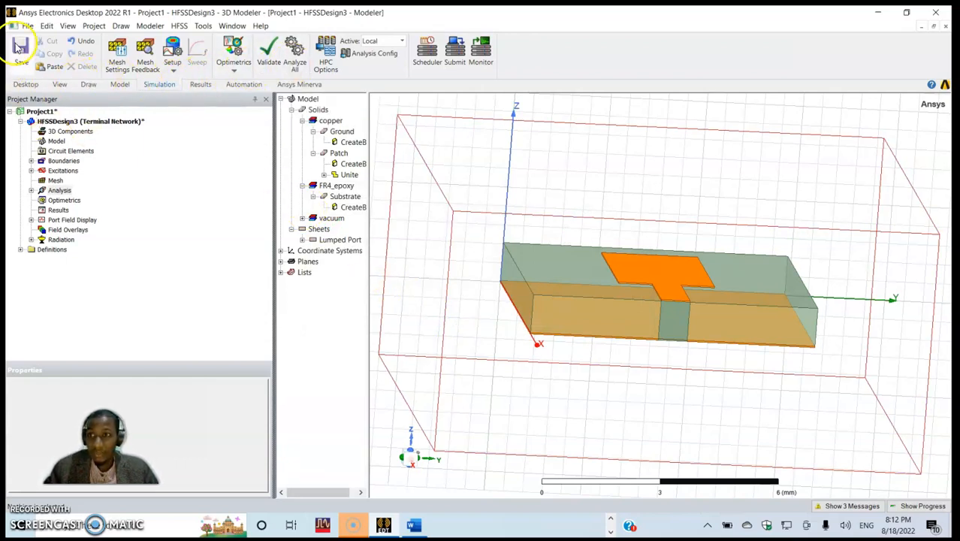
- Save the project to the Desktop as Tut1
left_click(19, 48)
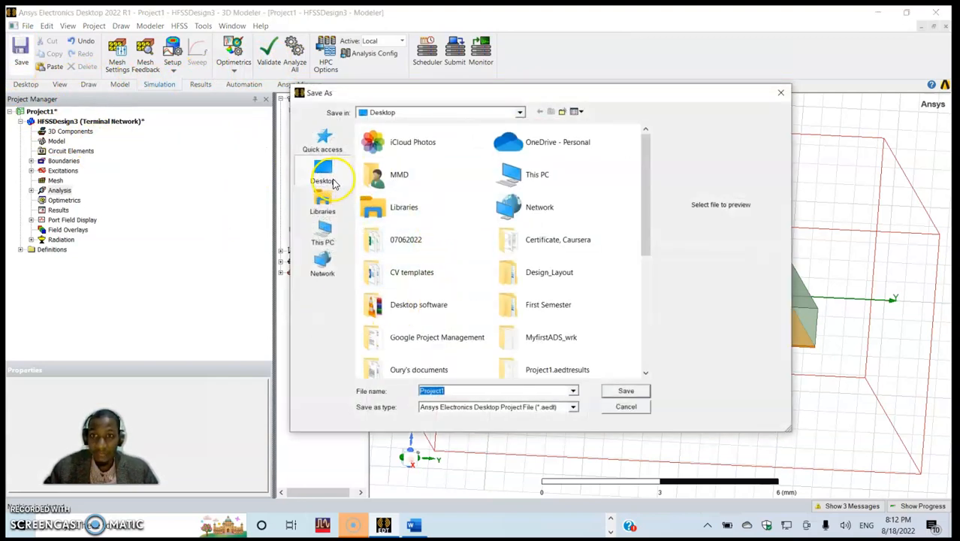
left_click(333, 183)
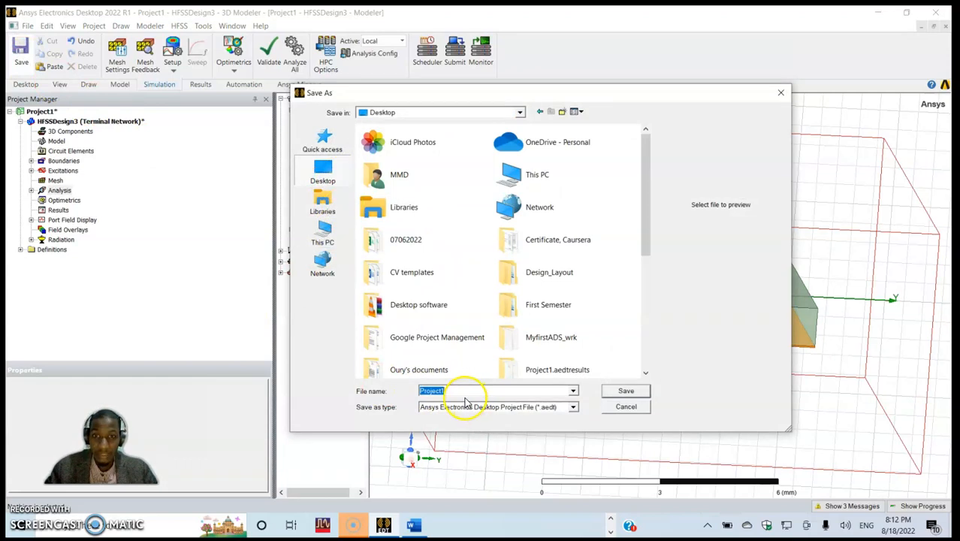
type("T")
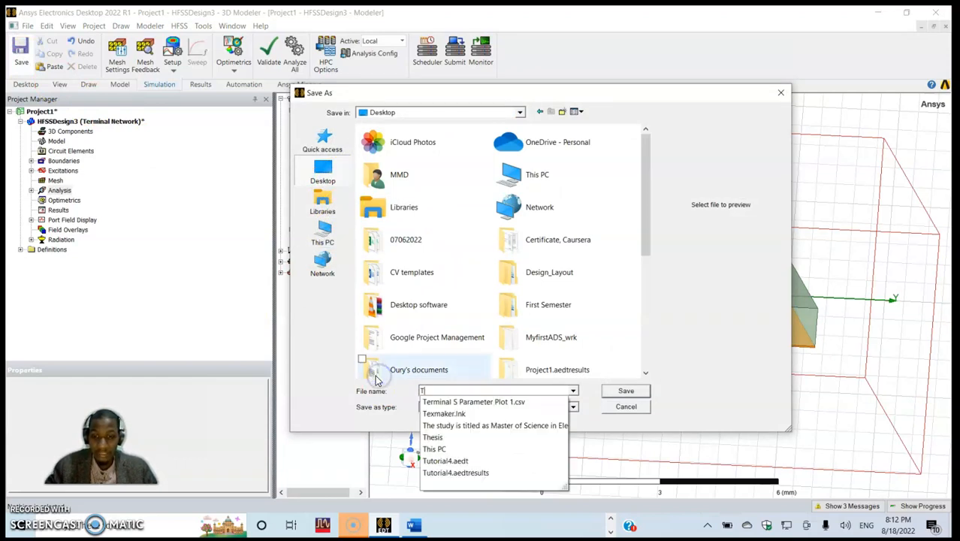
type("ut1")
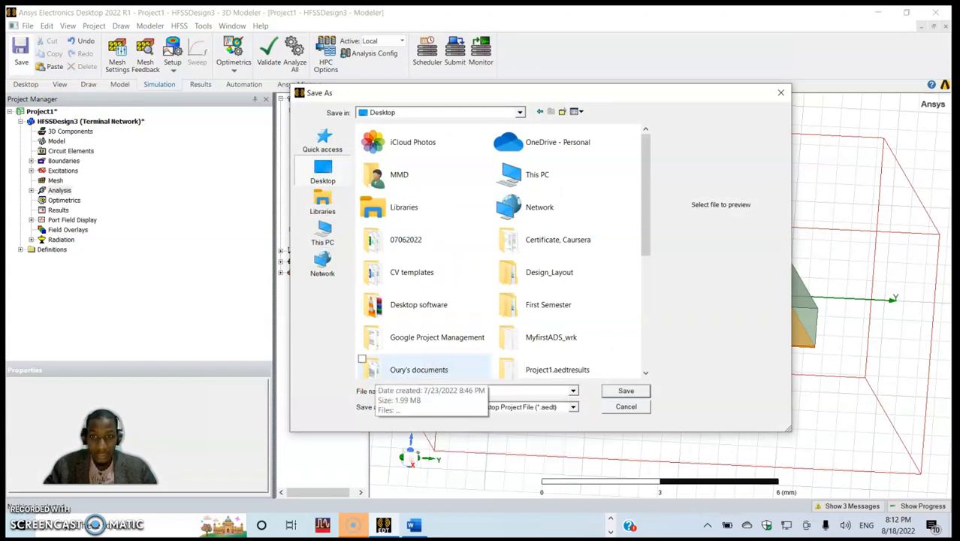
left_click(611, 391)
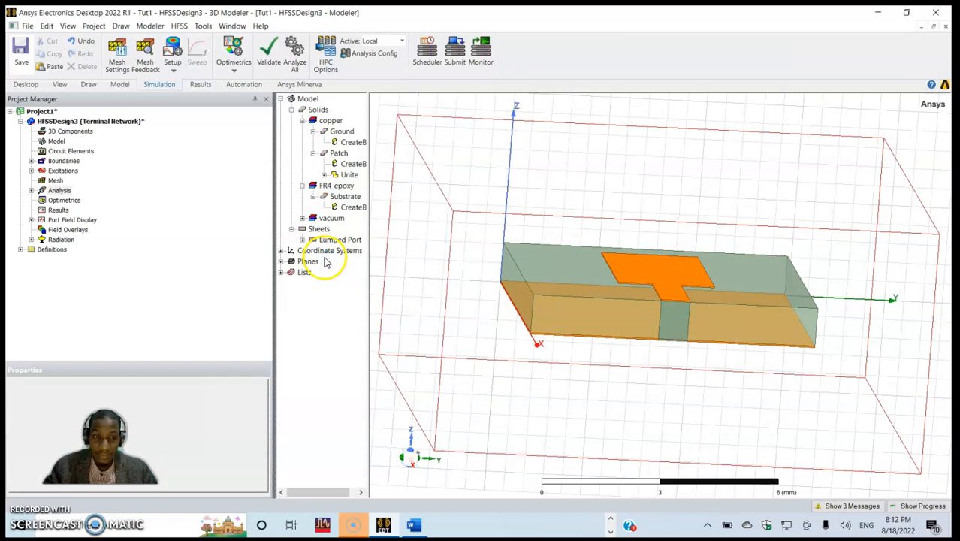
- Analyze all setups in the design, then check the simulation progress and messages
left_click(294, 67)
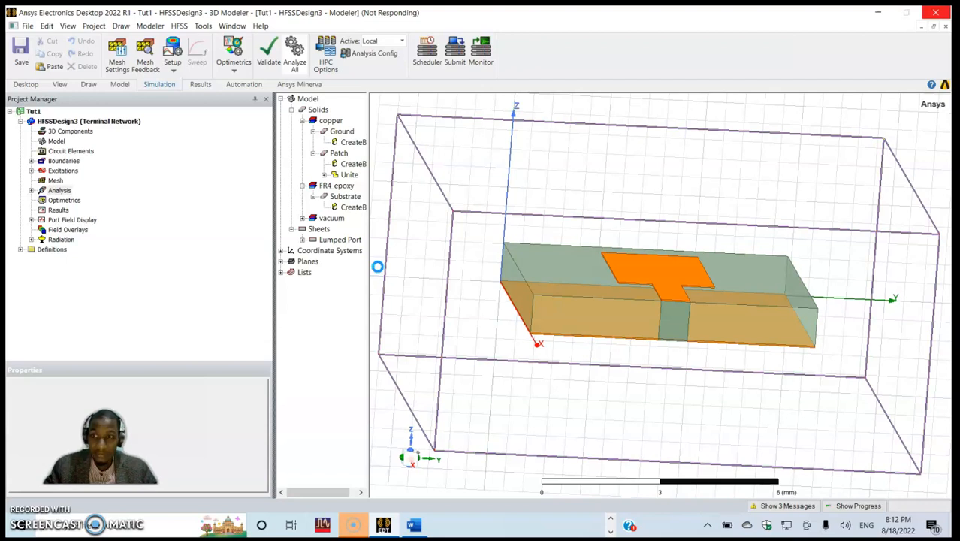
left_click(843, 506)
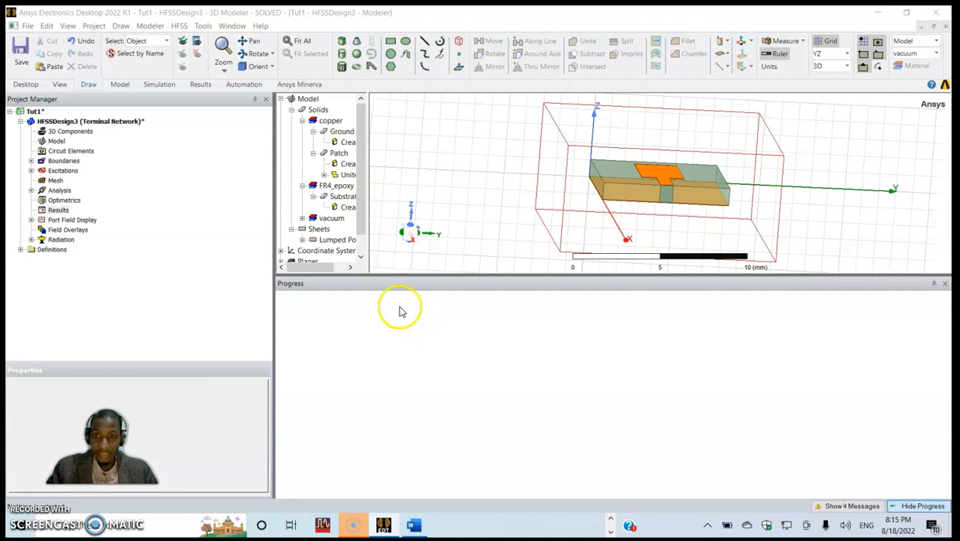
left_click(829, 507)
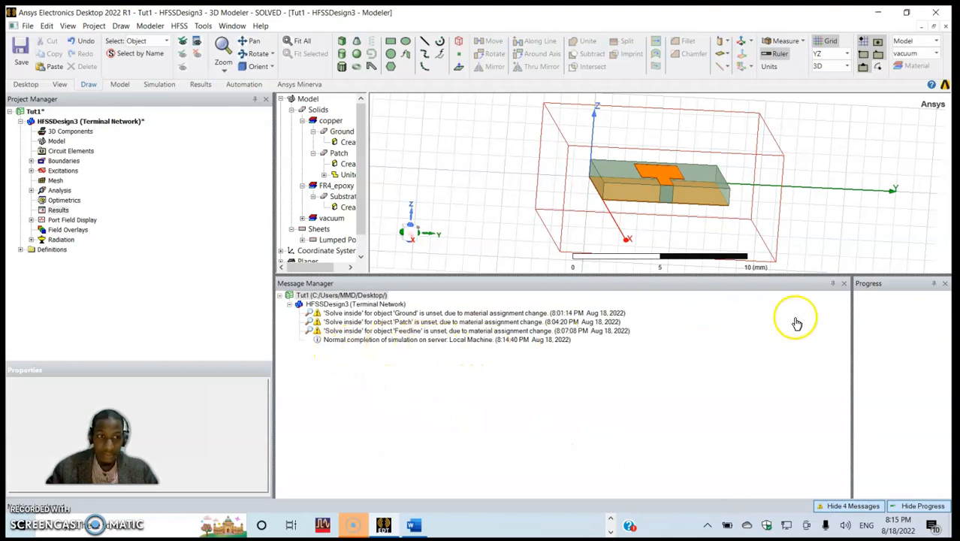
left_click(847, 283)
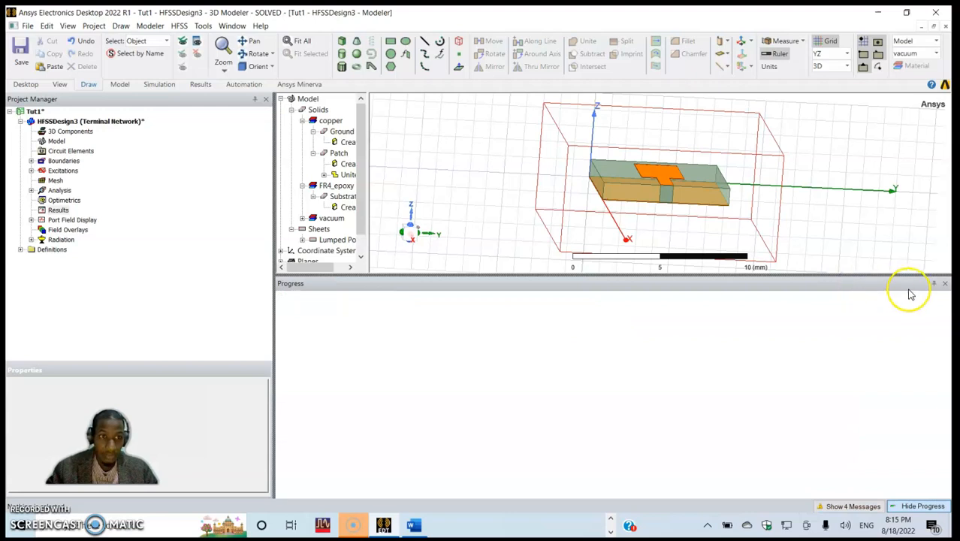
left_click(944, 283)
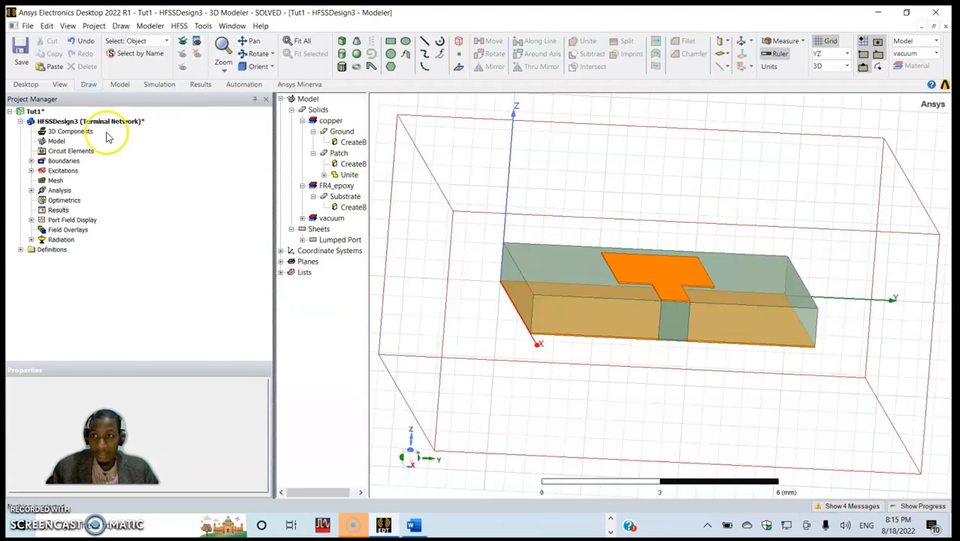
- Create a rectangular terminal solution data plot of dB(St(Port_T1,Port_T1)) against frequency for Setup1 : Sweep
right_click(57, 213)
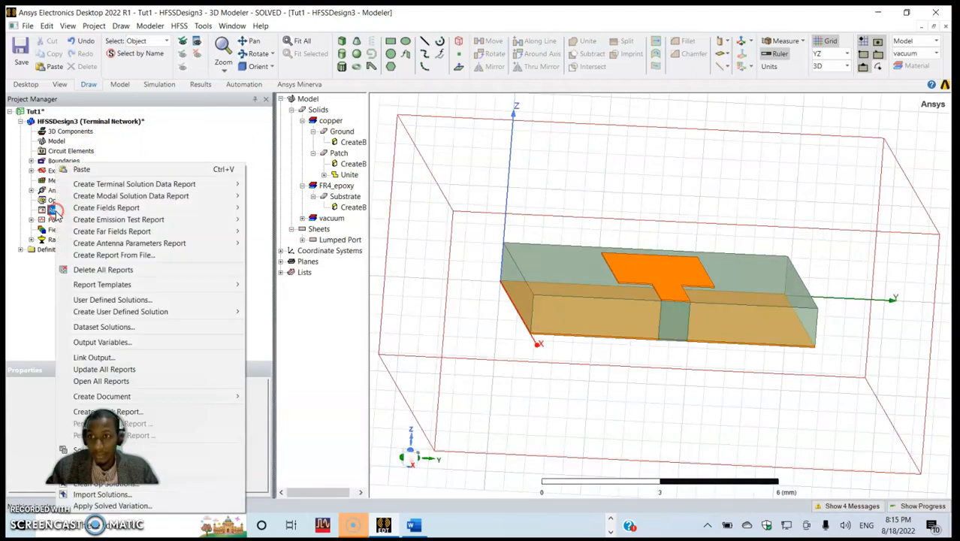
left_click(90, 186)
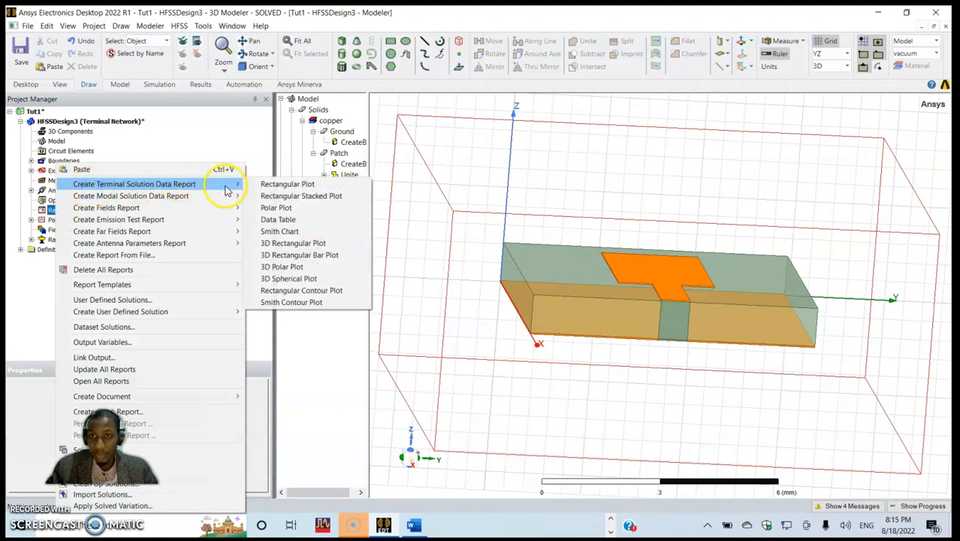
left_click(268, 184)
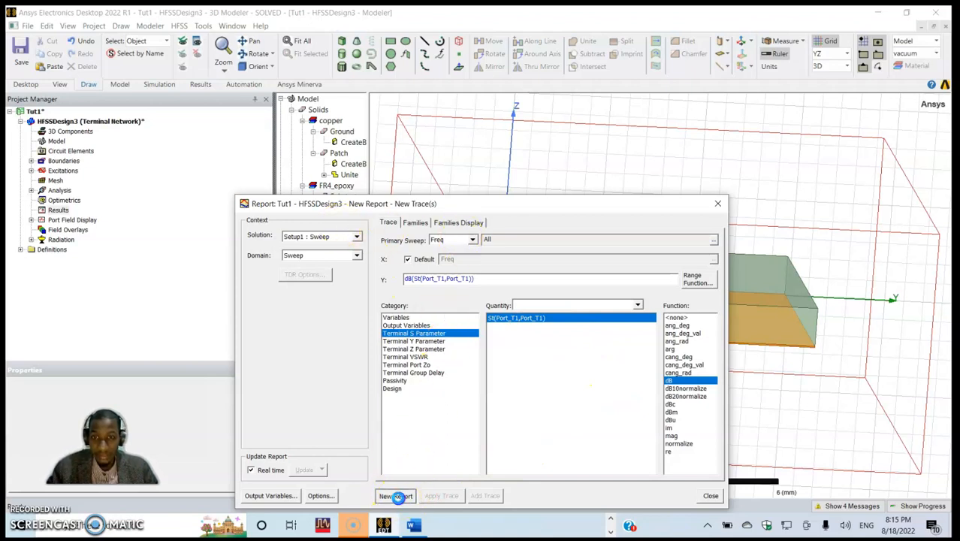
left_click(396, 495)
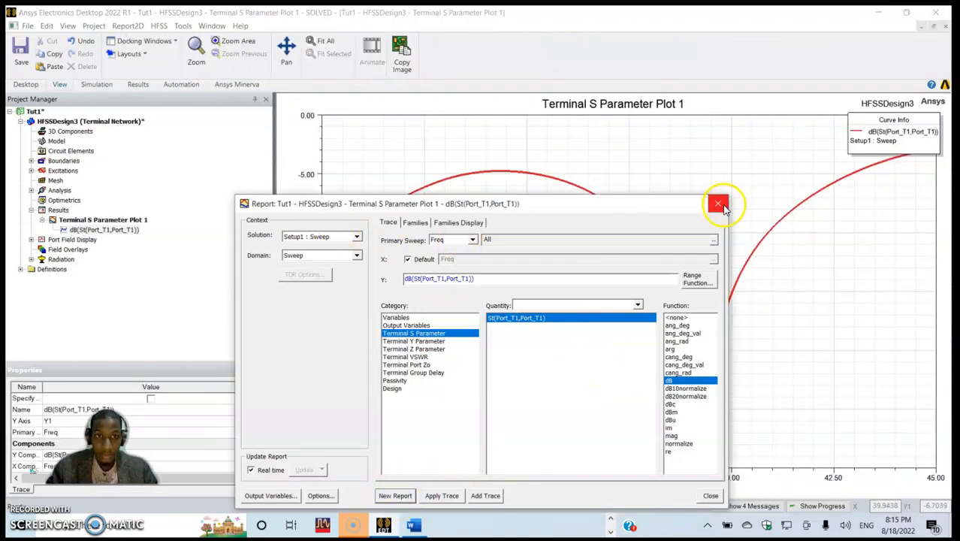
left_click(718, 204)
- Add a Y marker to the S-parameter plot and place it at about -10 dB
right_click(485, 310)
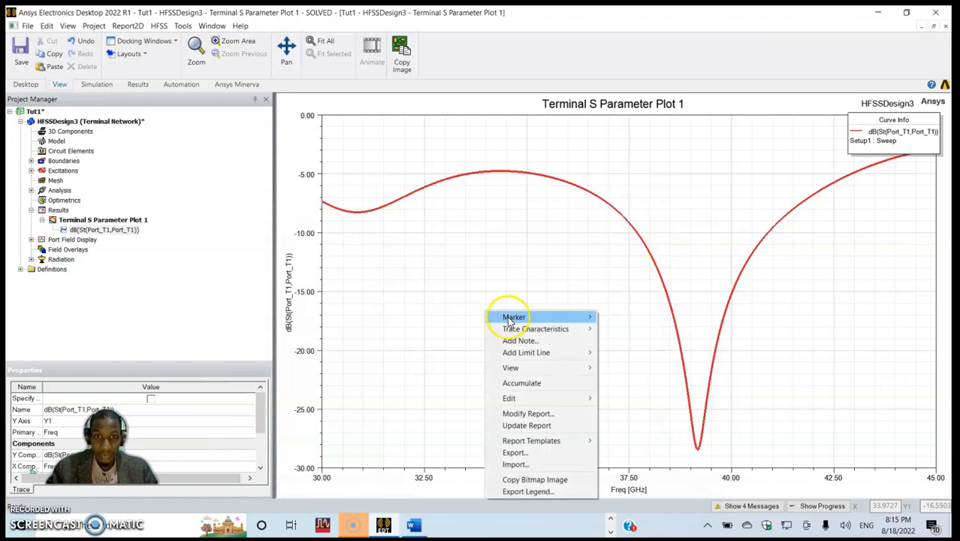
mouse_move(511, 319)
left_click(623, 170)
left_click_drag(286, 469, 287, 235)
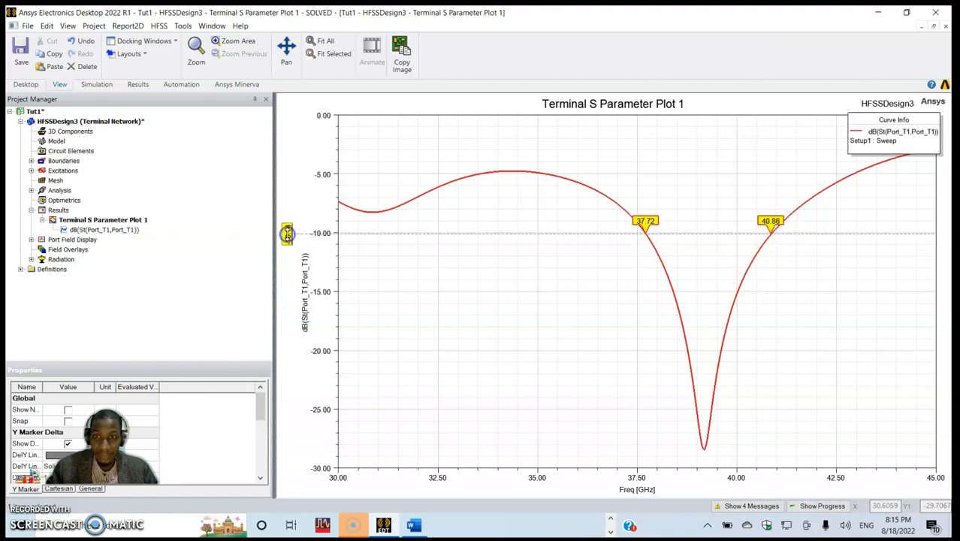
left_click(496, 285)
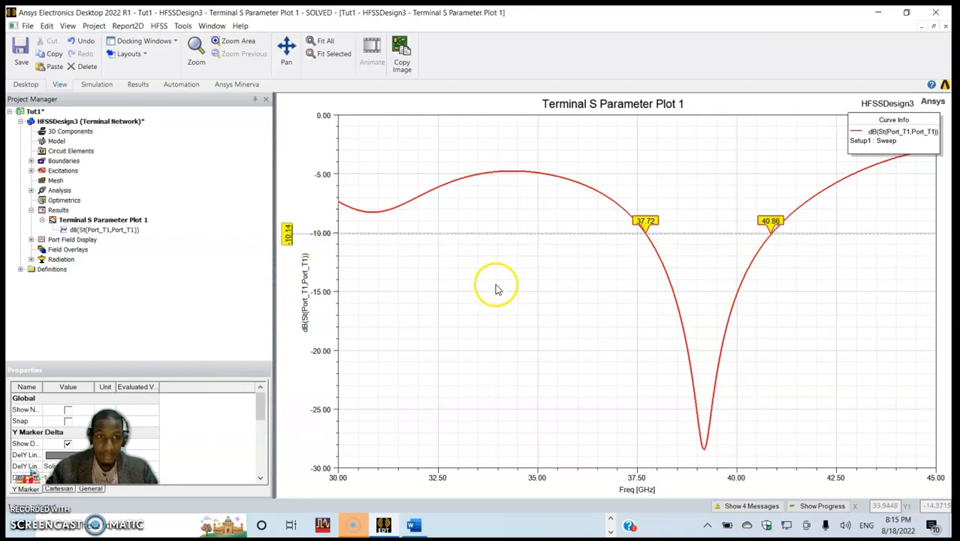
- Add a marker at the lowest point of the S-parameter curve and move its marker table to the open area inside the plot
right_click(497, 285)
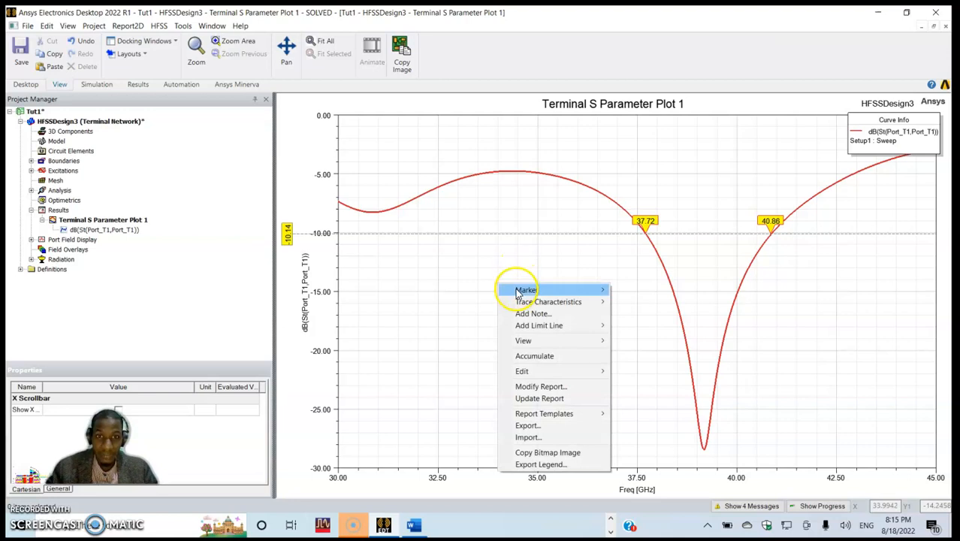
mouse_move(514, 287)
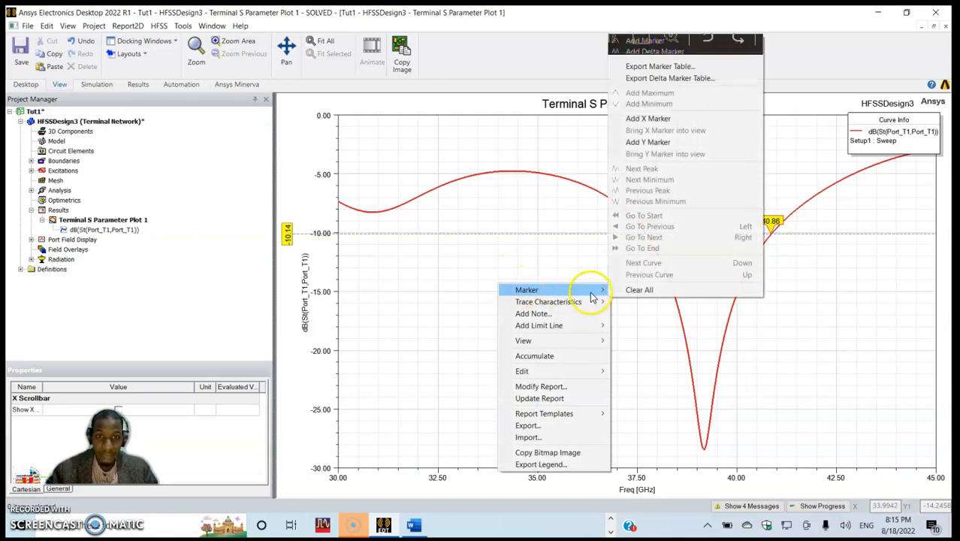
left_click(692, 45)
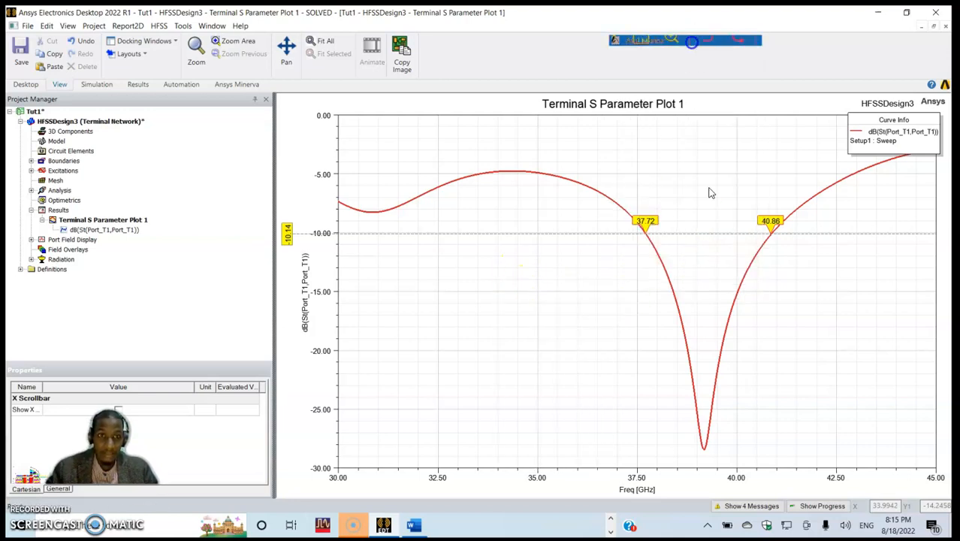
left_click(719, 456)
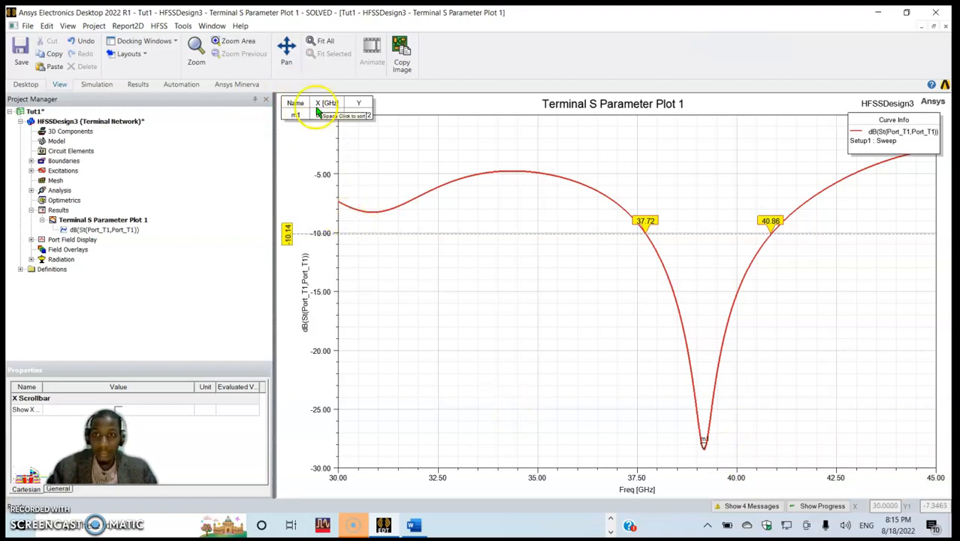
left_click_drag(519, 306, 518, 306)
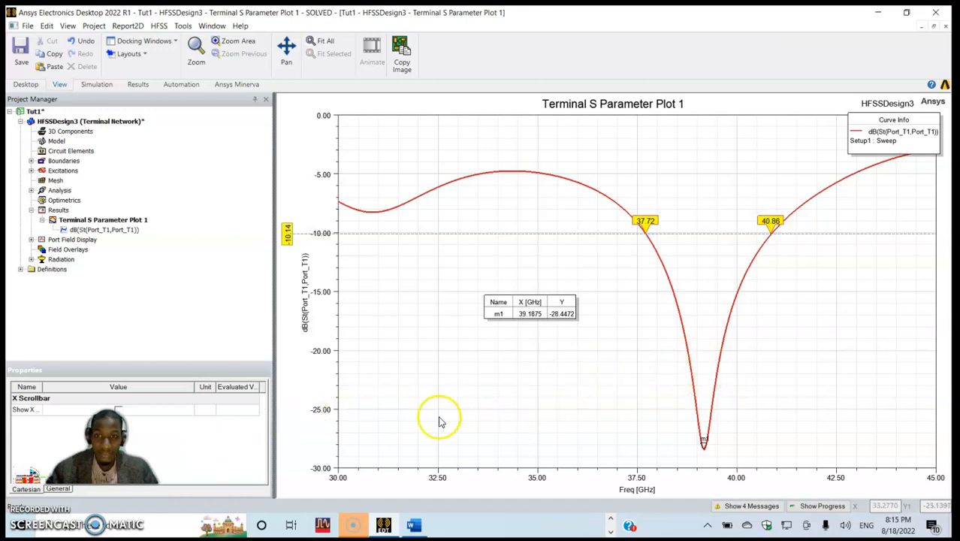
- Create a new Terminal VSWR report of VSWRt(Port_T1) against frequency for Setup1 : Sweep, with no function applied
double_click(96, 230)
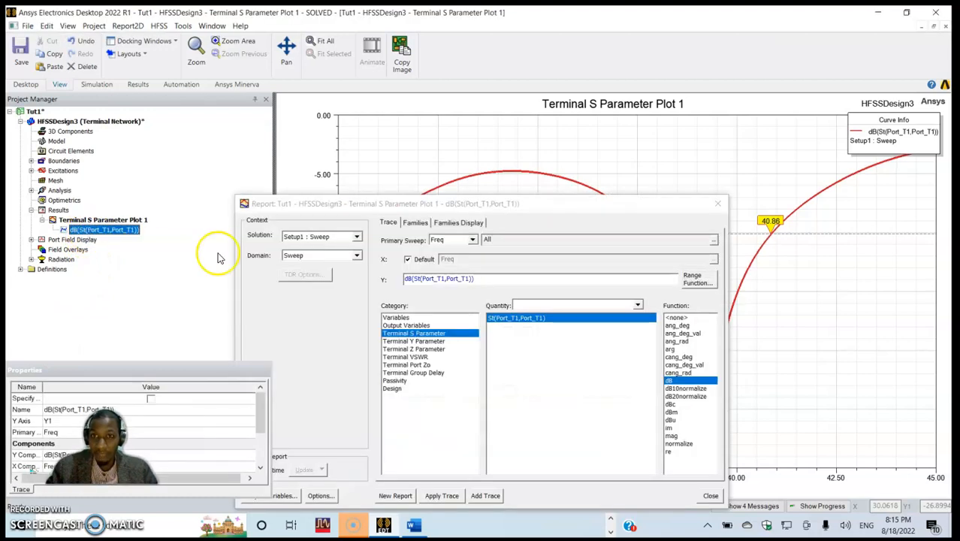
left_click(409, 356)
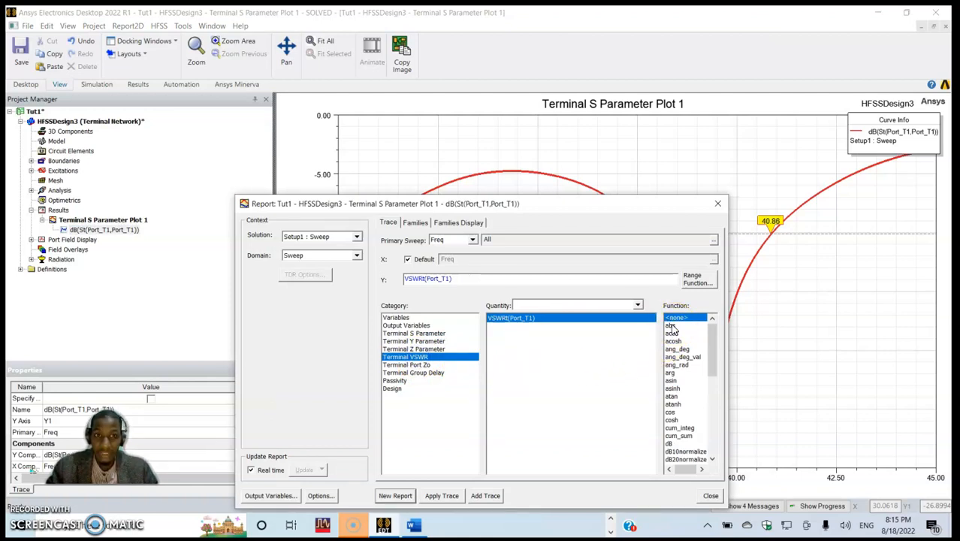
left_click(395, 495)
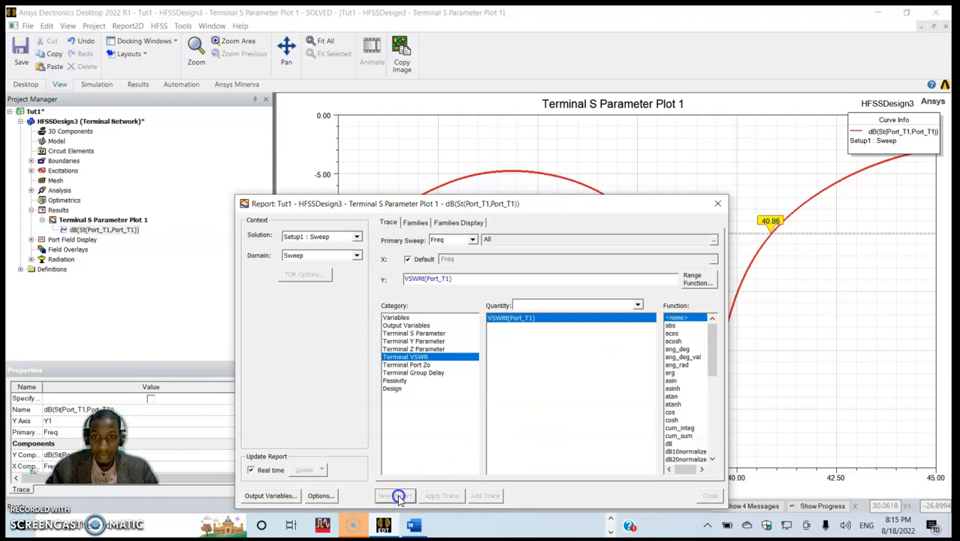
left_click(717, 204)
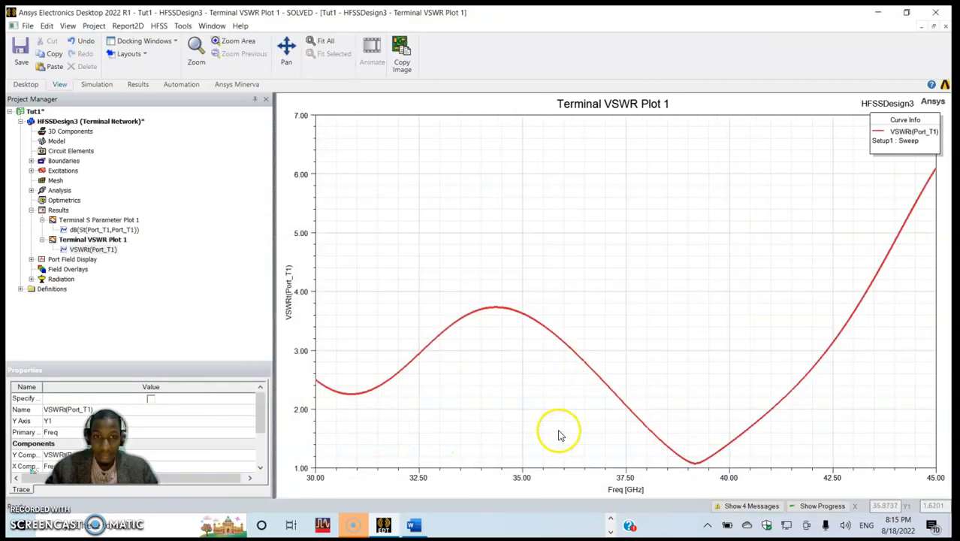